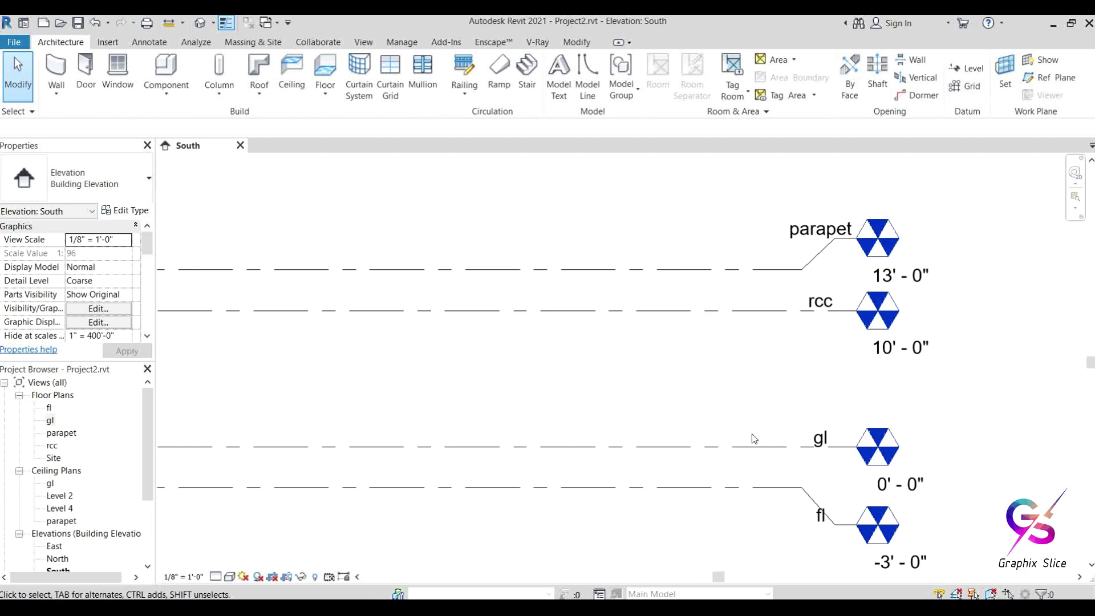
- Open the gl floor plan and start placing an architectural wall
double_click(51, 421)
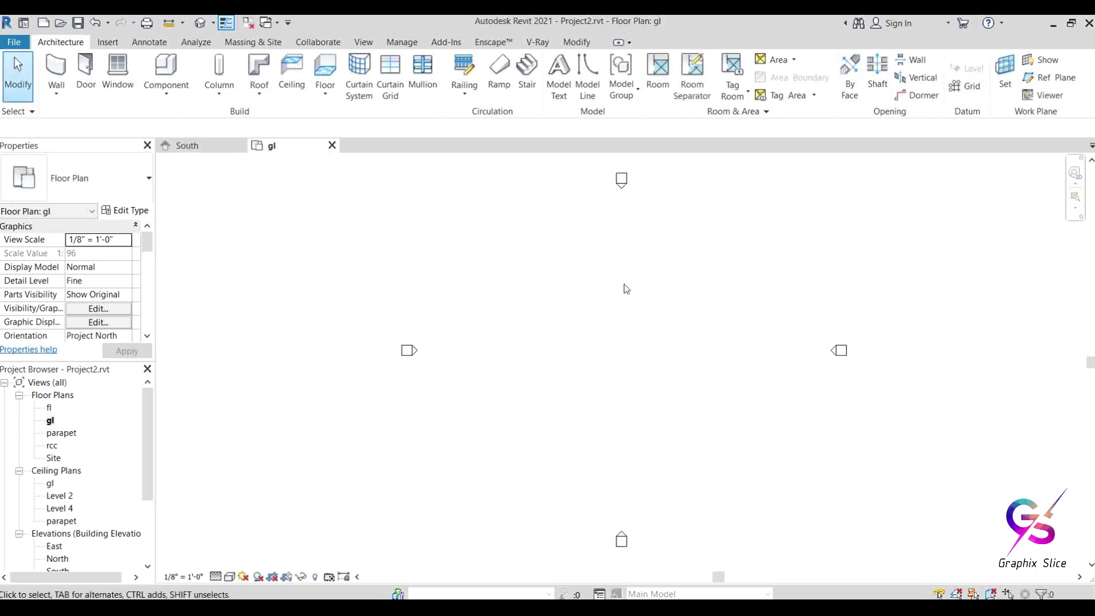
left_click(51, 67)
scroll(618, 383, "up", 1)
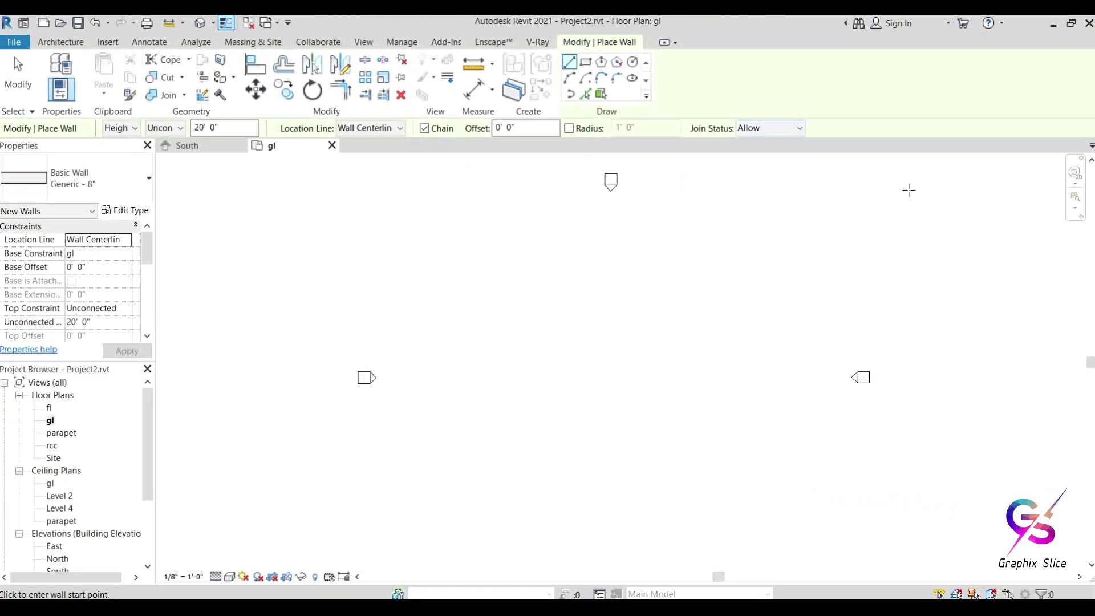
- Dock the wall options bar at the bottom, and return it to its original docking at the top
right_click(855, 131)
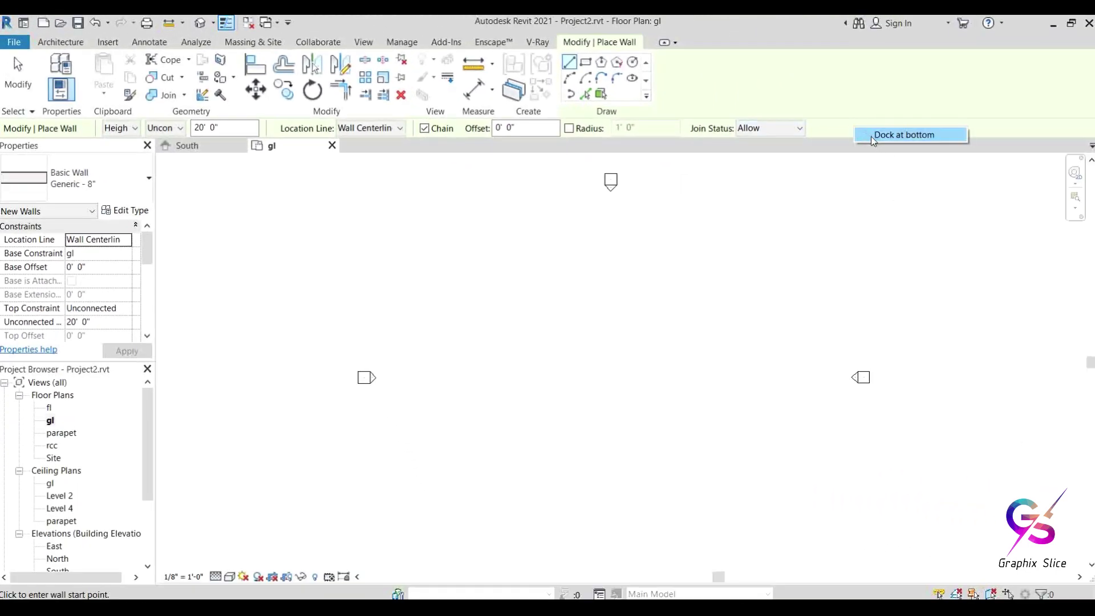
left_click(890, 135)
right_click(833, 580)
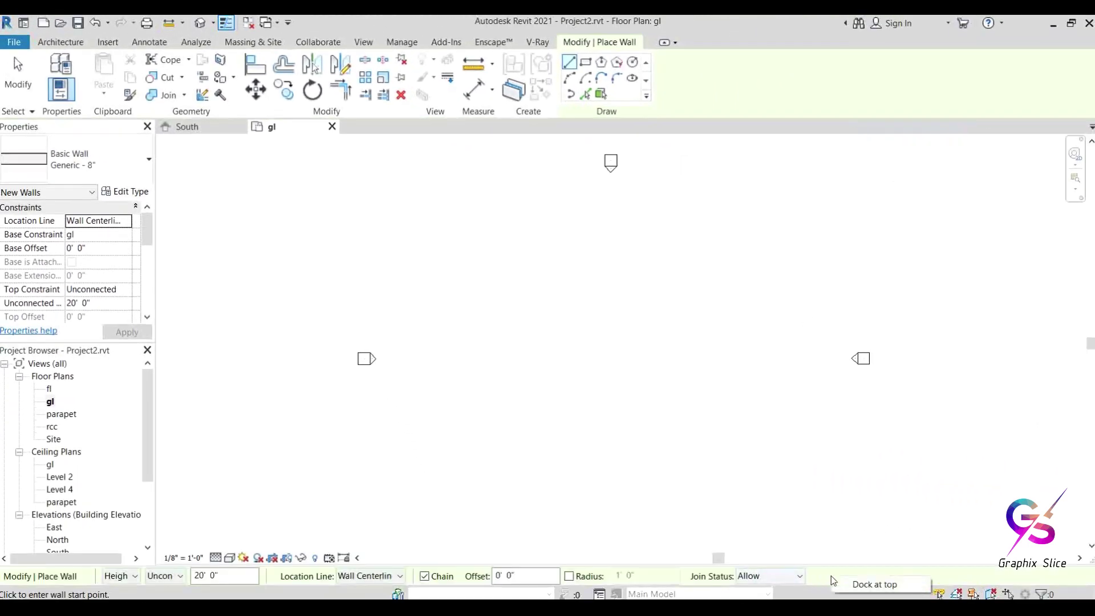
left_click(855, 583)
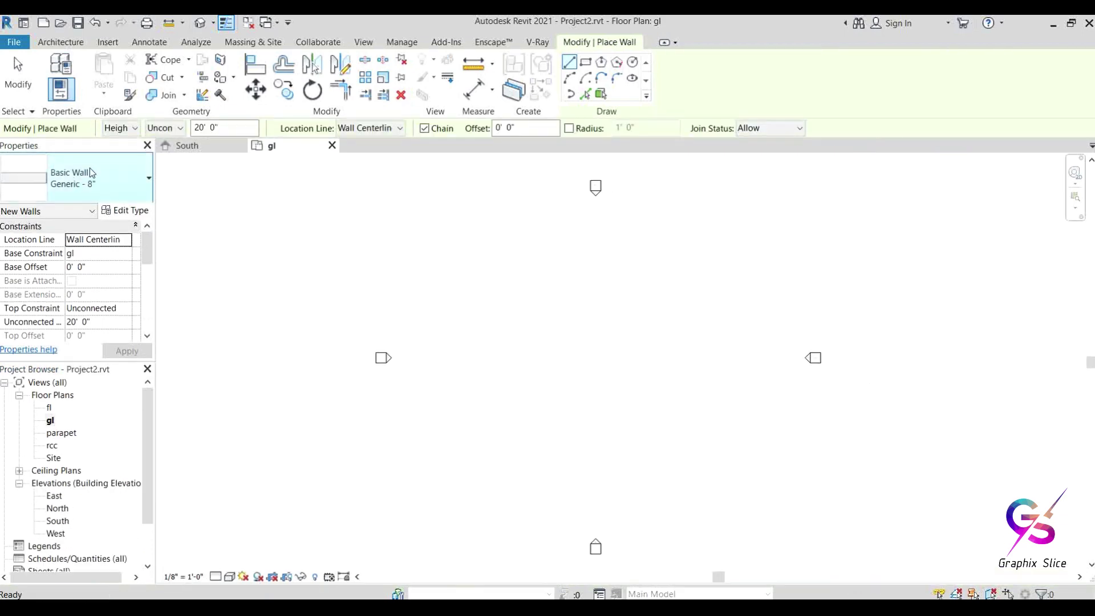
- Examine the available basic, curtain and stacked wall types while keeping Generic - 8" as the wall type
left_click(77, 178)
scroll(83, 343, "down", 3)
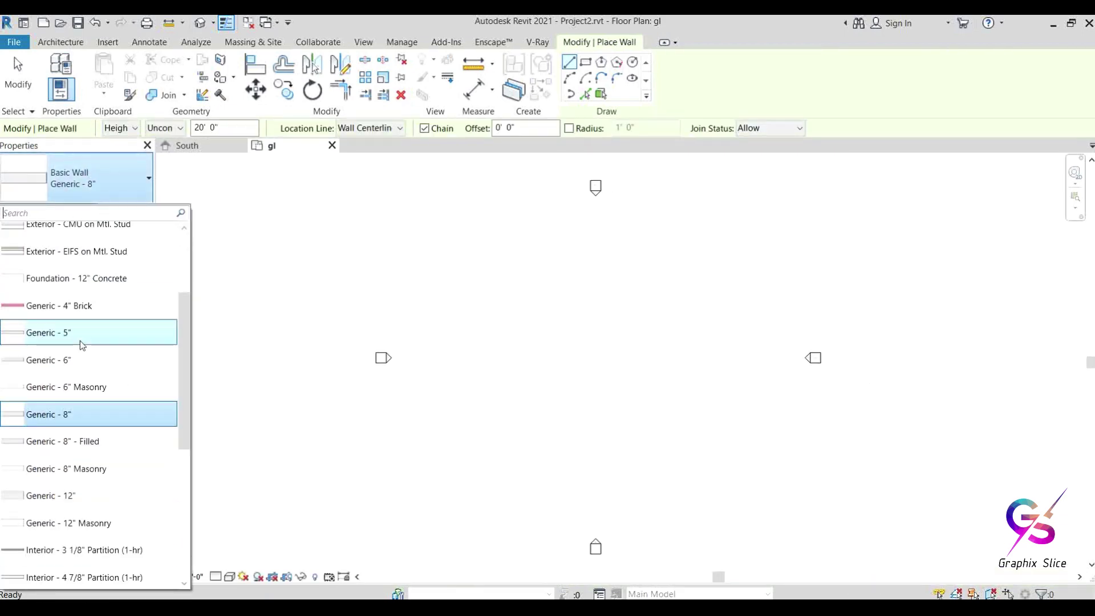
scroll(83, 344, "down", 5)
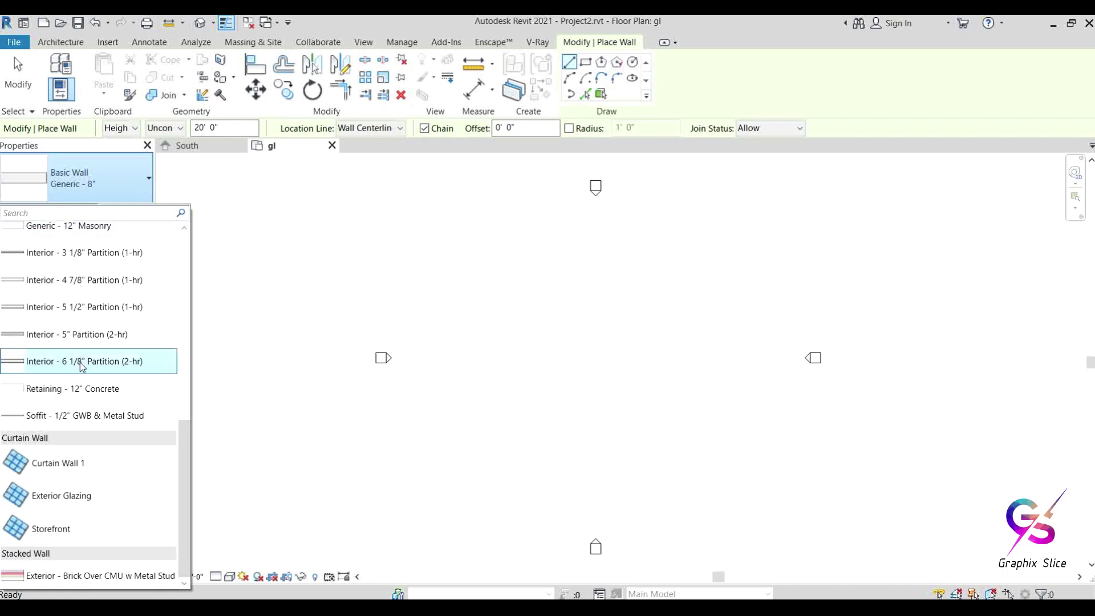
scroll(80, 382, "up", 5)
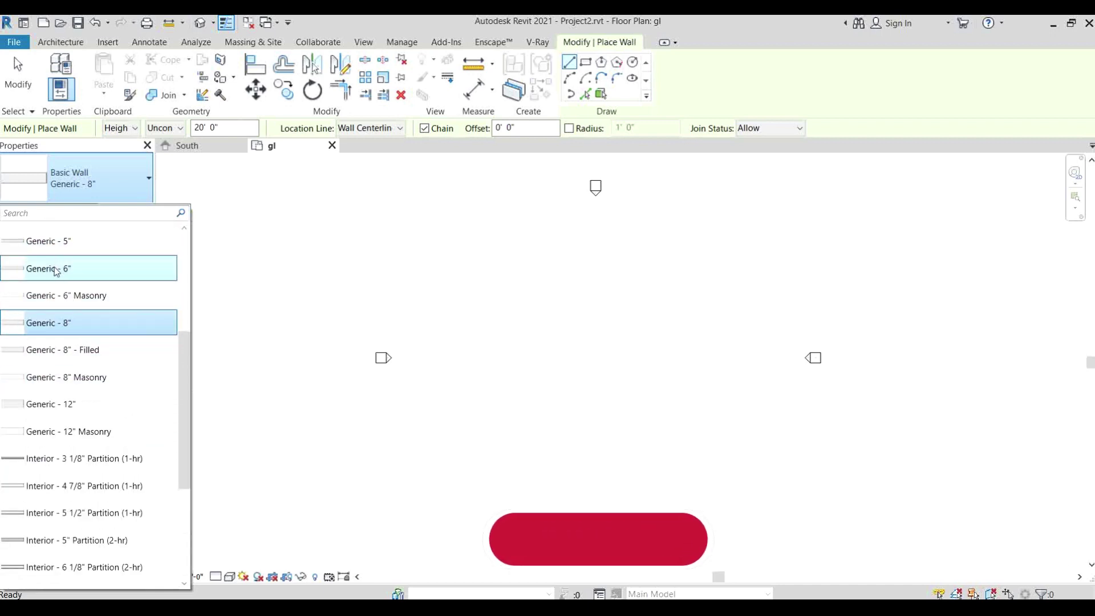
scroll(60, 354, "down", 1)
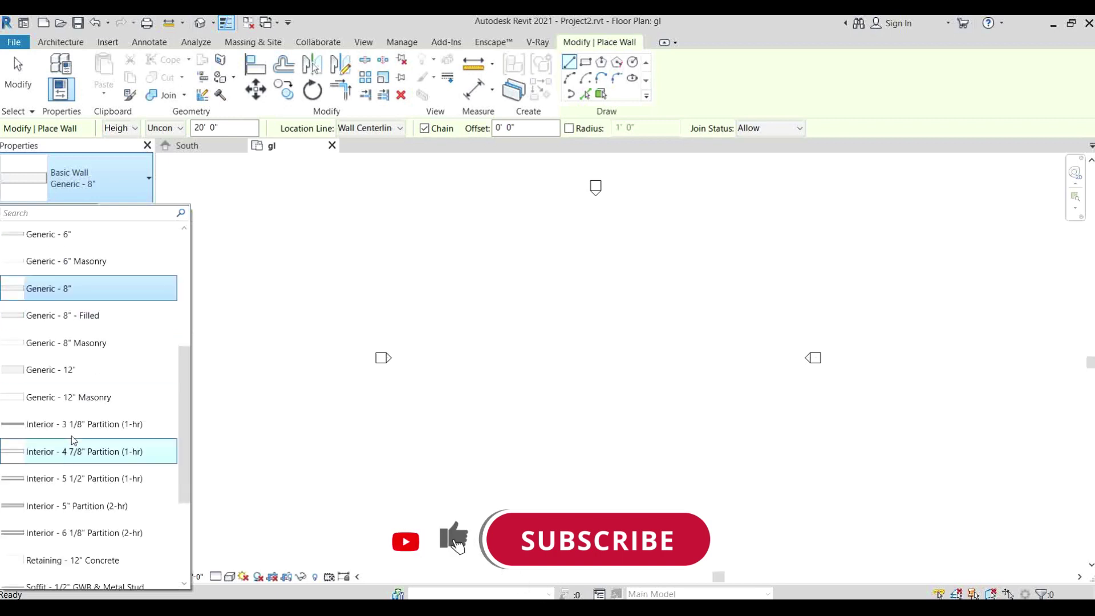
scroll(71, 459, "up", 4)
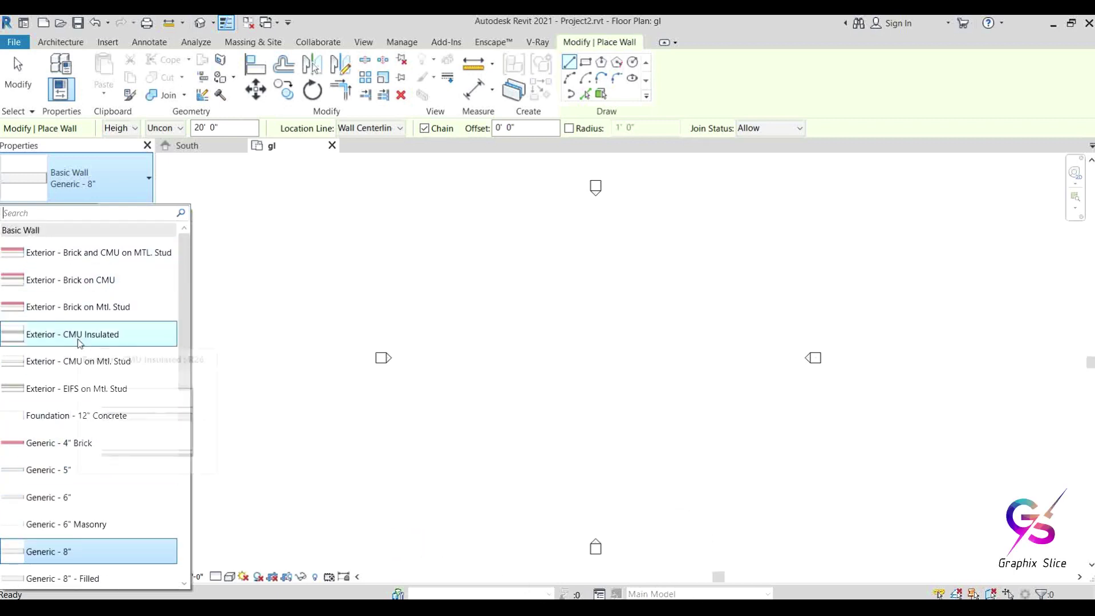
scroll(80, 343, "down", 4)
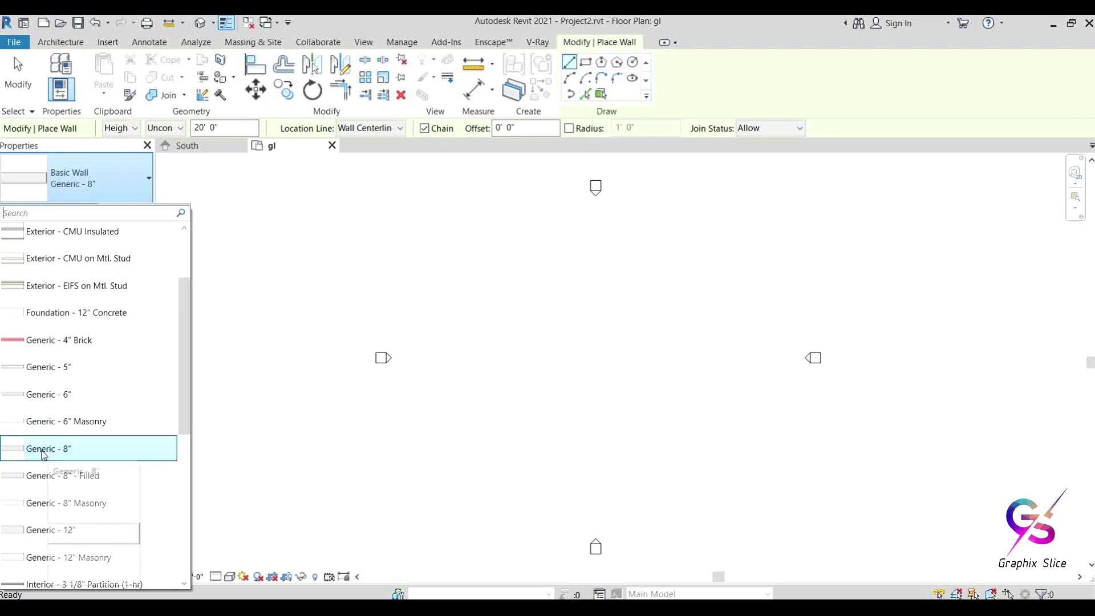
left_click(92, 179)
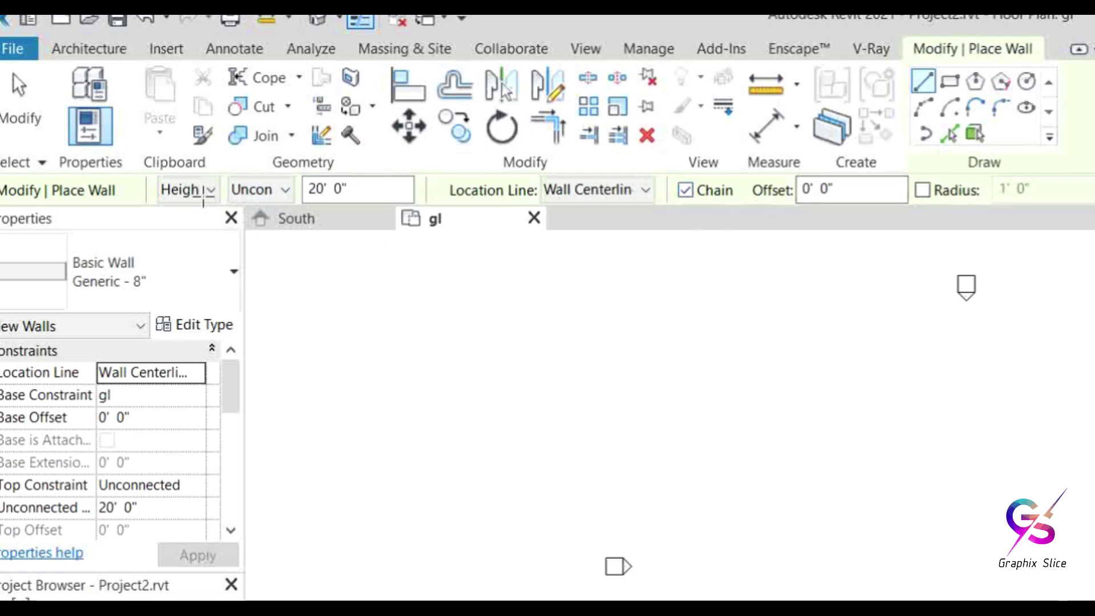
- Set the new wall's height to reach level rcc and choose the straight Line drawing method
left_click(284, 191)
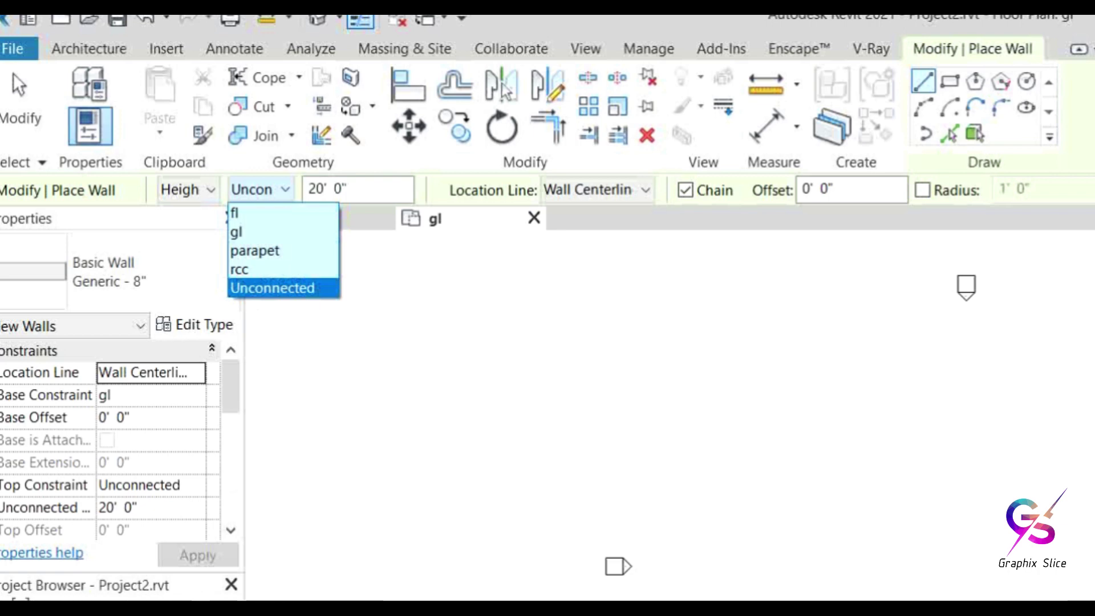
left_click(264, 275)
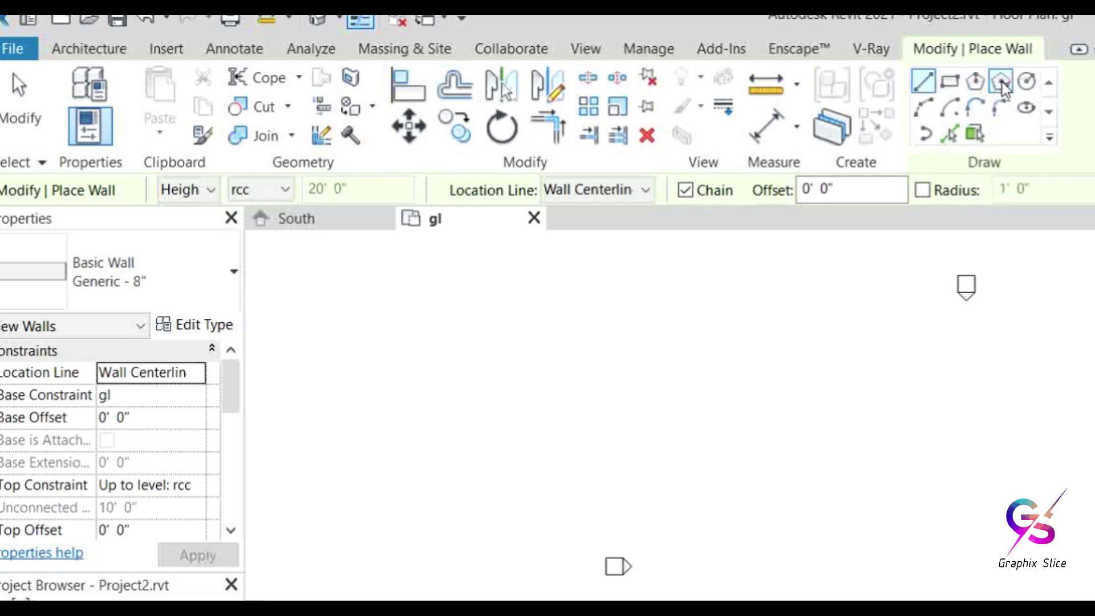
left_click(923, 82)
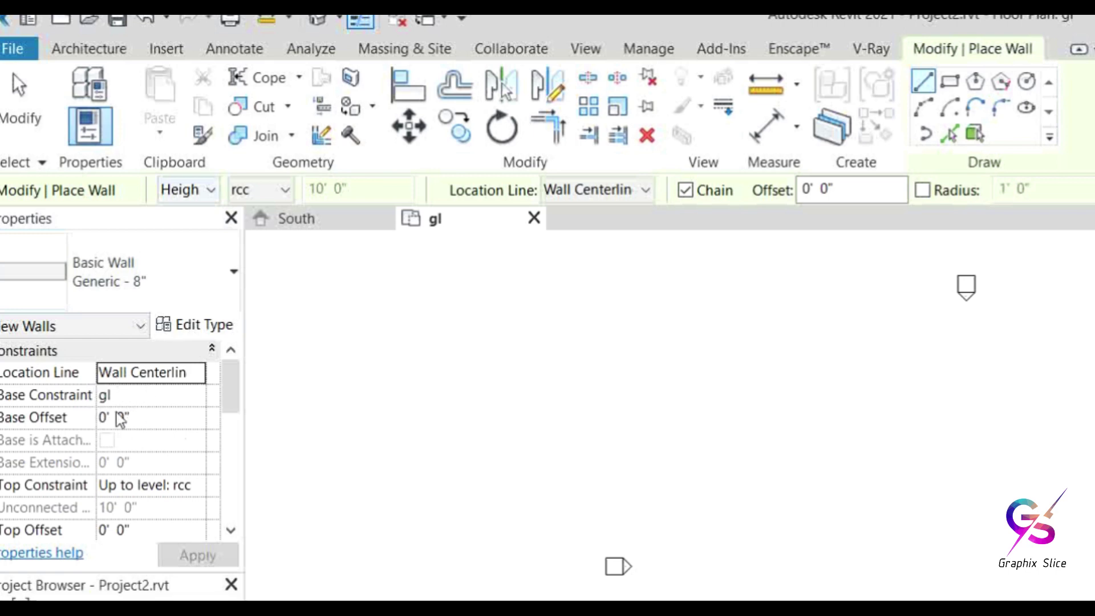
- Draw one horizontal Generic - 8" wall about 16' 6" long between the elevation markers and end the Wall command
left_click(800, 507)
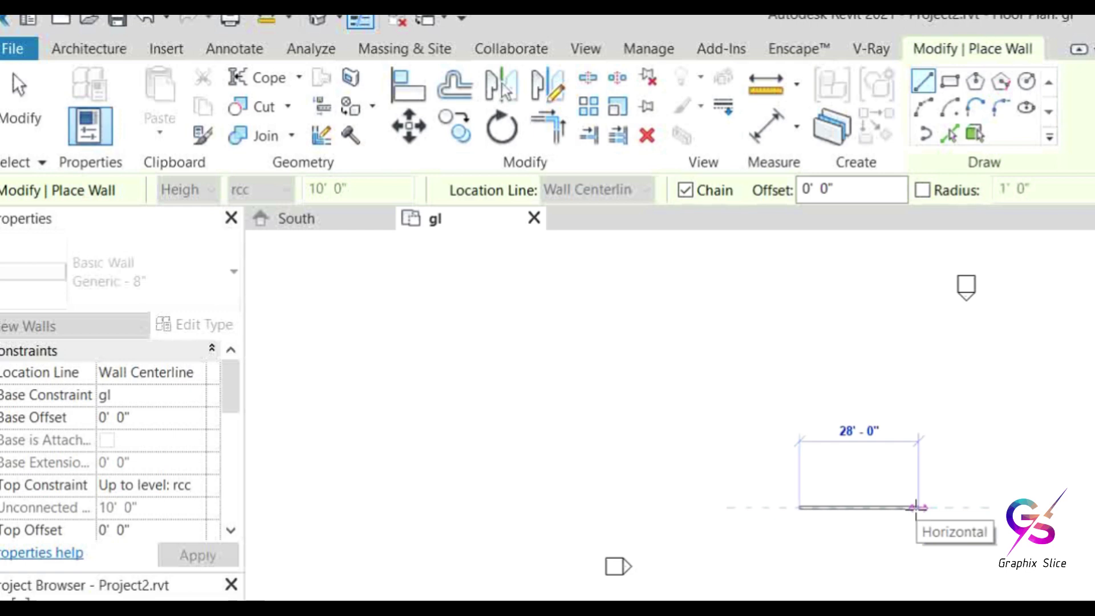
scroll(917, 508, "up", 4)
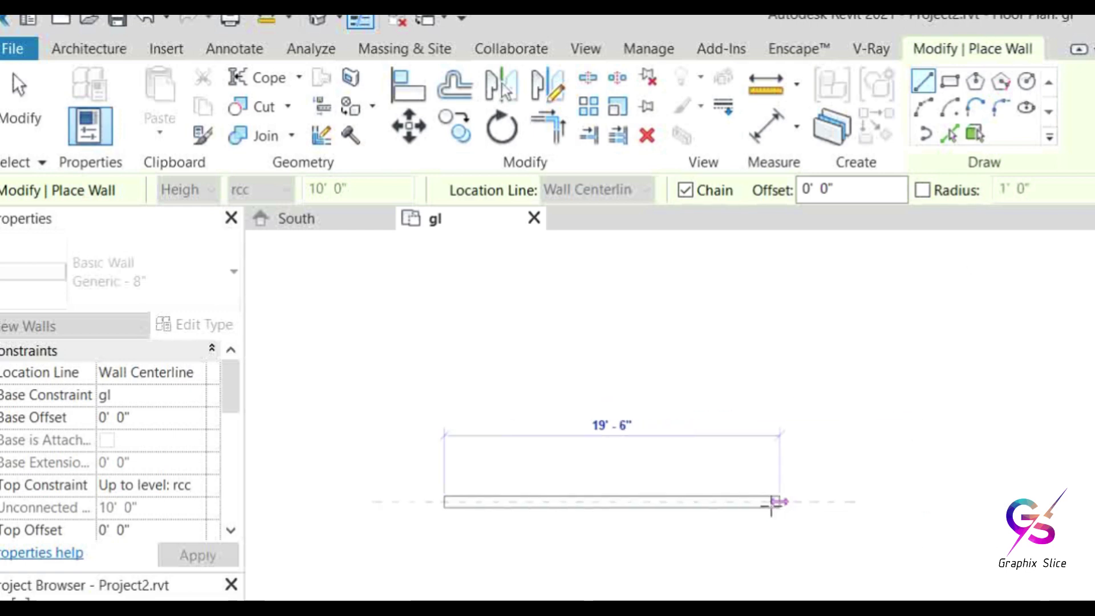
left_click(724, 502)
scroll(486, 497, "up", 3)
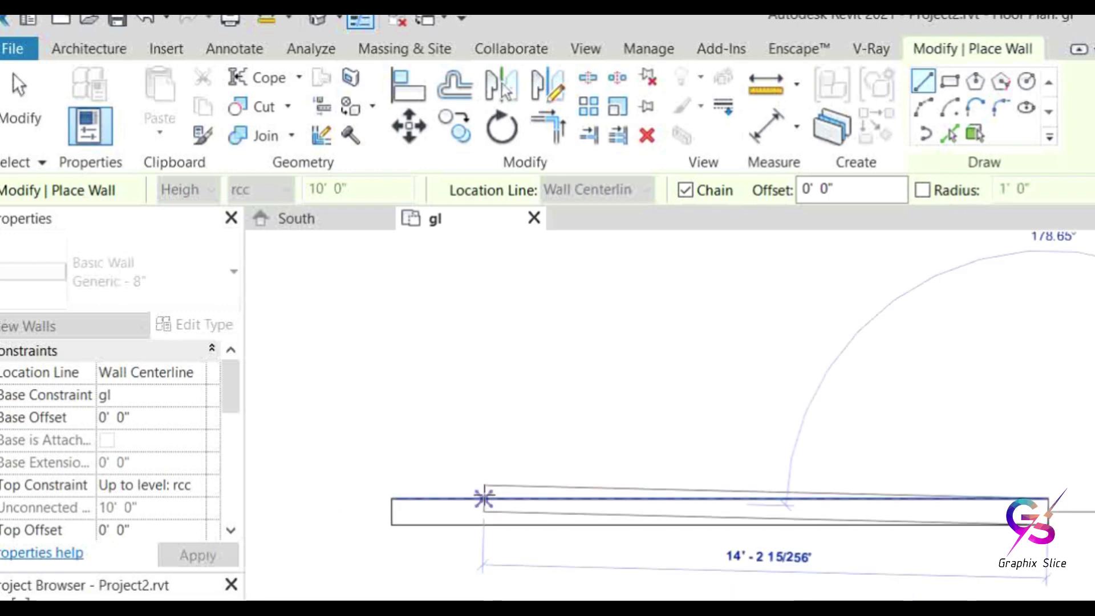
scroll(485, 497, "up", 2)
right_click(971, 379)
left_click(977, 399)
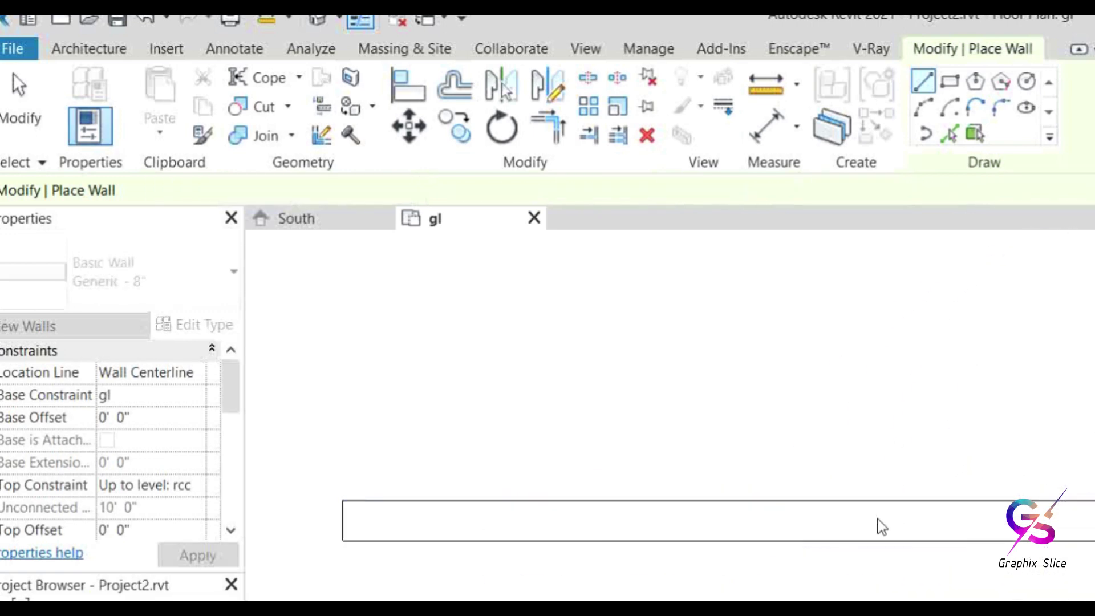
right_click(687, 312)
left_click(733, 329)
- Select the new wall in the gl plan to inspect its length and constraints, and deselect it
left_click(798, 518)
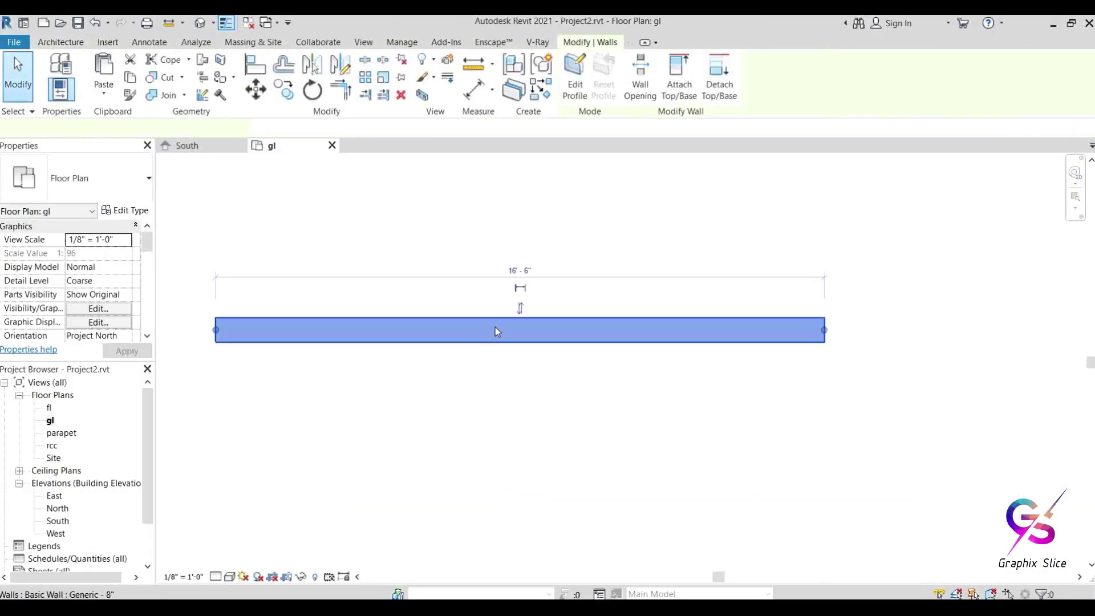
left_click(495, 331)
middle_click_drag(611, 438, 696, 442)
scroll(687, 396, "up", 1)
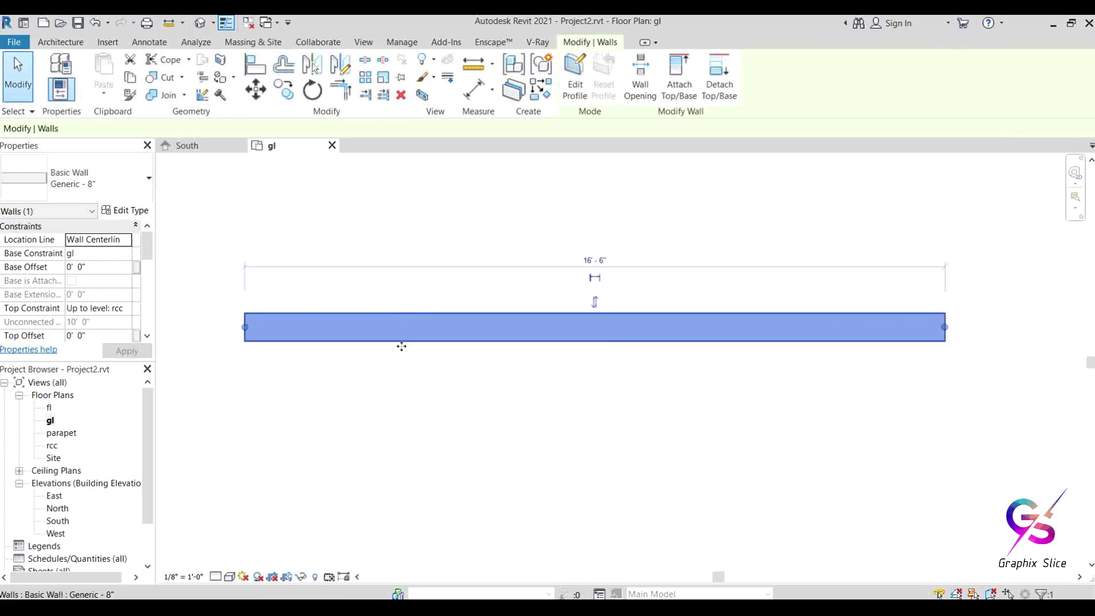
scroll(478, 341, "down", 1)
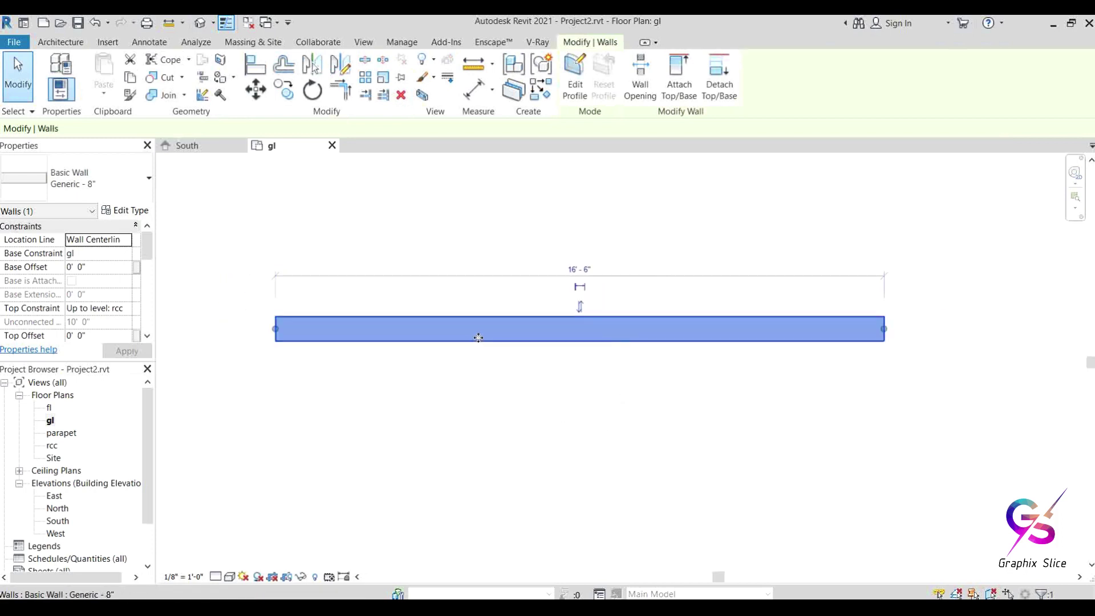
left_click(477, 387)
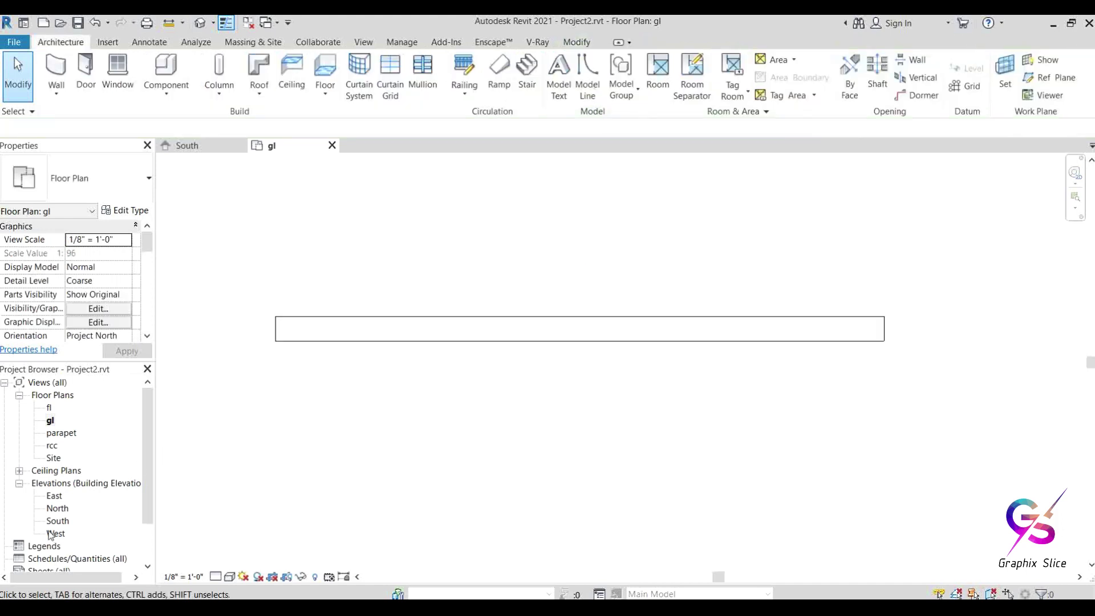
- Switch to the South elevation and select the wall to check its extent between the gl and rcc levels
left_click(193, 151)
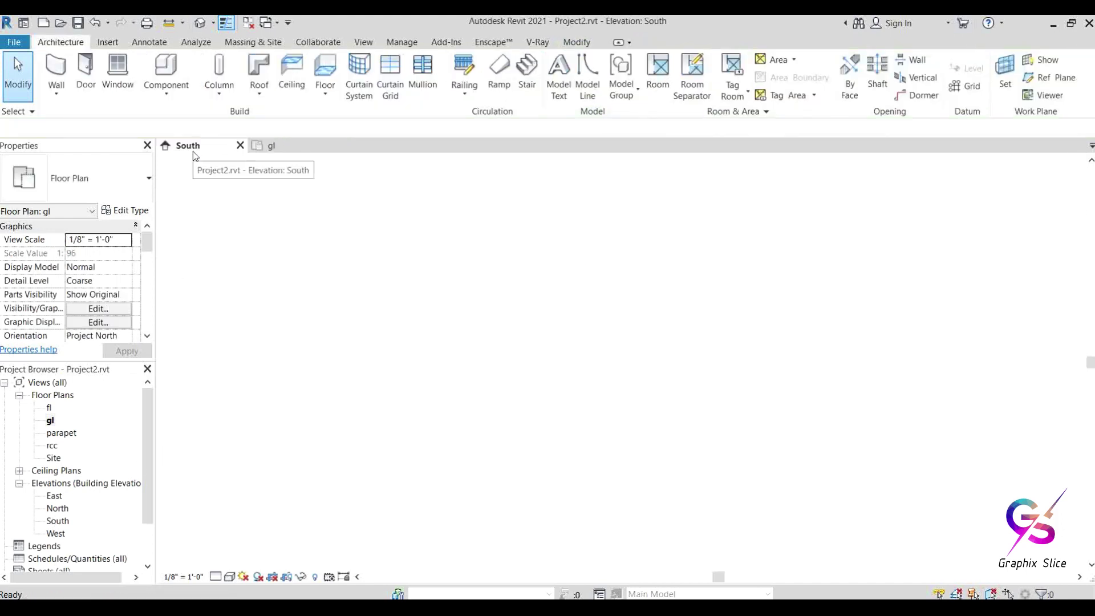
scroll(821, 398, "down", 2)
mouse_move(822, 398)
middle_mouse_down()
mouse_move(782, 395)
mouse_move(831, 384)
middle_mouse_up()
scroll(741, 404, "up", 3)
left_click(561, 382)
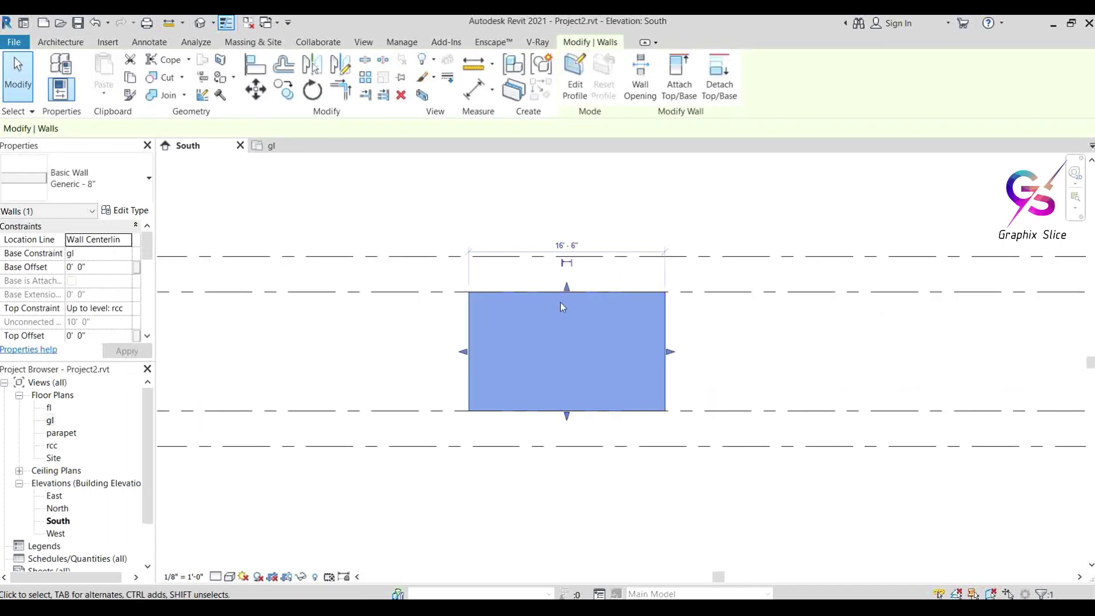
- Return to the gl floor plan and start another wall with its height constraint set to Unconnected
double_click(50, 421)
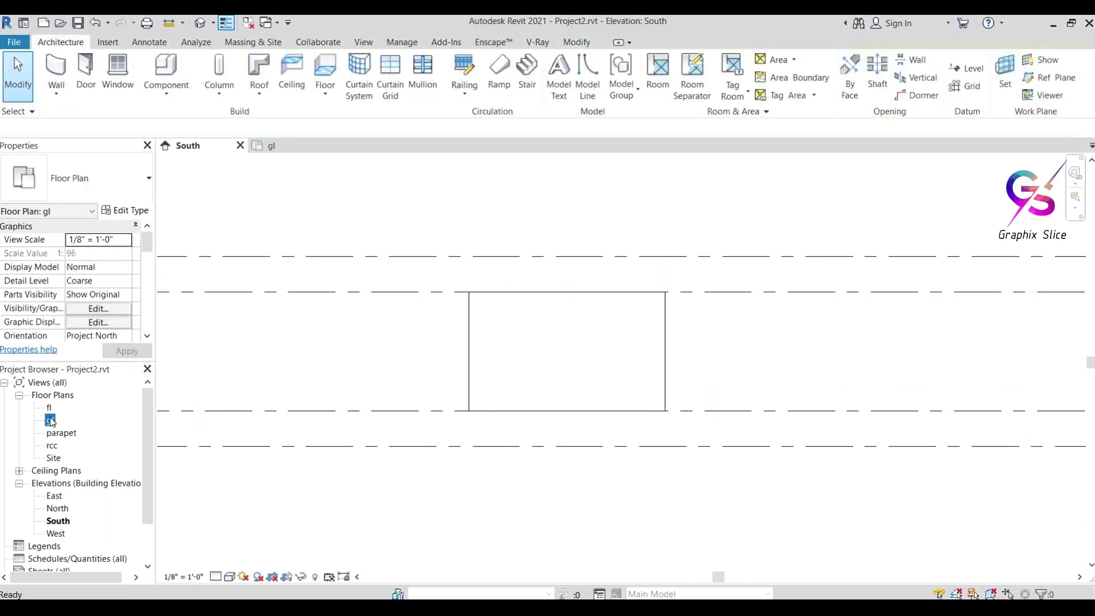
left_click(422, 231)
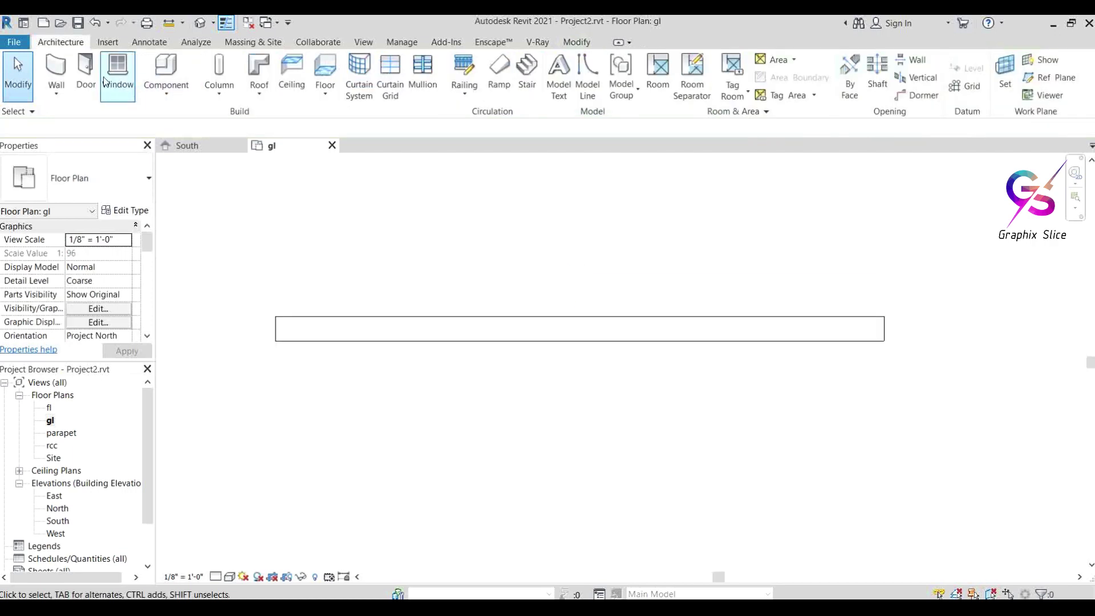
left_click(56, 71)
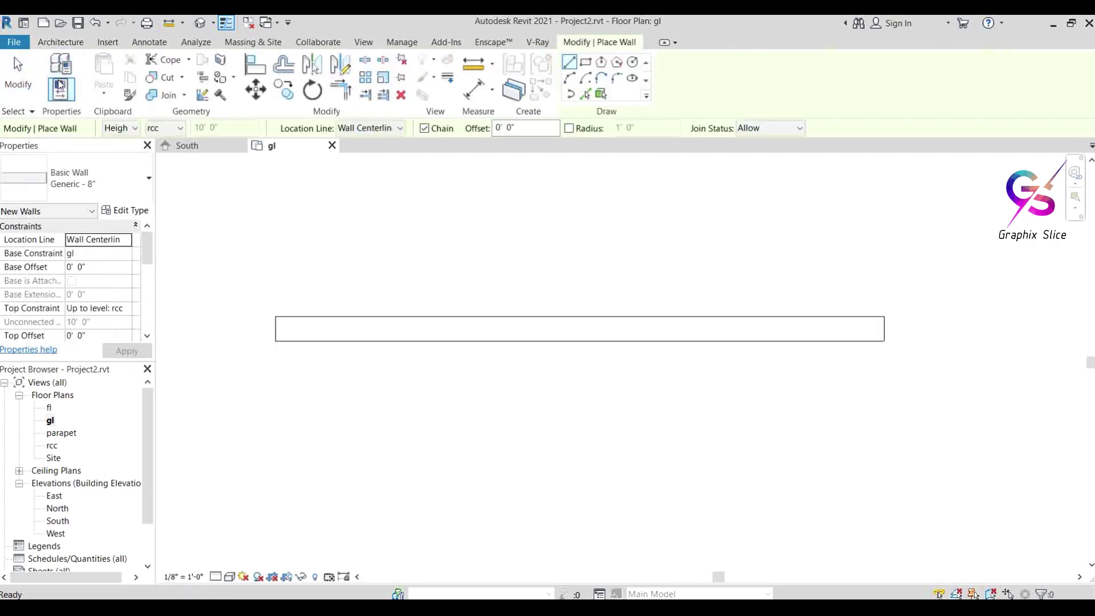
left_click(171, 127)
left_click(178, 190)
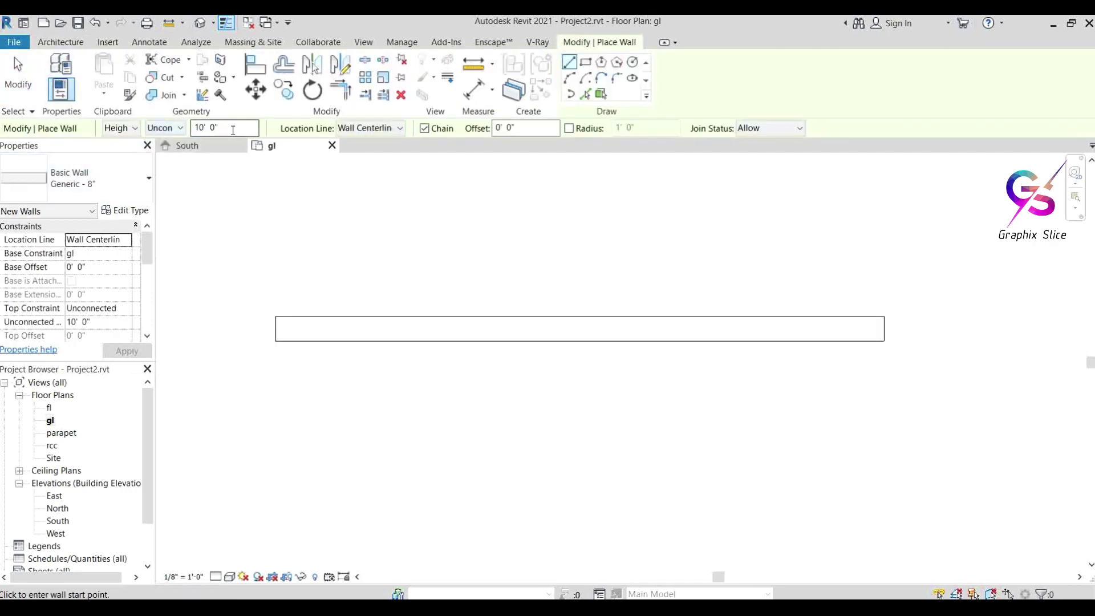
- Draw a second horizontal wall about 14' long, in line with the first and about 3' beyond its east end
scroll(344, 354, "down", 2)
middle_click_drag(344, 355, 581, 337)
left_click(538, 307)
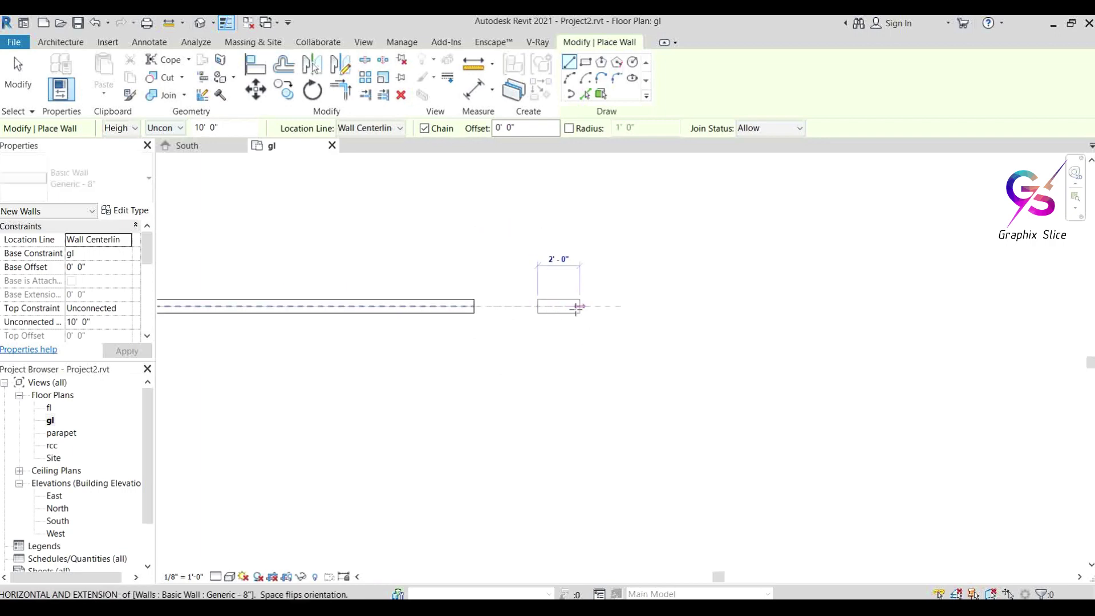
scroll(577, 305, "down", 2)
right_click(745, 228)
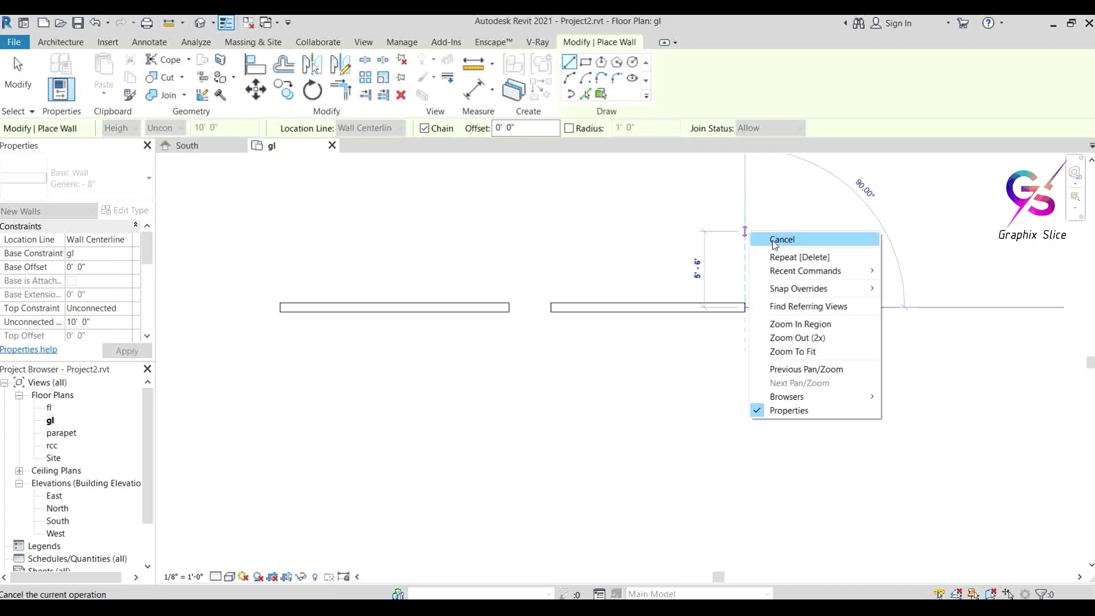
left_click(773, 234)
right_click(743, 236)
left_click(784, 254)
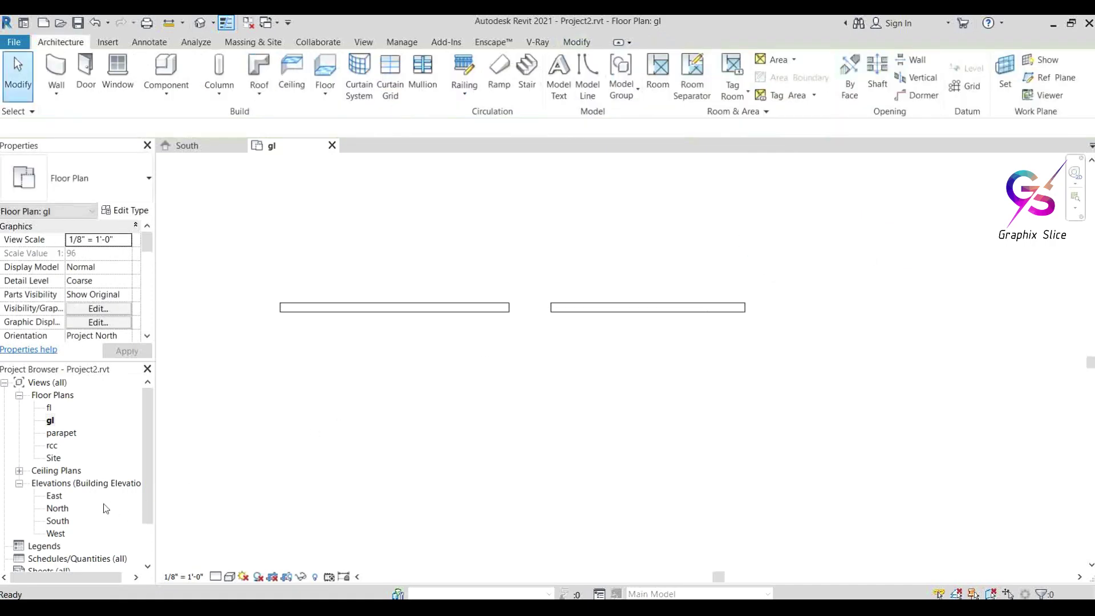
- Open the South elevation and select each wall in turn to compare their top constraints and heights
left_click(57, 521)
double_click(57, 521)
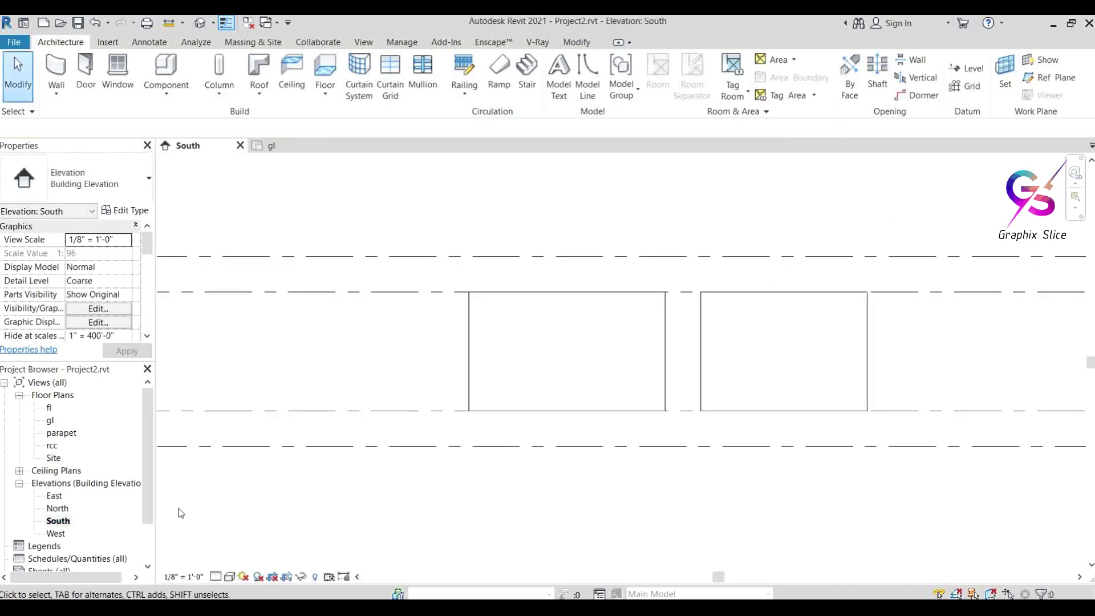
left_click(470, 340)
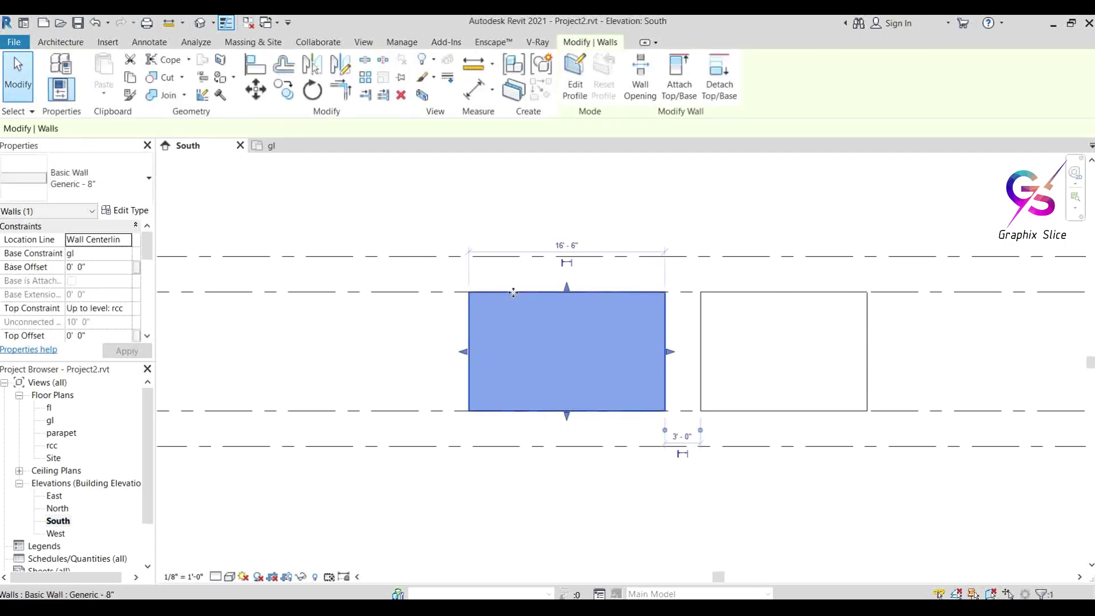
left_click(867, 353)
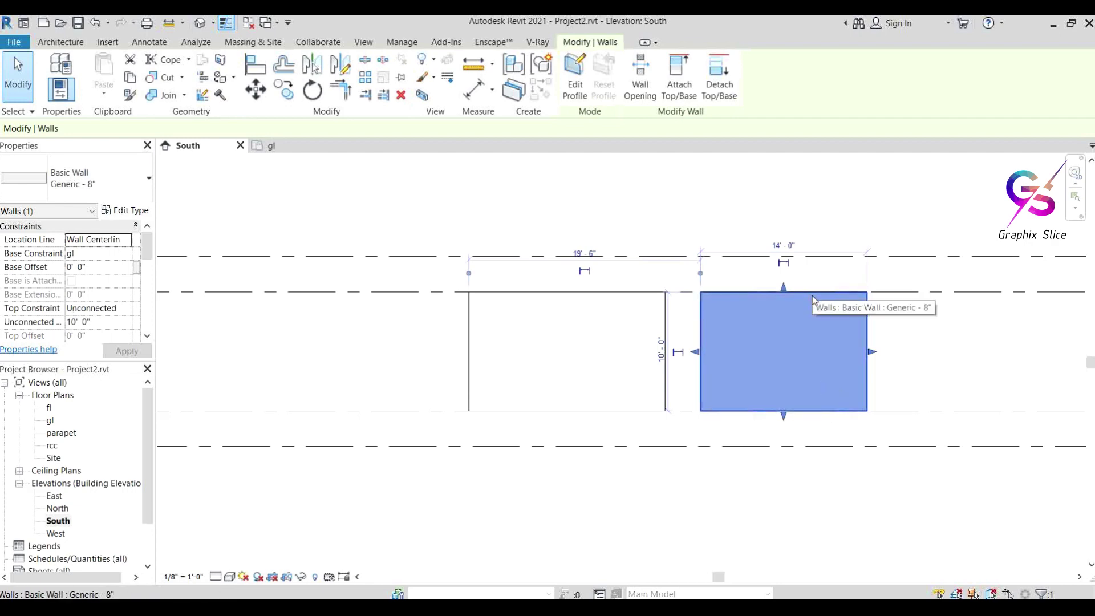
- Move the rcc level up to an elevation of 11' 6" in the South elevation
middle_click_drag(942, 342, 724, 357)
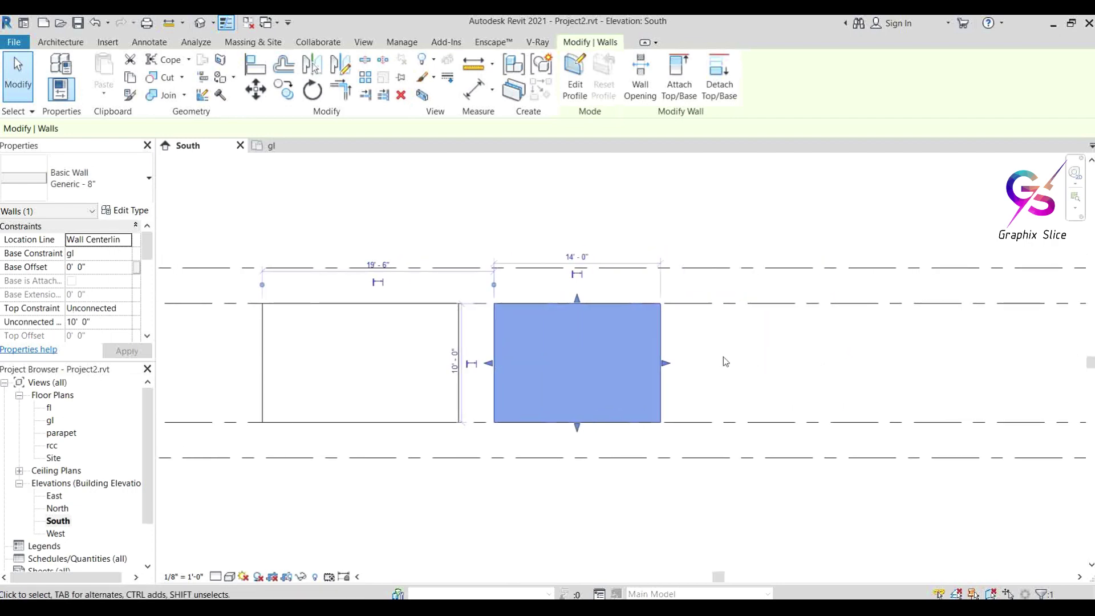
scroll(723, 357, "down", 4)
middle_click_drag(807, 362, 652, 367)
scroll(646, 361, "down", 1)
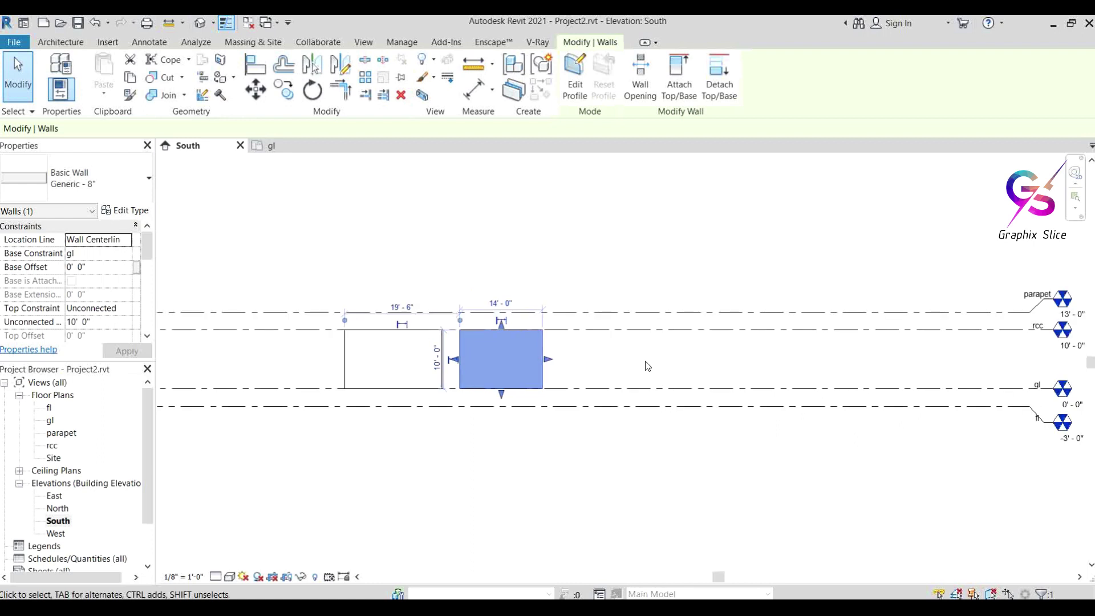
scroll(457, 333, "up", 3)
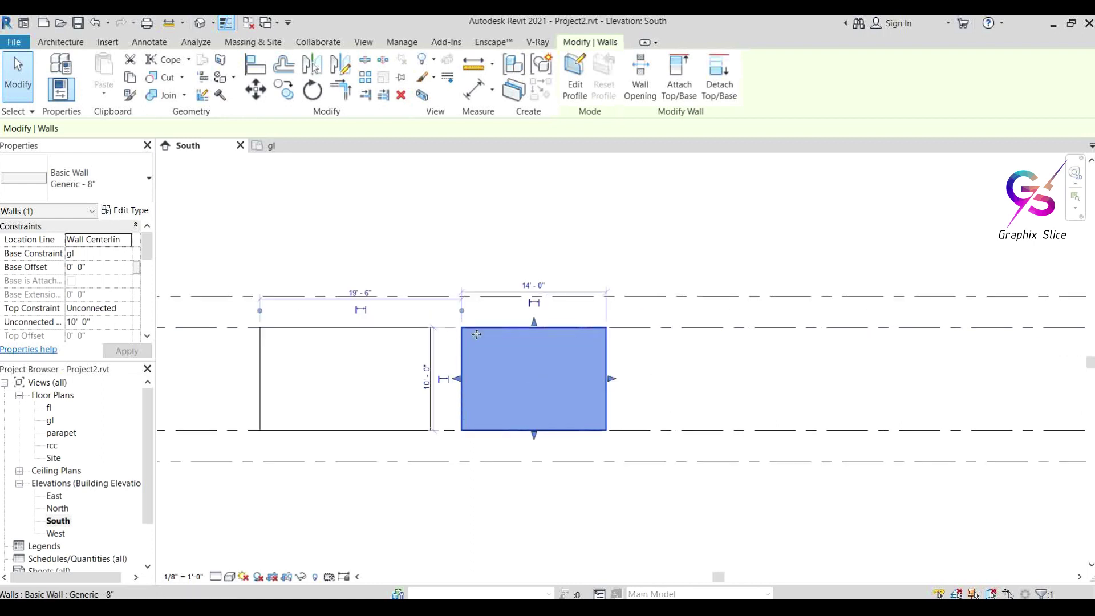
left_click(652, 326)
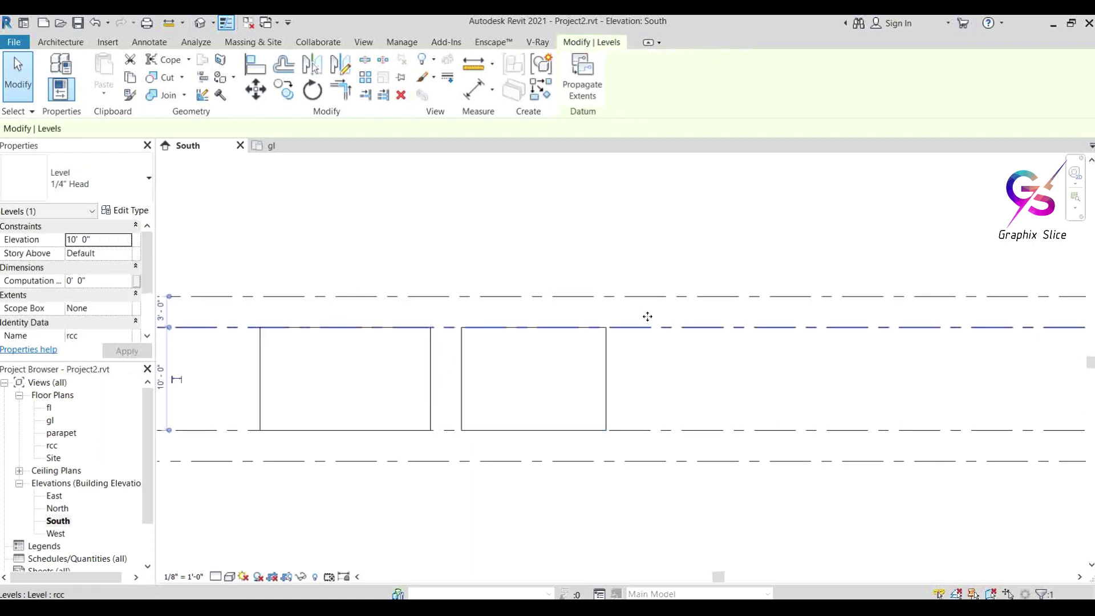
left_click_drag(647, 308, 648, 311)
scroll(300, 339, "up", 2)
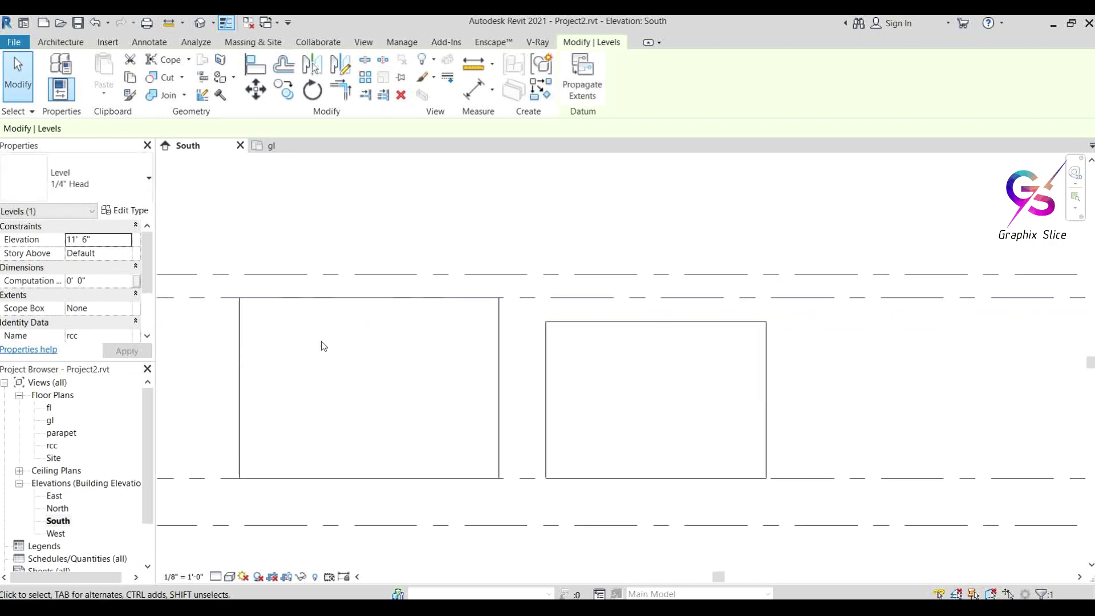
- Select each wall and the rcc level in turn to compare how level-constrained and unconnected wall heights respond to the moved level
left_click(495, 340)
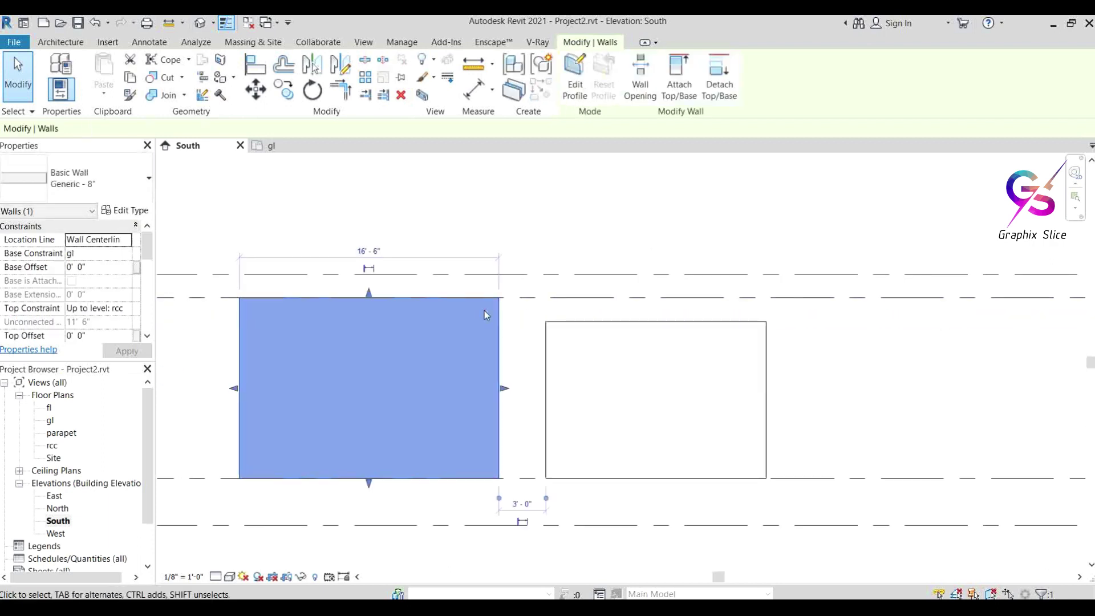
left_click(615, 323)
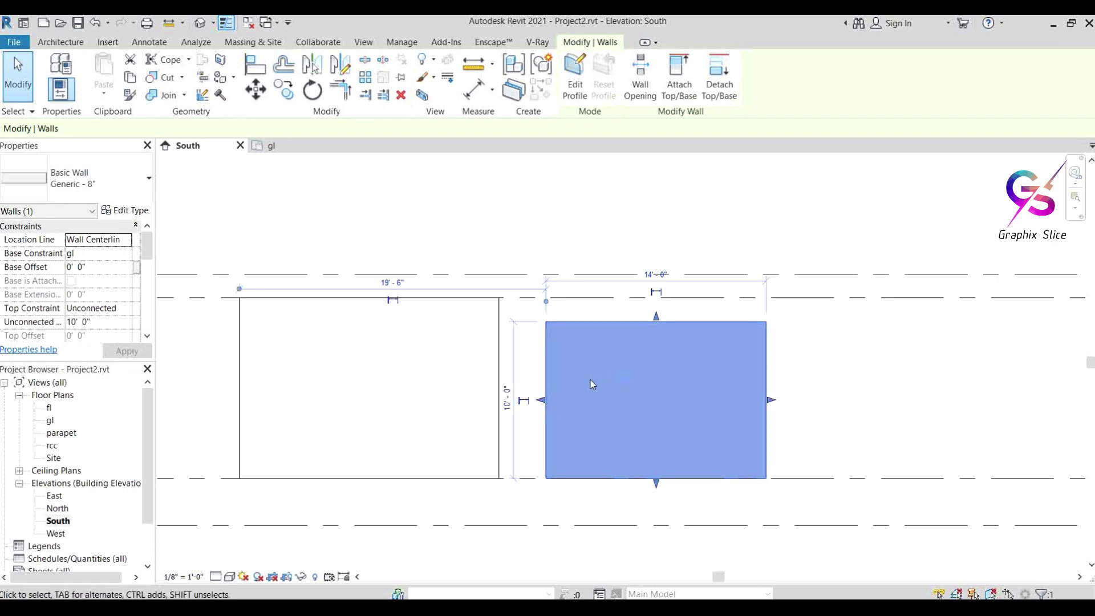
left_click(886, 378)
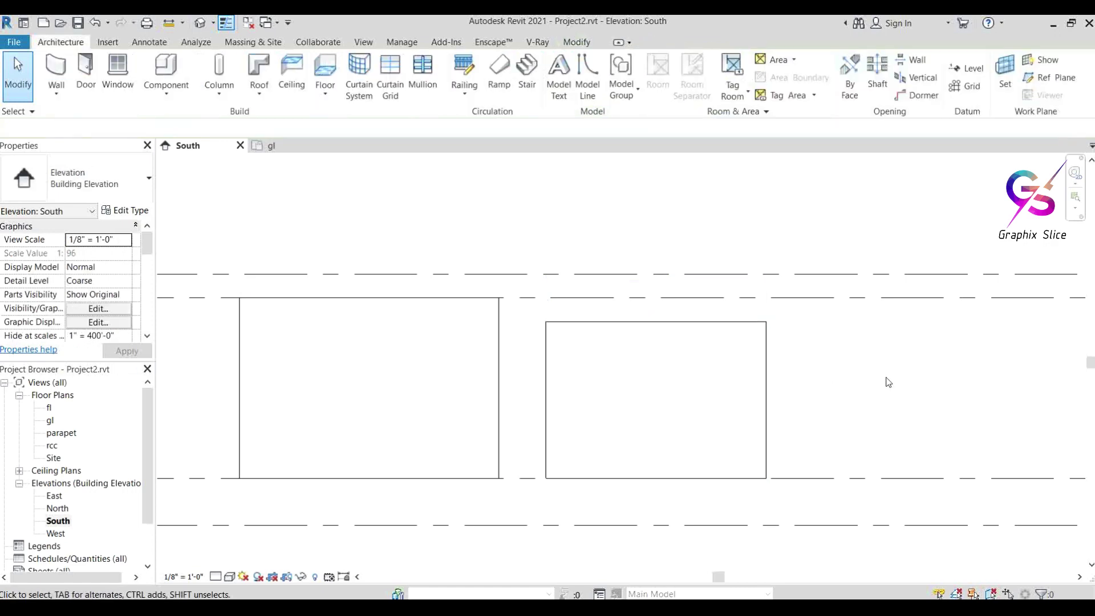
left_click(802, 302)
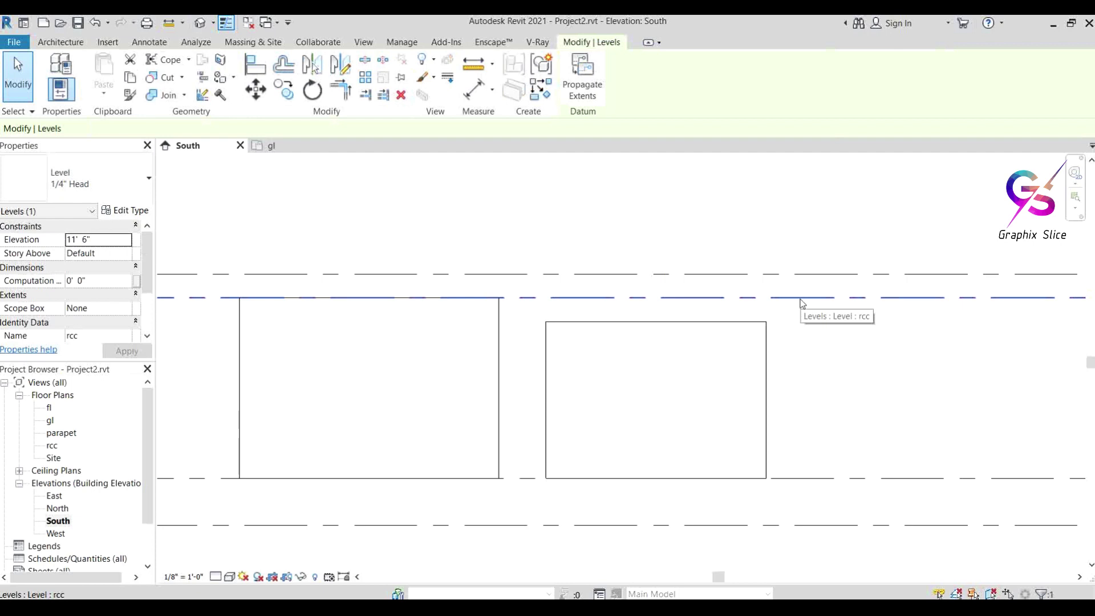
left_click(501, 328)
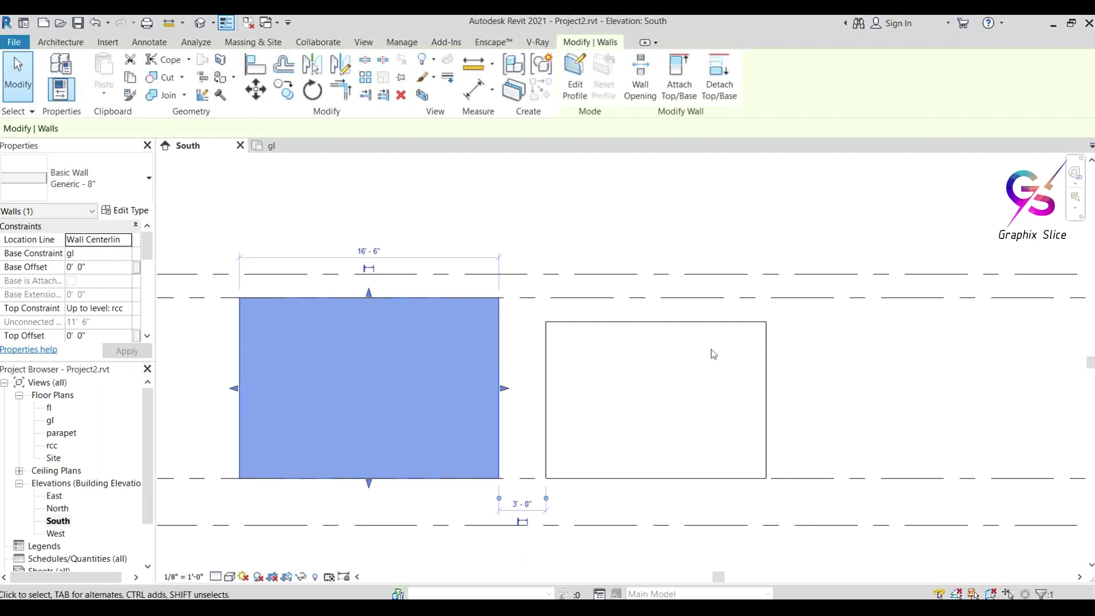
left_click(761, 352)
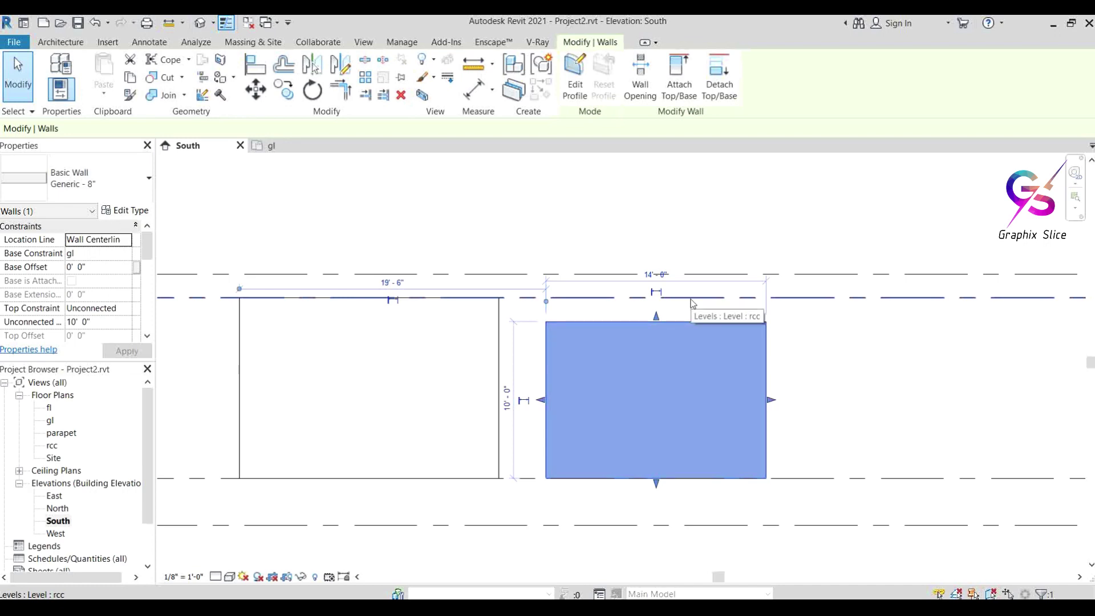
left_click(823, 338)
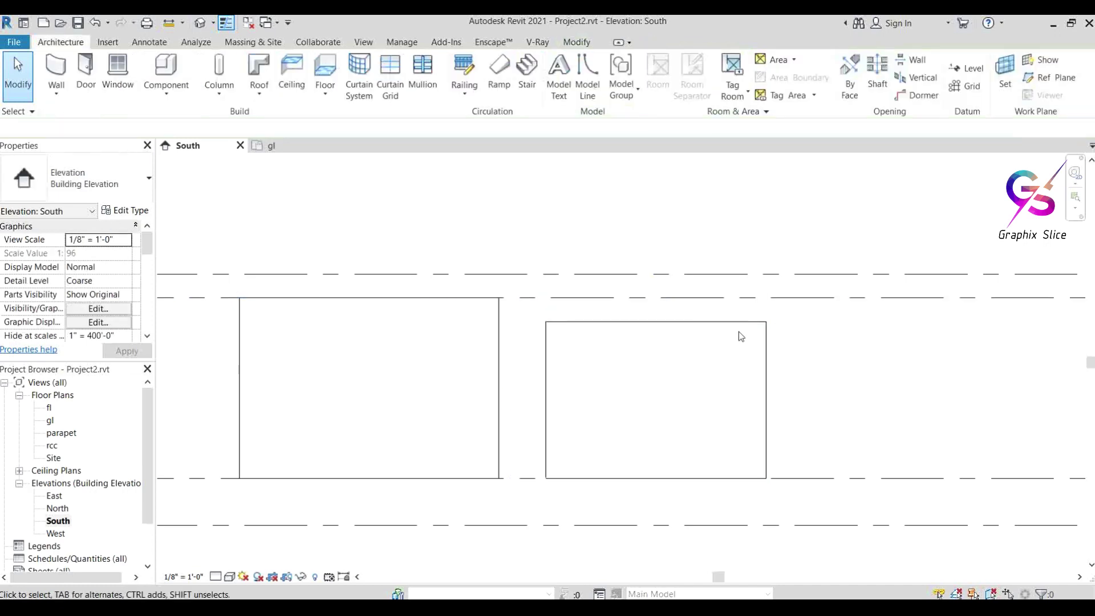
left_click(688, 297)
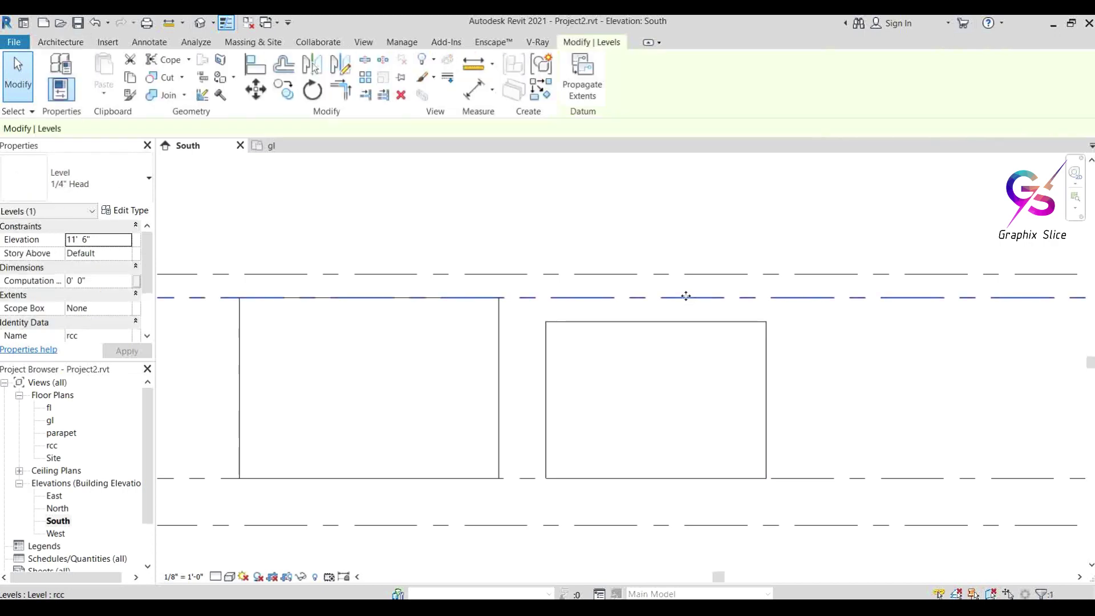
- For a new wall in the gl plan, choose Wall Centerline as location line and duplicate the Generic - 8" type as 123
left_click(368, 128)
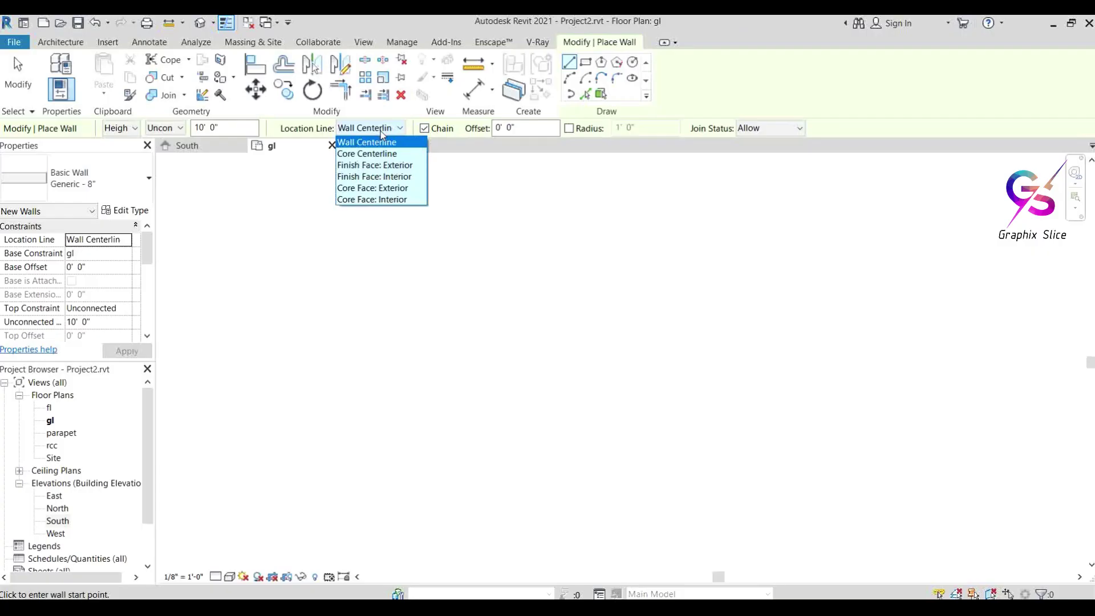
left_click(359, 143)
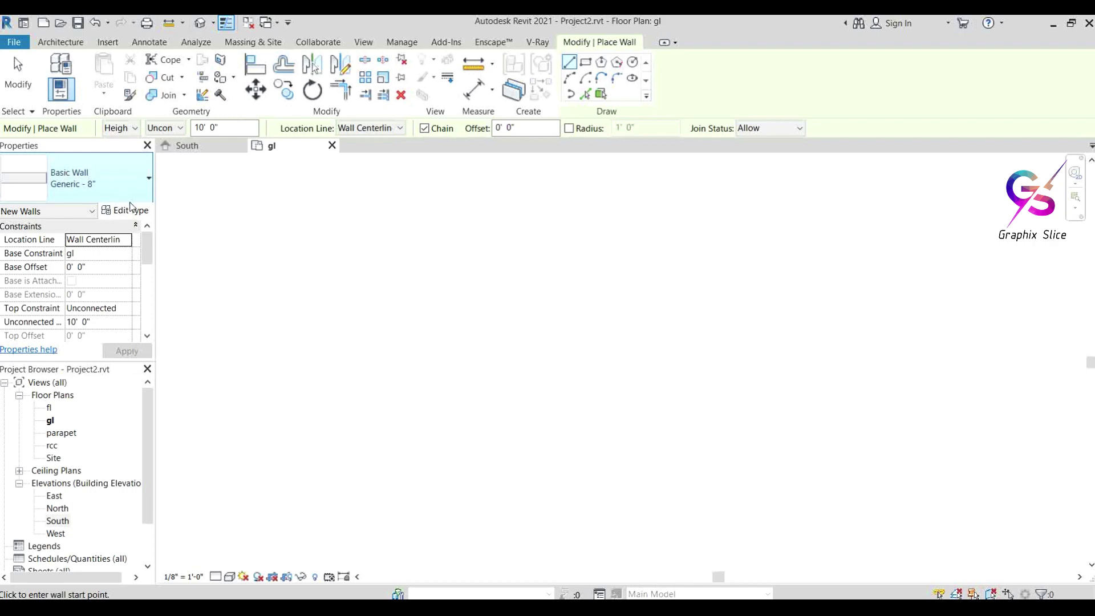
left_click(135, 216)
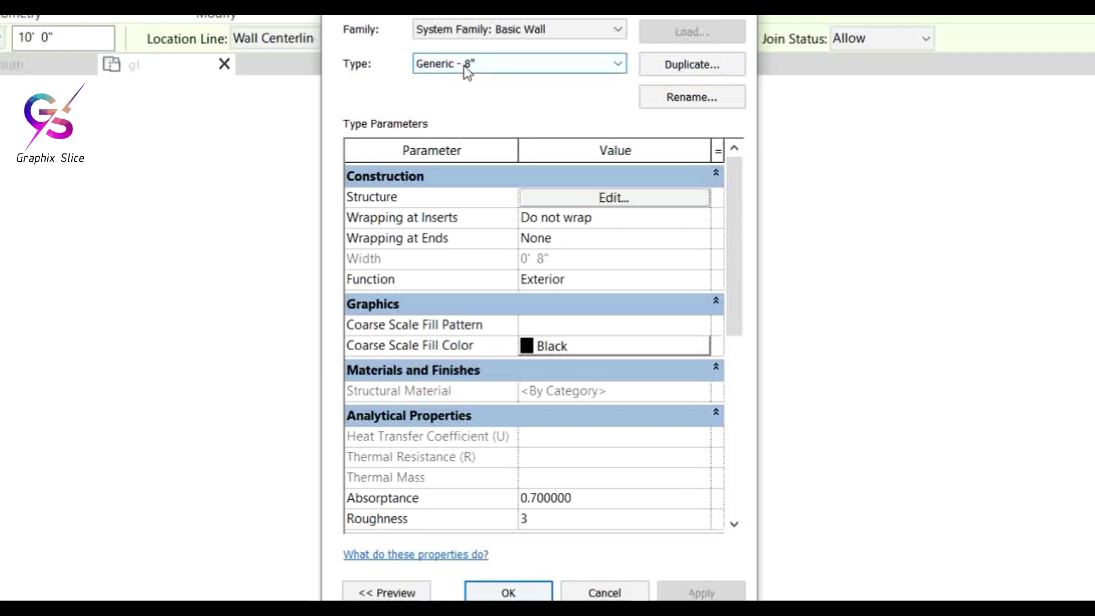
left_click(689, 64)
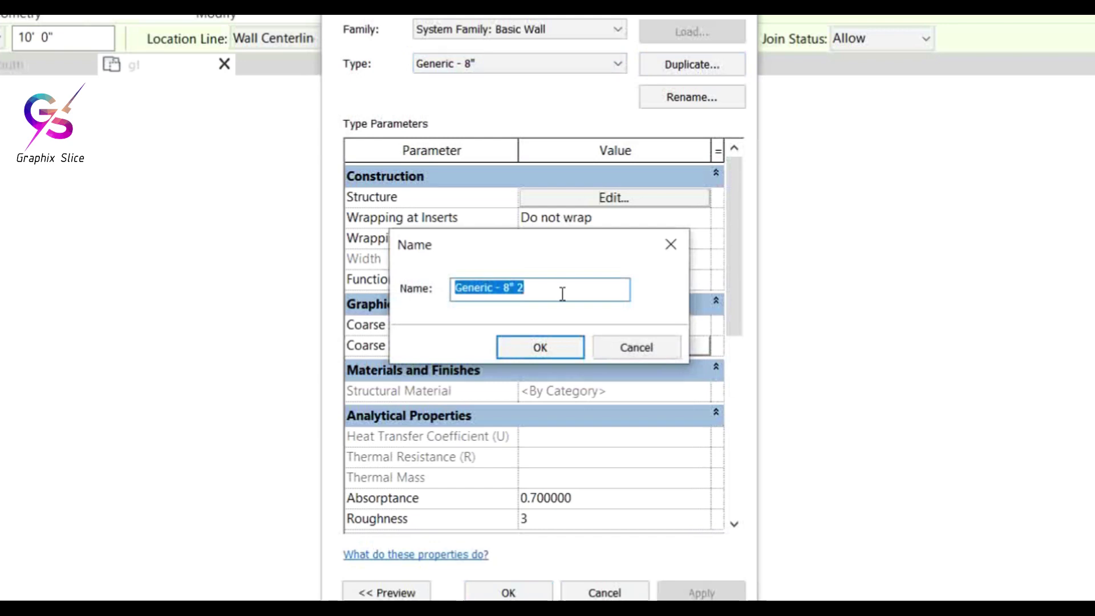
type("123")
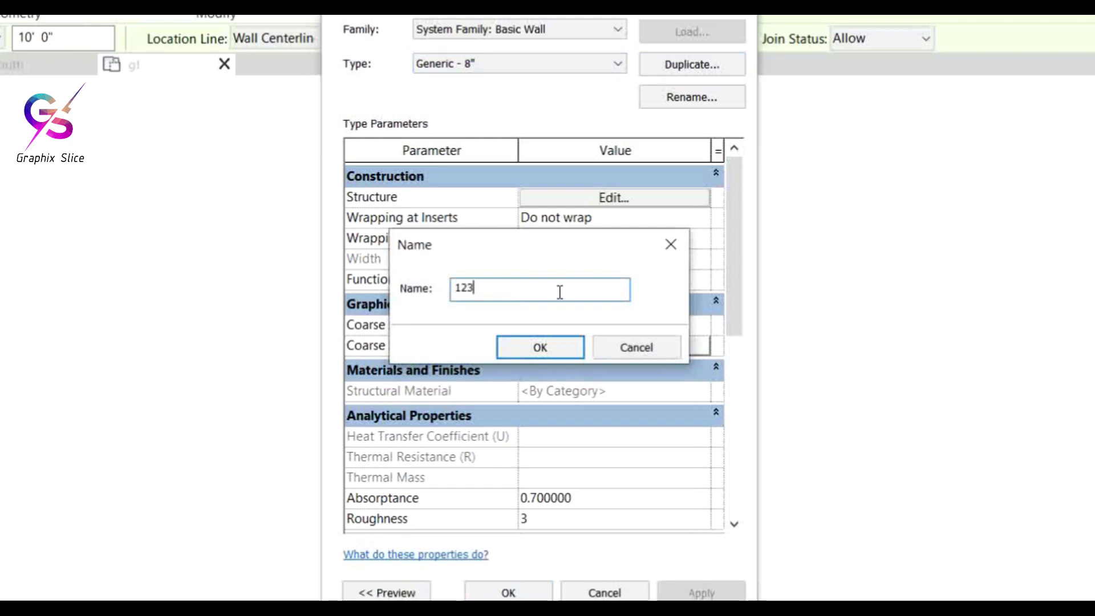
left_click(550, 347)
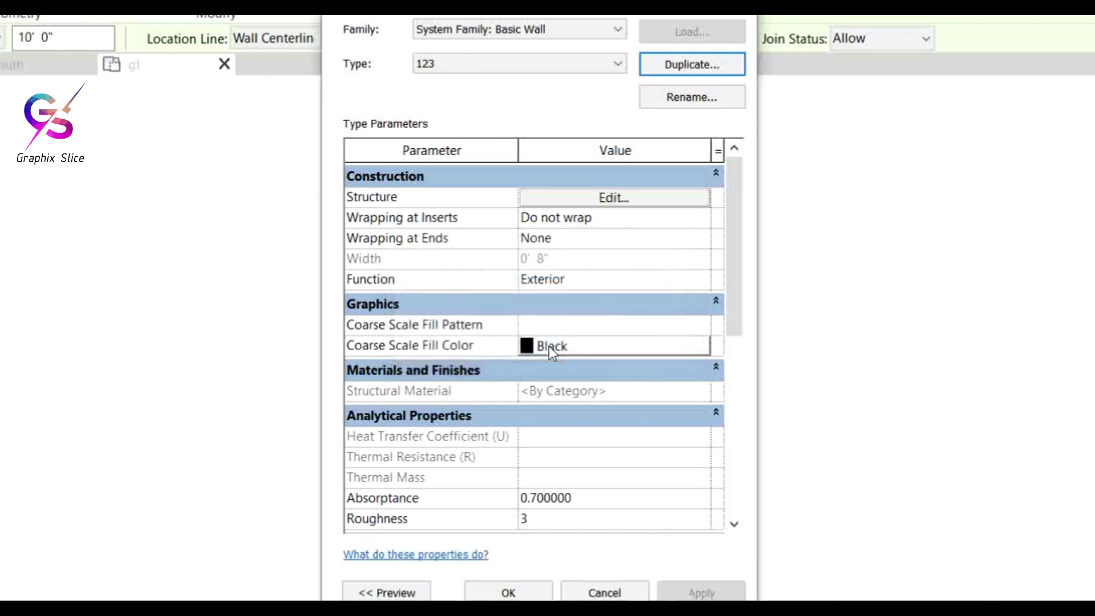
- Add two layers to the structure of wall type 123, placing one outside the core boundary on the exterior side and one on the interior
left_click(613, 198)
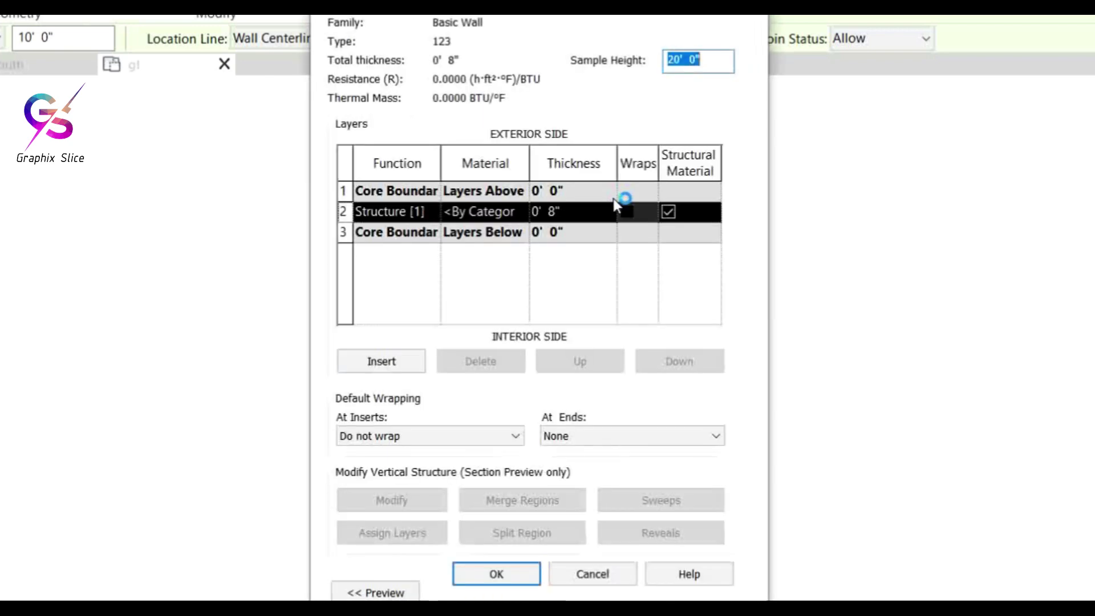
left_click(376, 365)
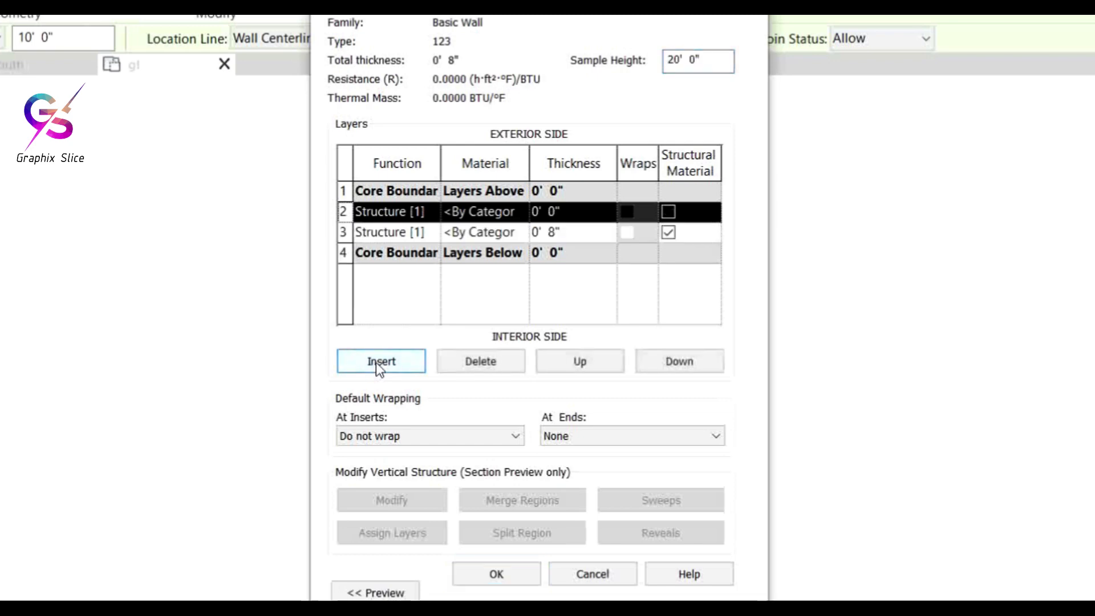
left_click(396, 368)
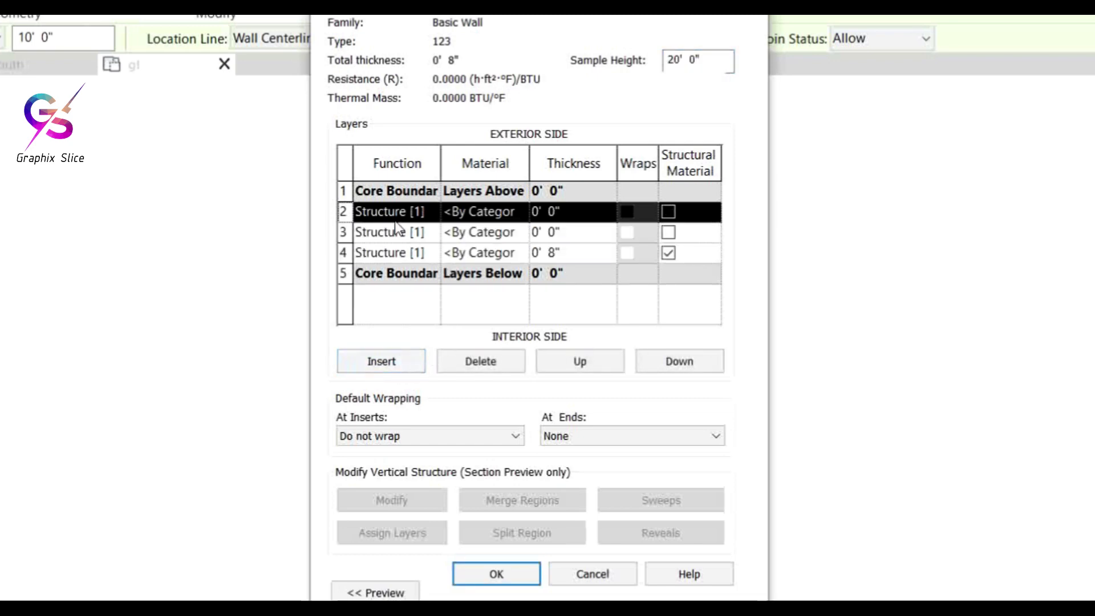
left_click(558, 362)
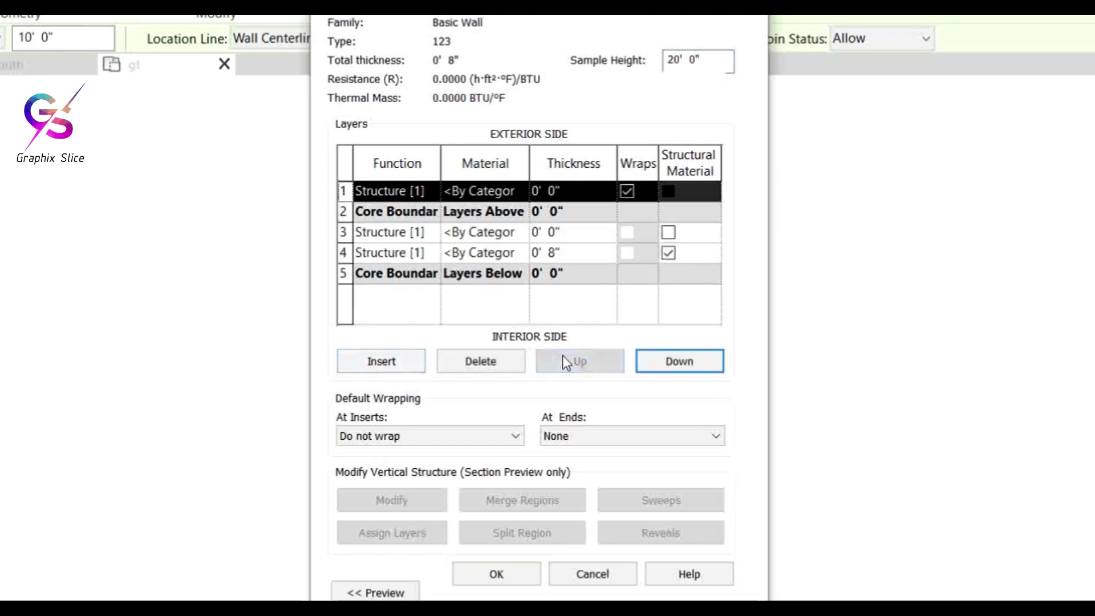
left_click(401, 230)
left_click(680, 359)
left_click(680, 360)
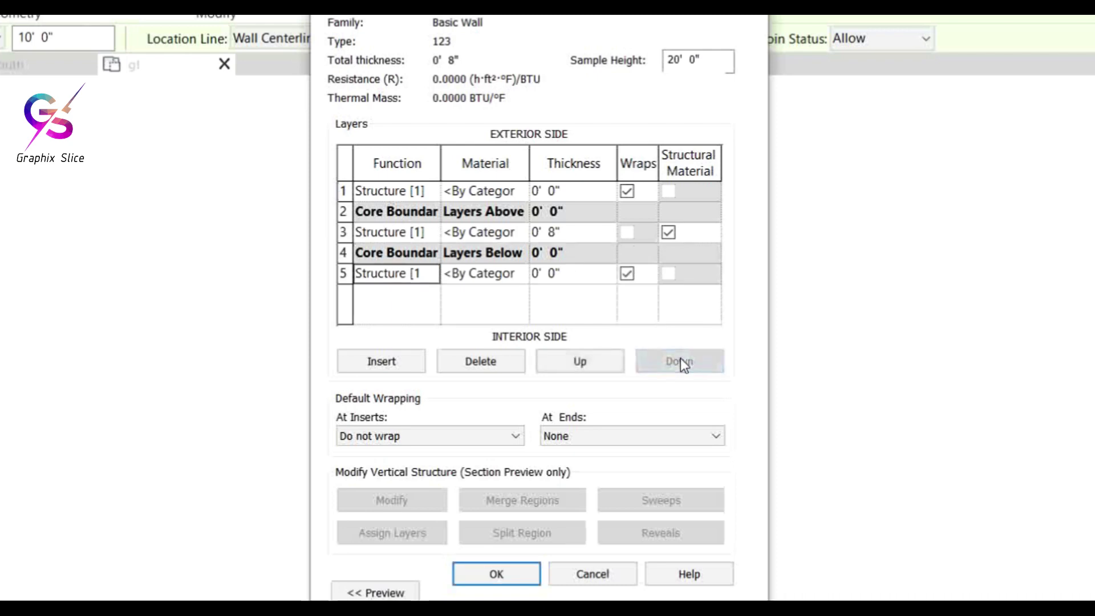
- Set the thickness of both the exterior and interior outer layers to 0.5"
left_click(578, 188)
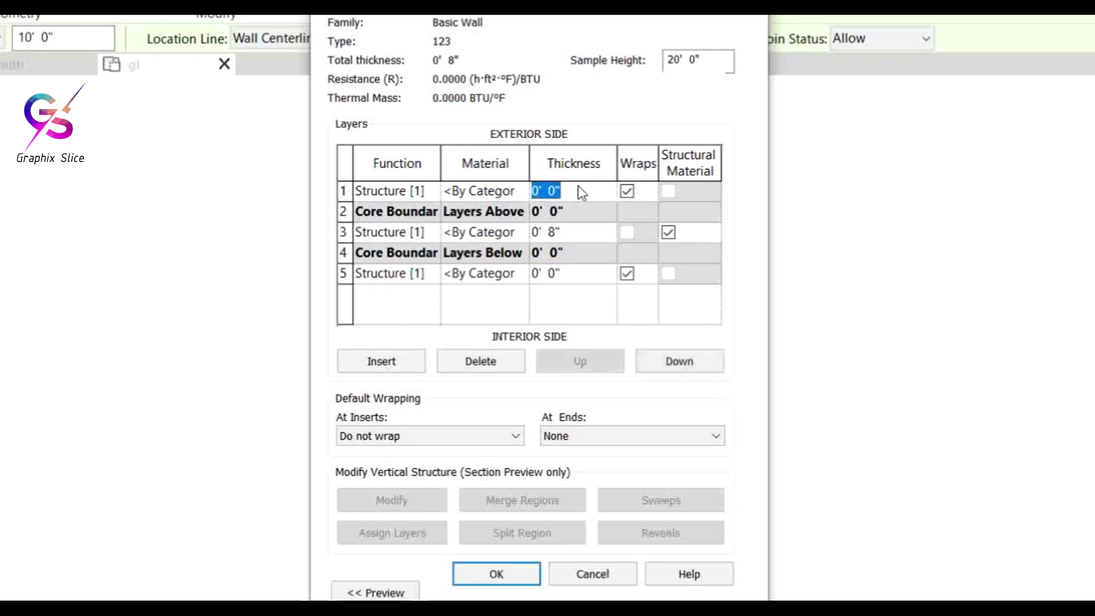
type("0.5\"")
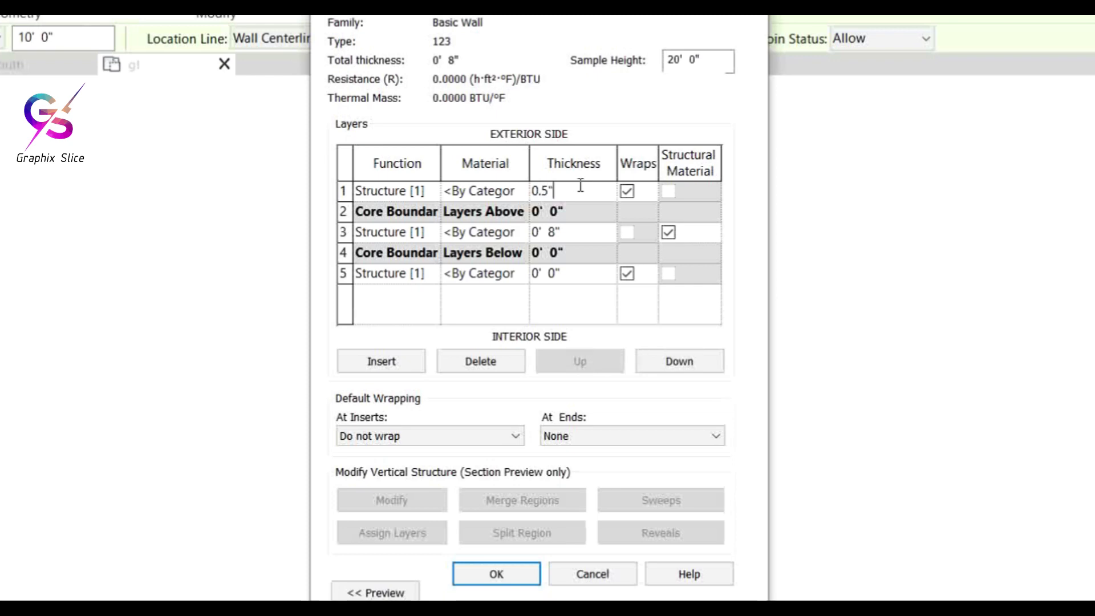
key("Tab")
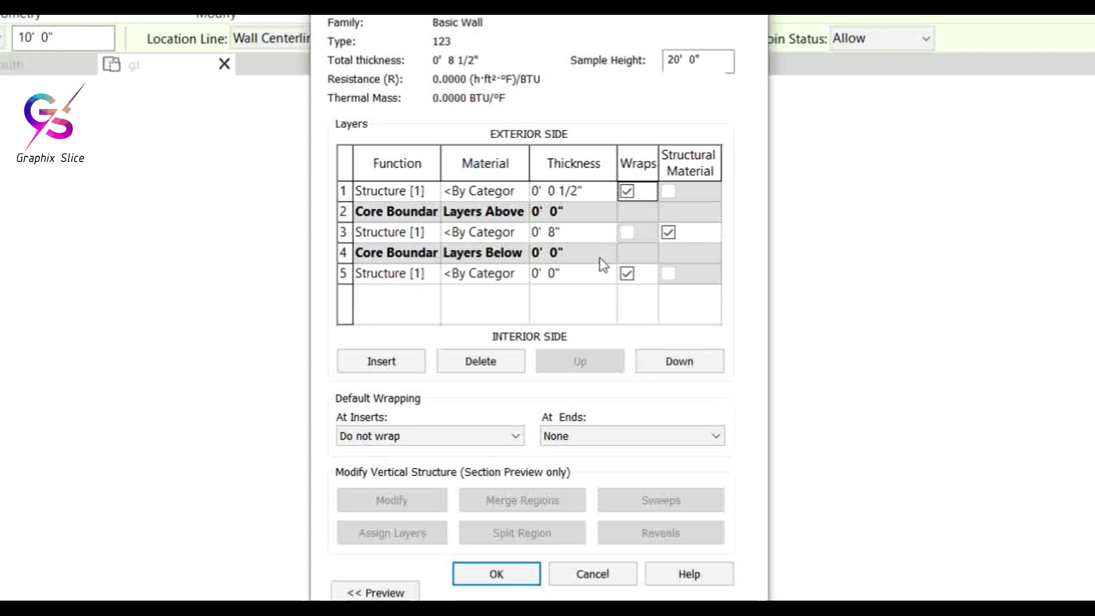
left_click(578, 274)
type("0.5\"")
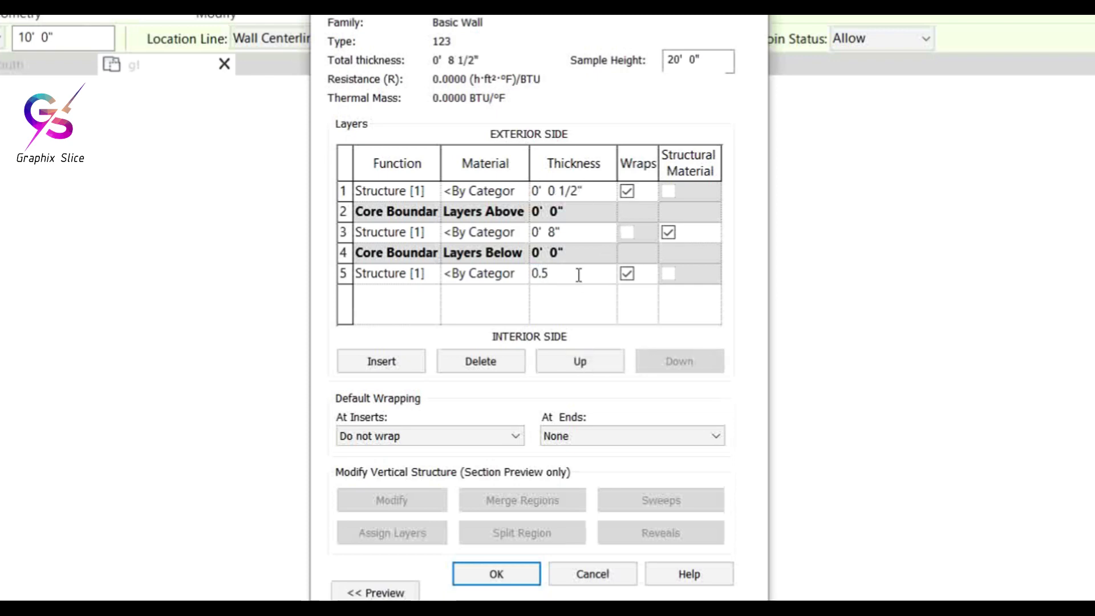
key("Tab")
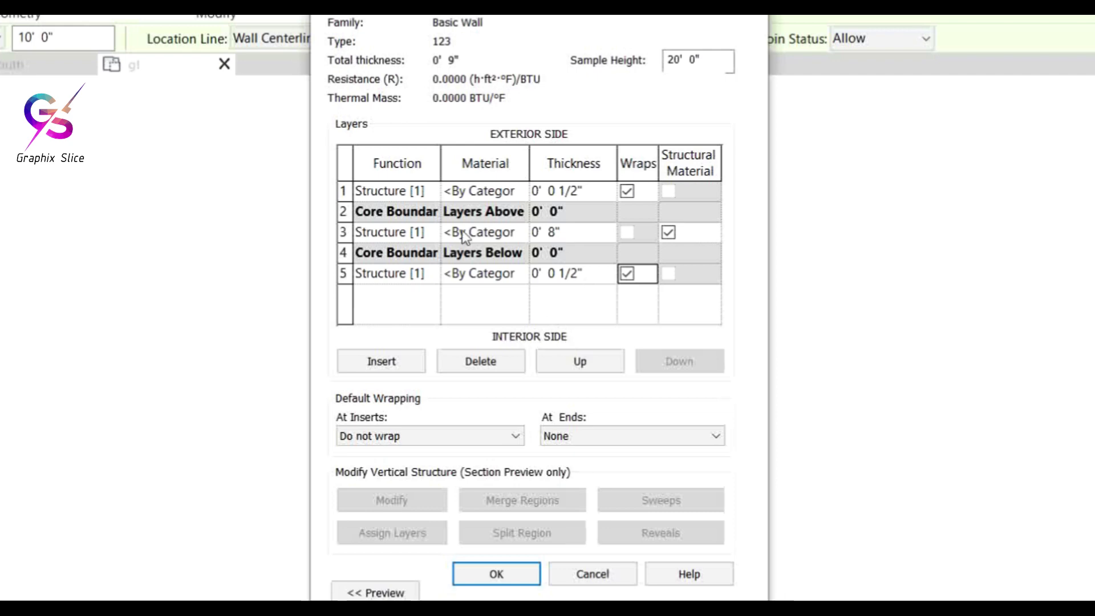
- Assign Finish 1 [4] to the exterior layer and Finish 2 [5] to the interior layer, and review the available layer functions
left_click(429, 190)
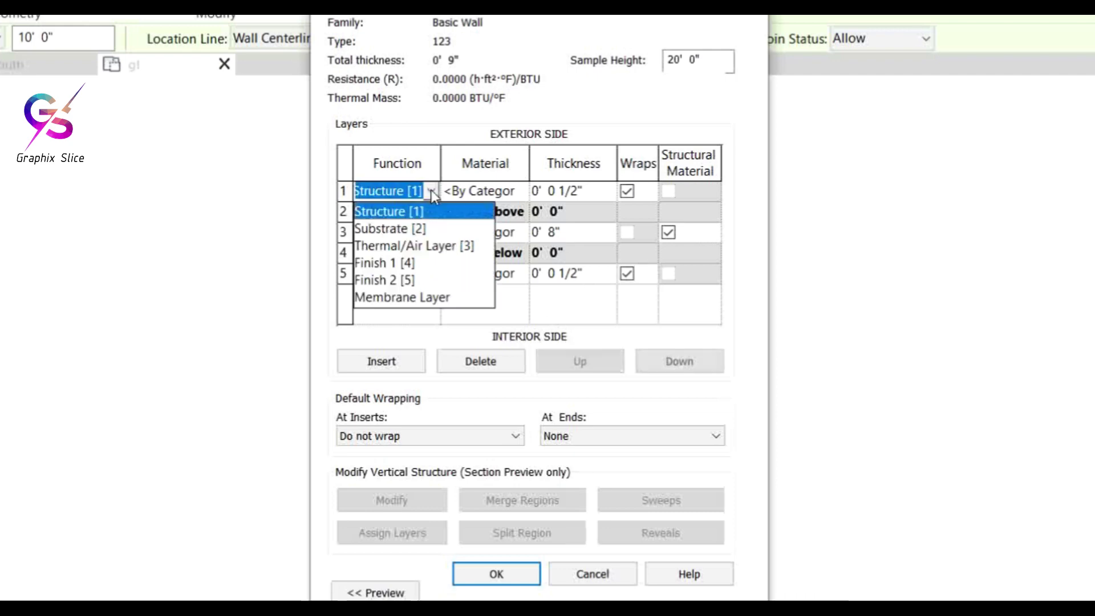
left_click(405, 262)
left_click(435, 274)
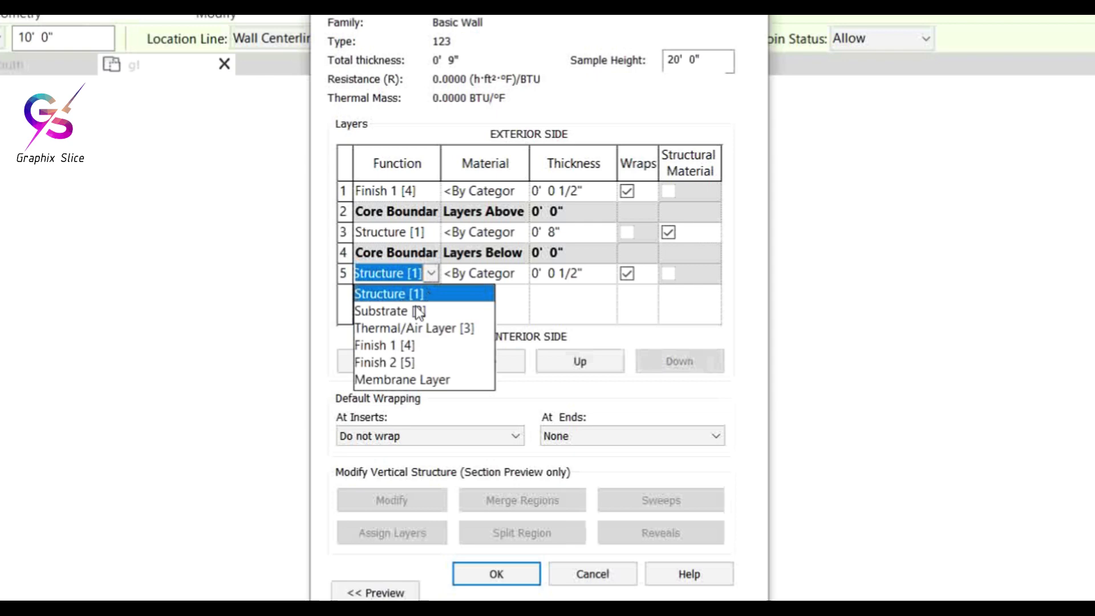
left_click(393, 363)
left_click(434, 191)
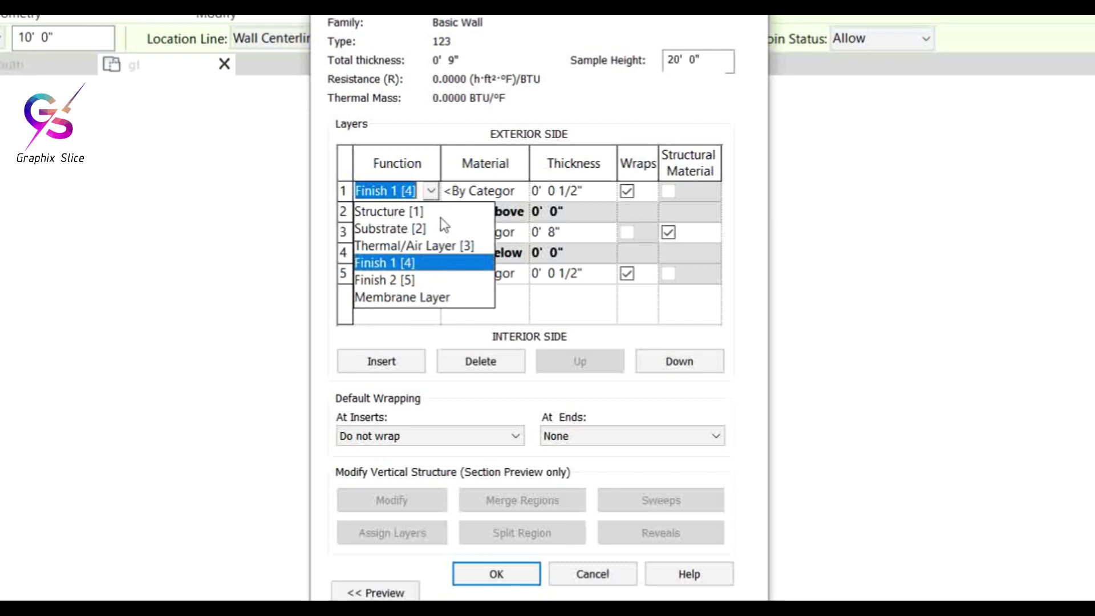
left_click(431, 191)
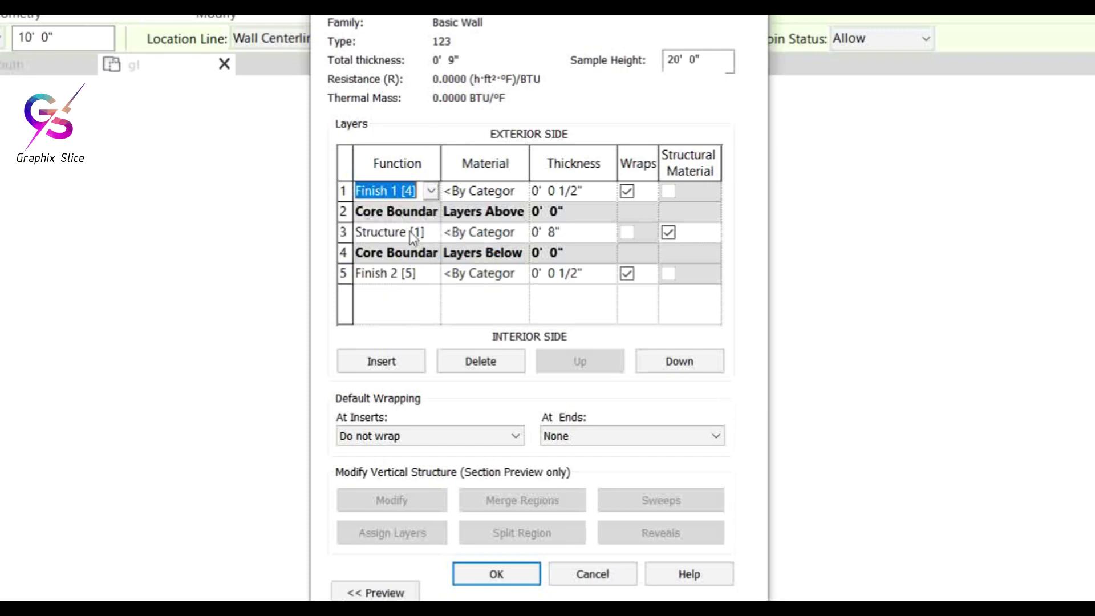
left_click(431, 191)
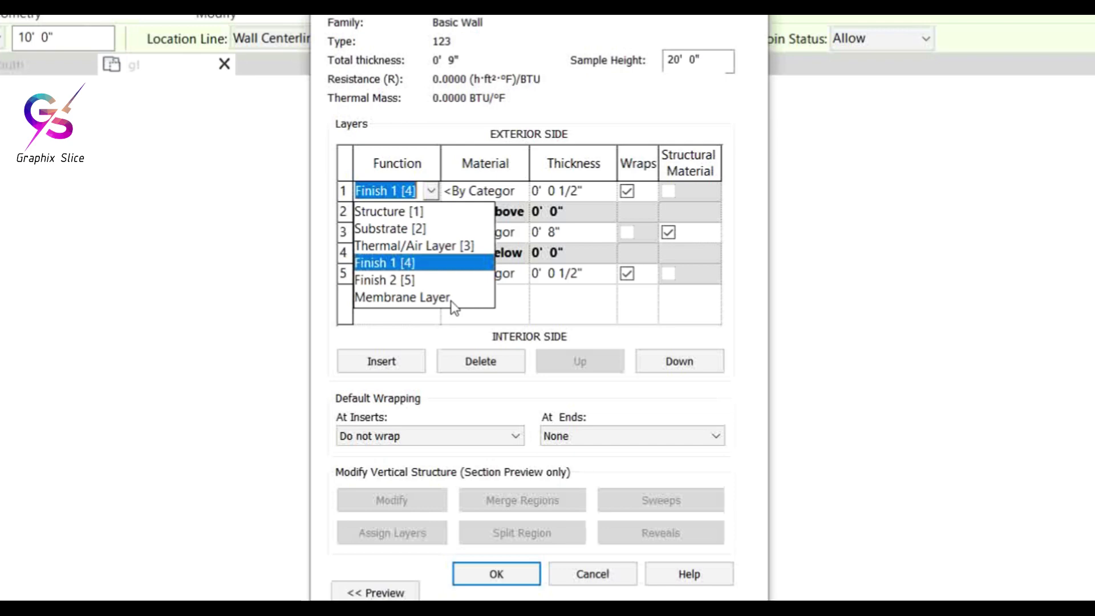
key("Escape")
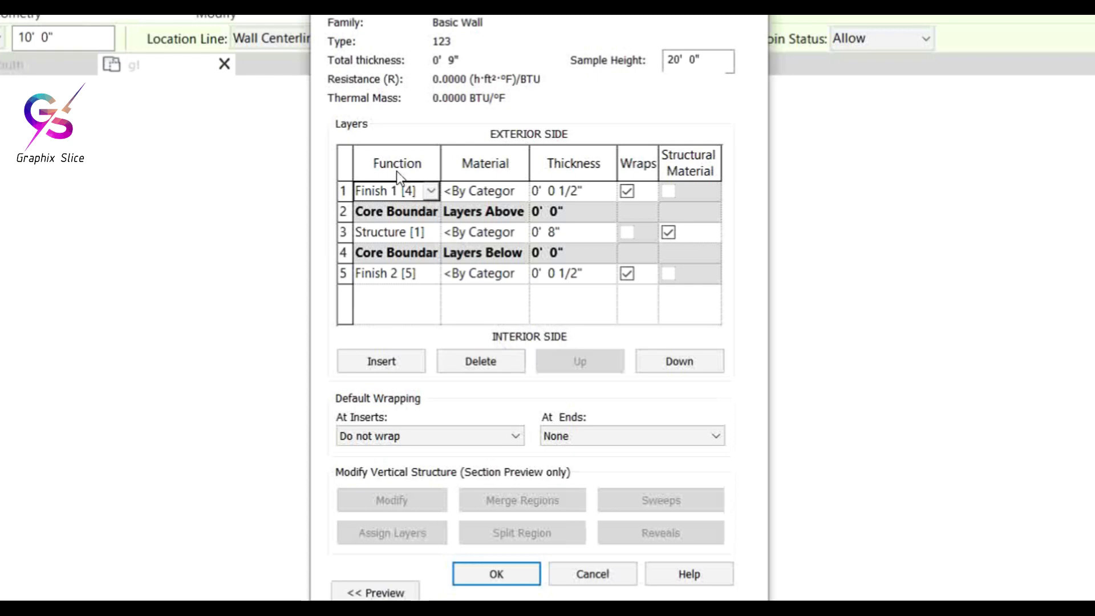
- Assign the Brick, Common material to the exterior Finish 1 [4] layer of wall type 123
left_click(520, 193)
left_click(522, 191)
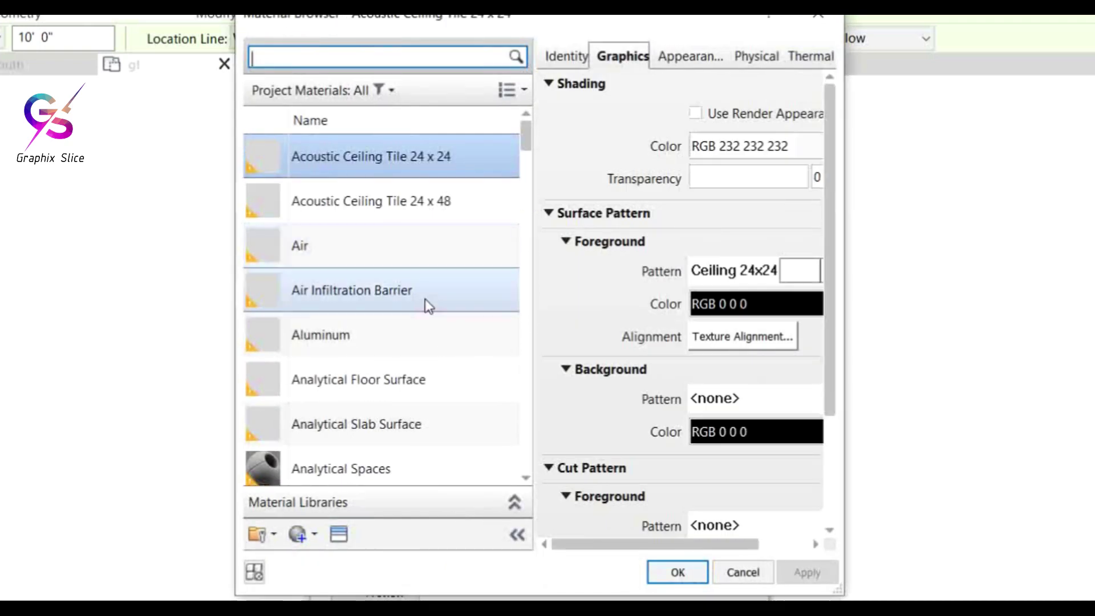
type("br")
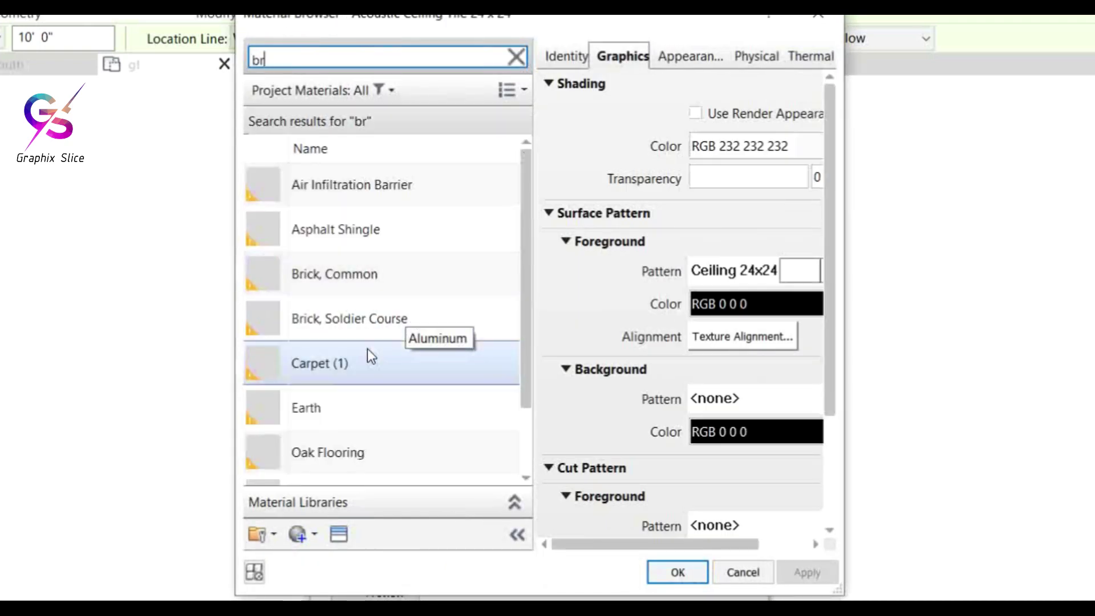
scroll(365, 360, "down", 2)
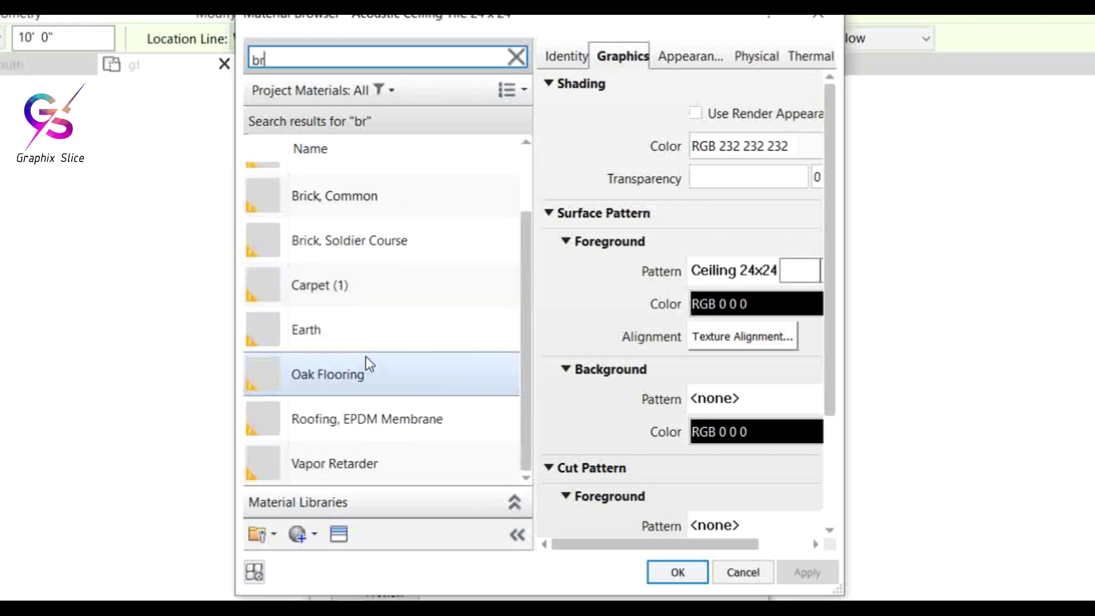
left_click(355, 203)
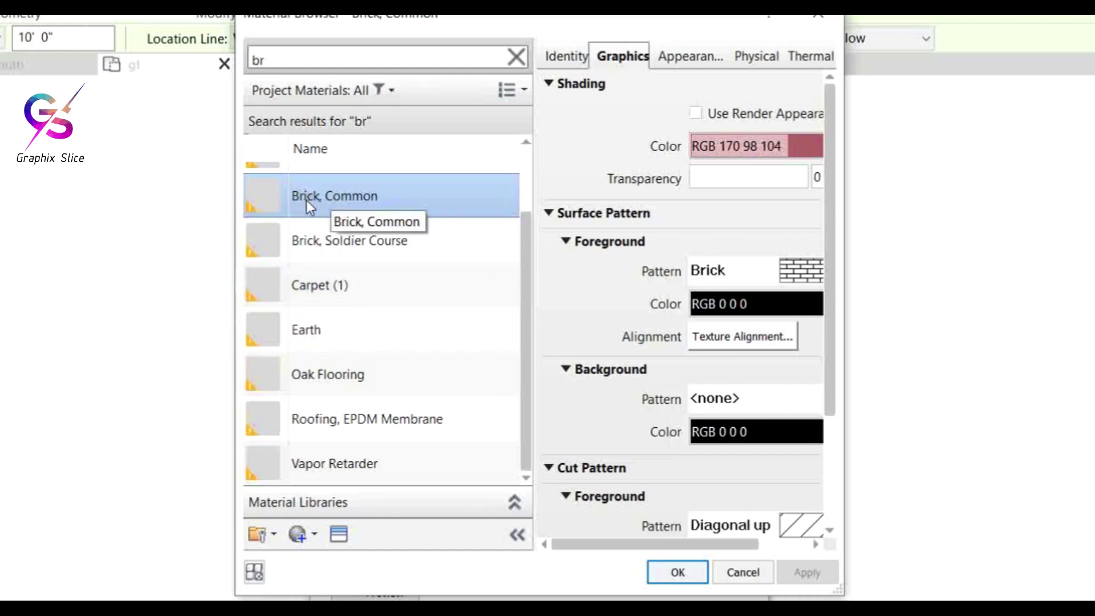
left_click(668, 572)
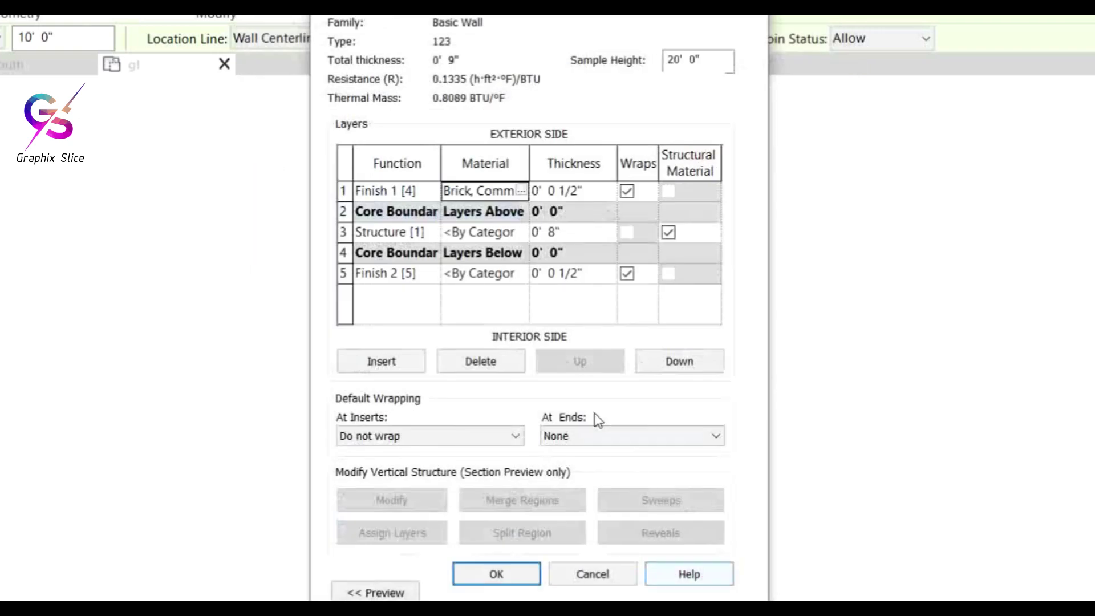
- Assign the Concrete, Precast material to the interior Finish 2 [5] layer and accept the wall type changes
left_click(523, 276)
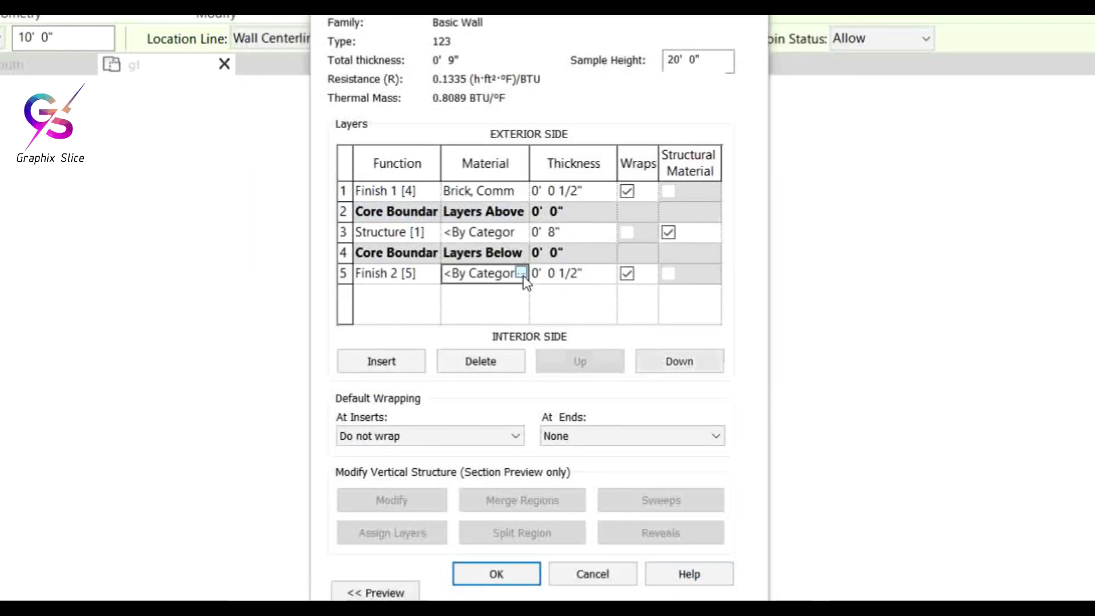
left_click(522, 276)
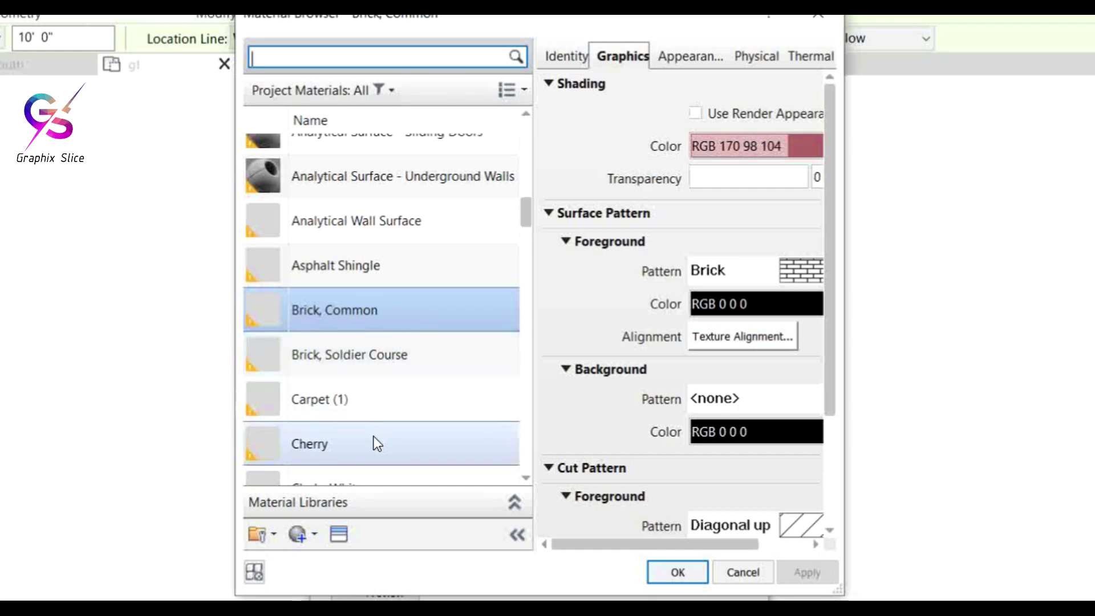
type("c")
scroll(386, 393, "down", 10)
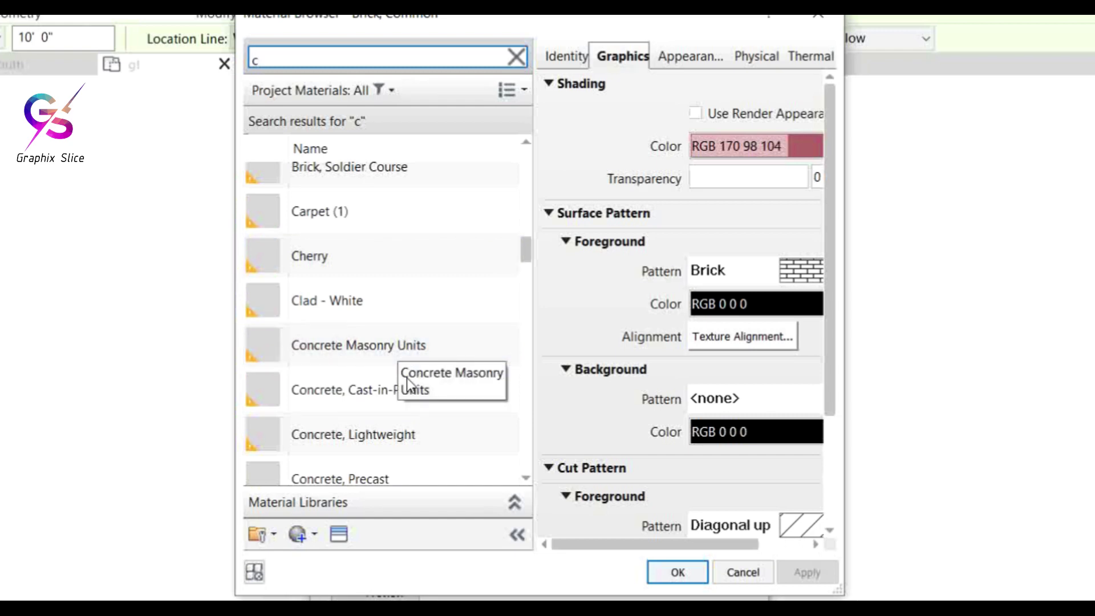
scroll(414, 422, "down", 1)
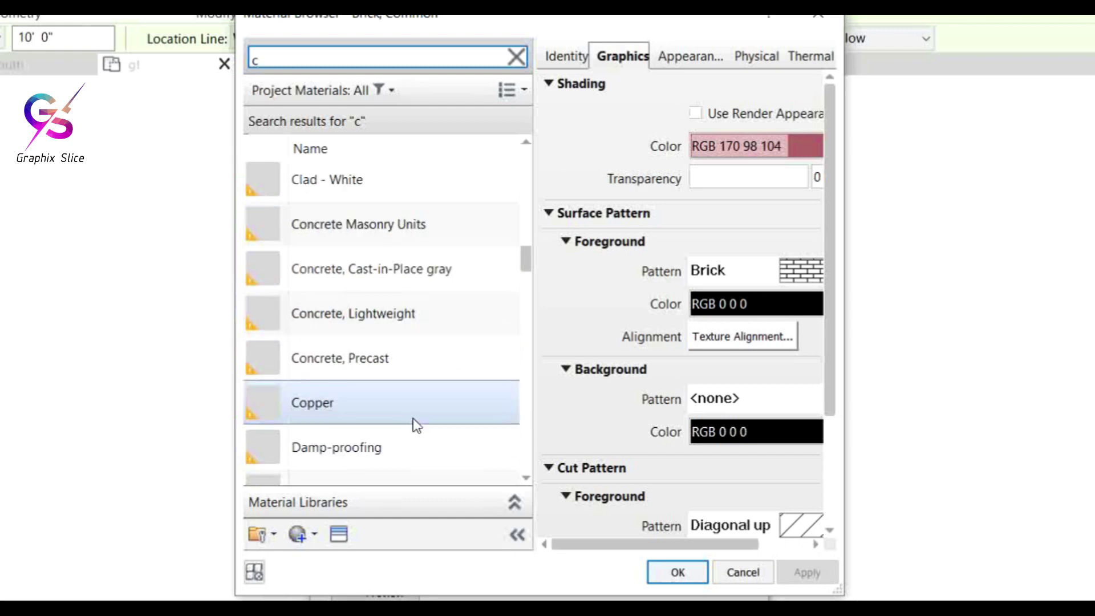
left_click(409, 365)
left_click(678, 572)
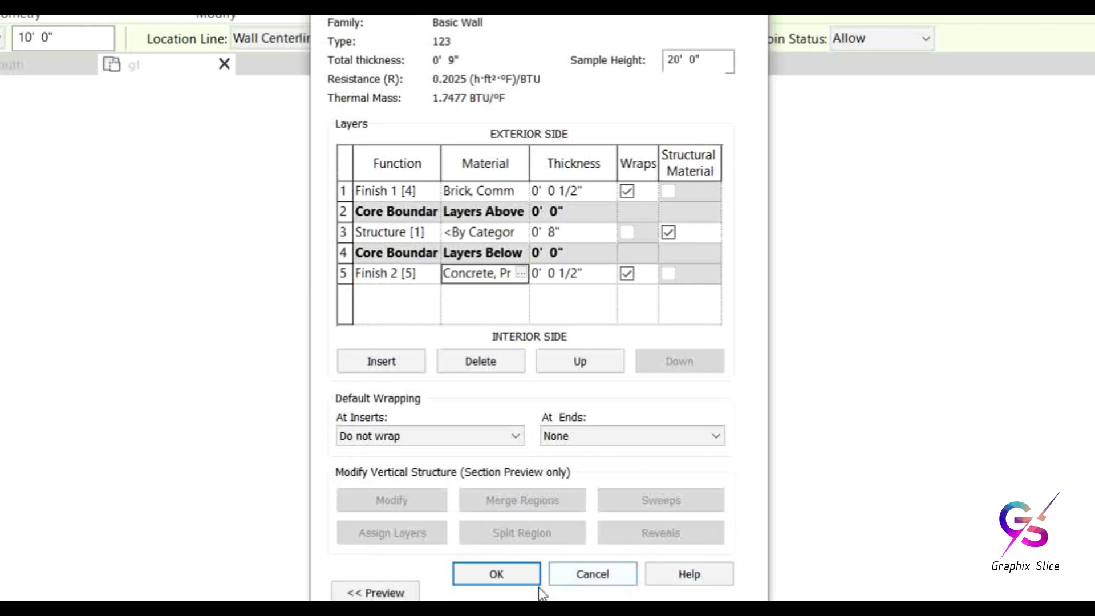
left_click(499, 579)
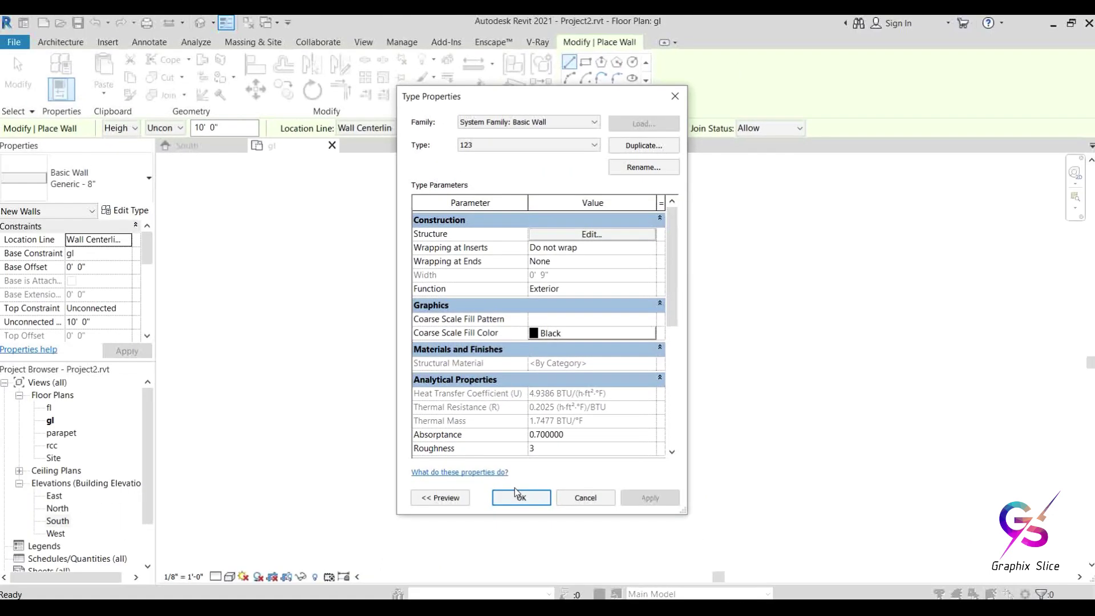
left_click(516, 498)
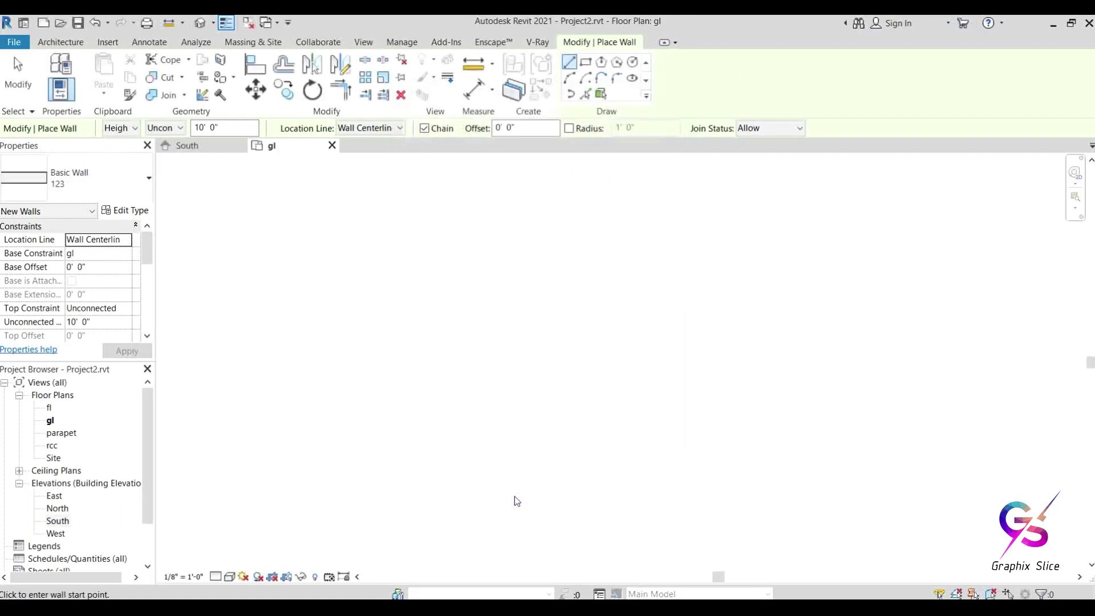
- Draw a horizontal wall of type 123 about 7' 4" long in the gl plan
left_click(409, 335)
scroll(457, 334, "up", 4)
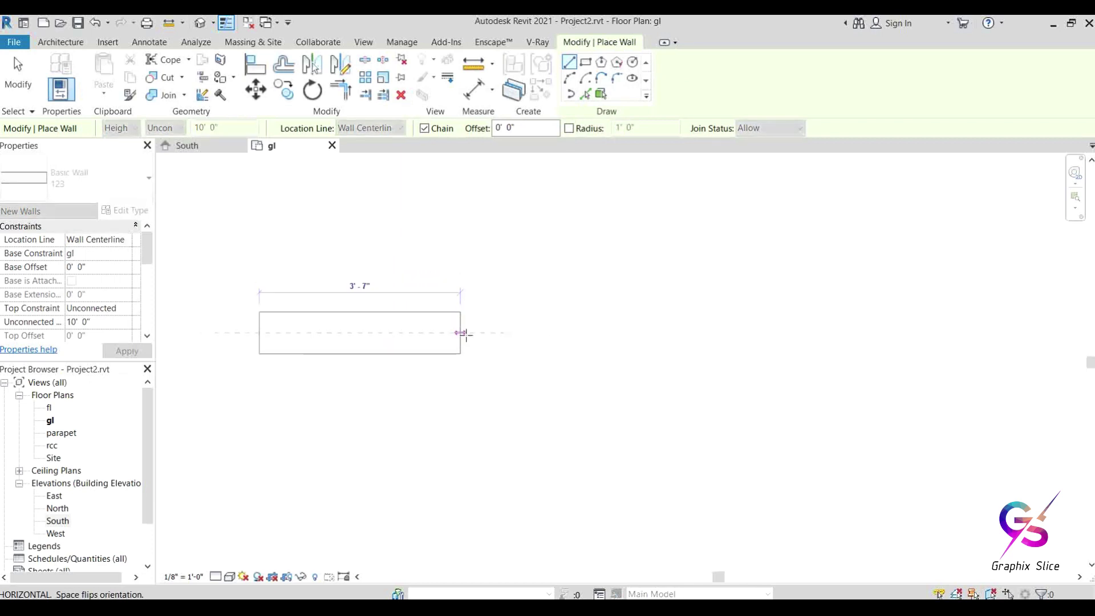
left_click(672, 336)
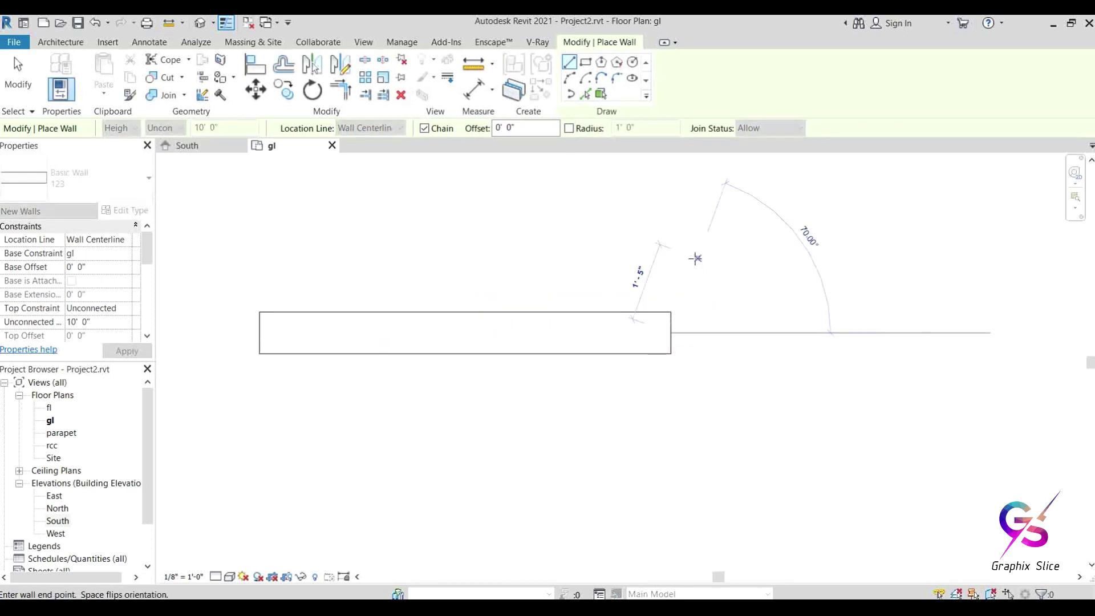
right_click(710, 267)
left_click(713, 266)
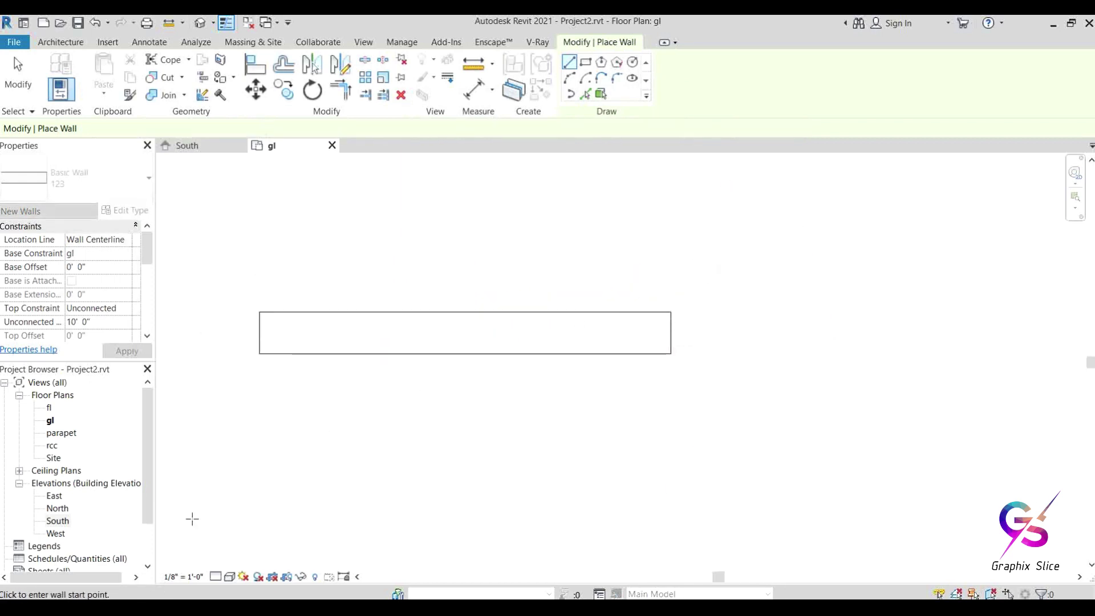
- Set the gl plan's detail level to Fine, inspect the wall's layers up close, and end wall placement
left_click(216, 577)
left_click(229, 563)
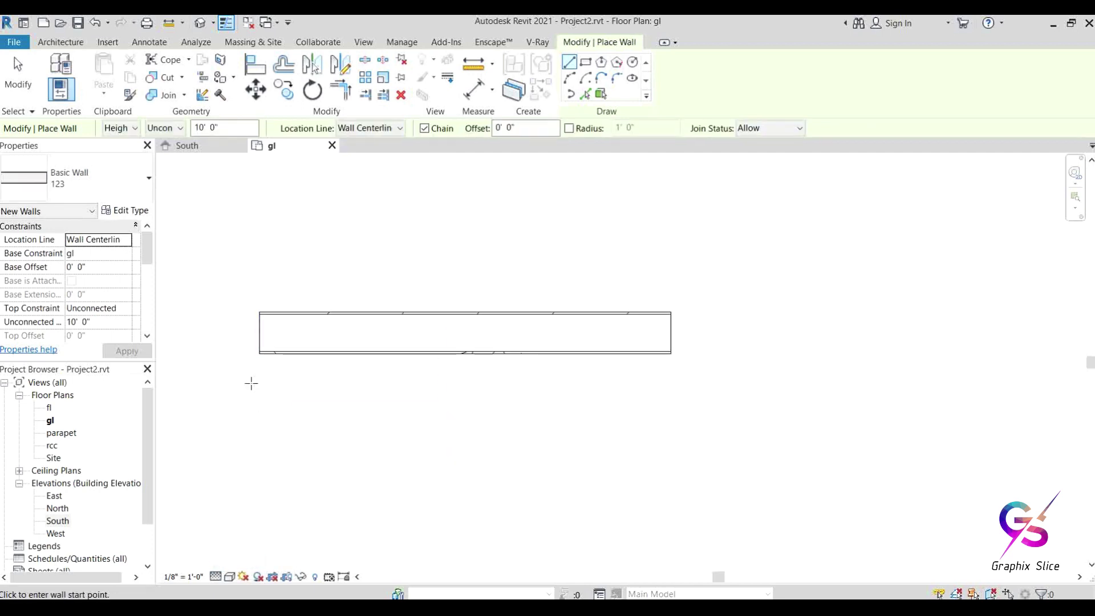
scroll(244, 315, "up", 5)
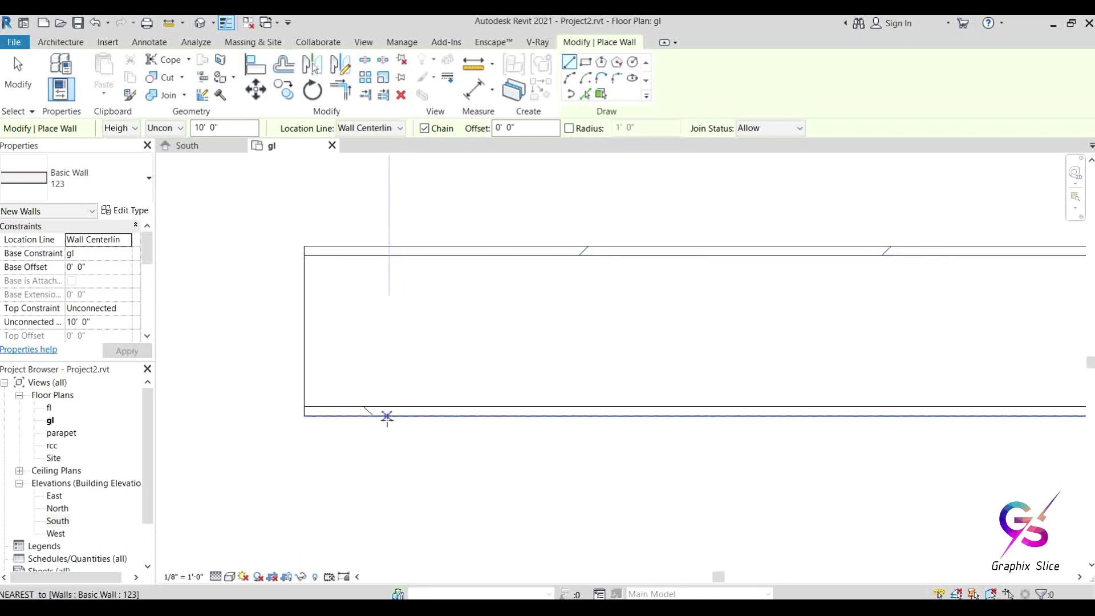
scroll(387, 416, "down", 5)
right_click(462, 276)
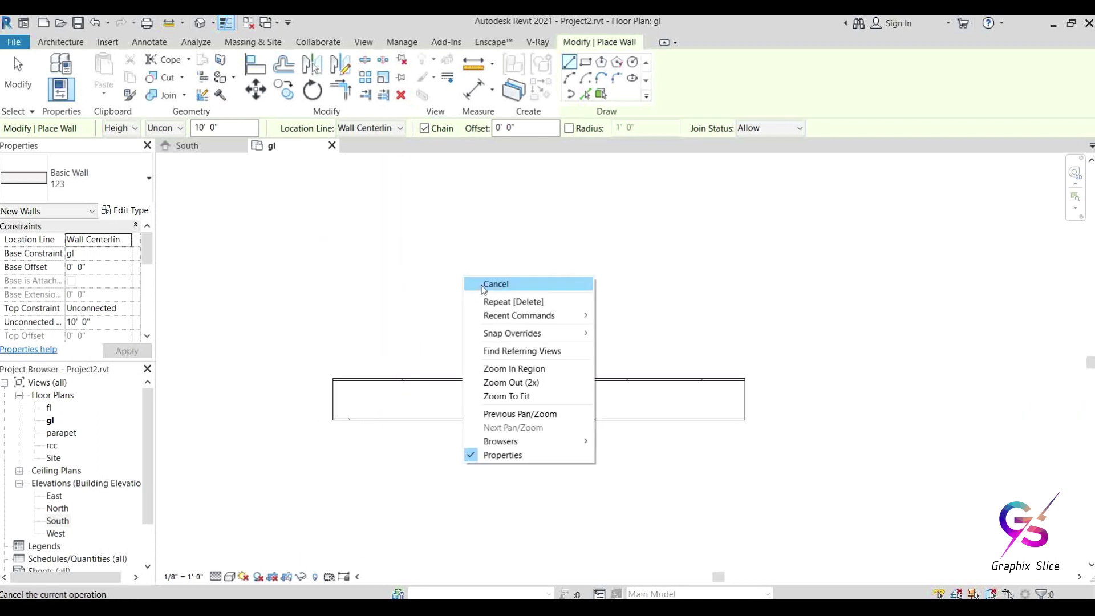
left_click(479, 283)
right_click(431, 288)
left_click(500, 296)
- Flip the placed wall's orientation to swap its exterior and interior sides, and flip it back
left_click(555, 408)
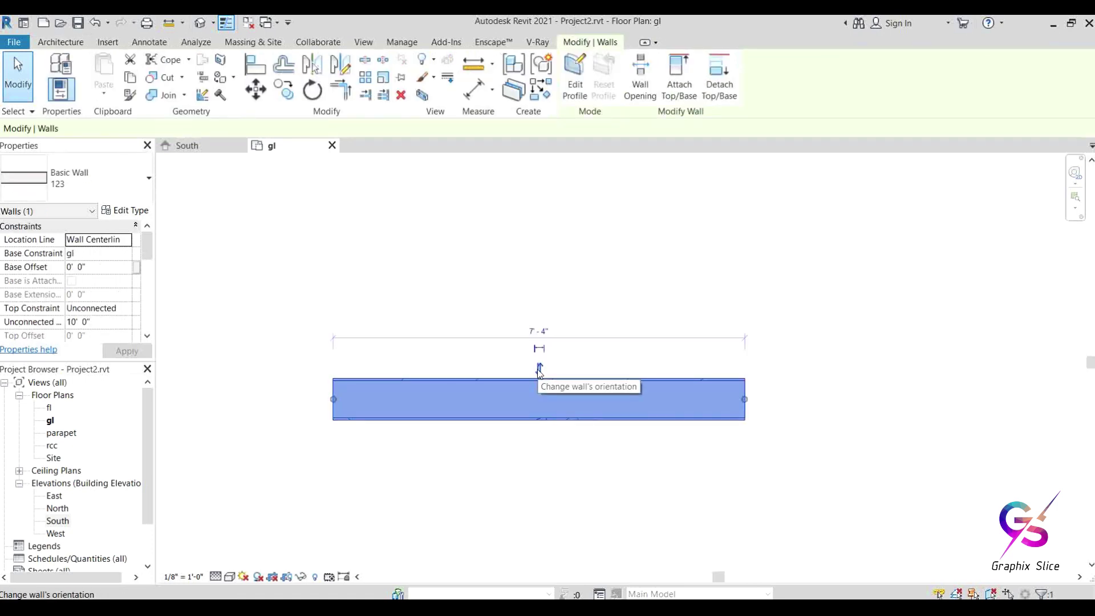
left_click(540, 369)
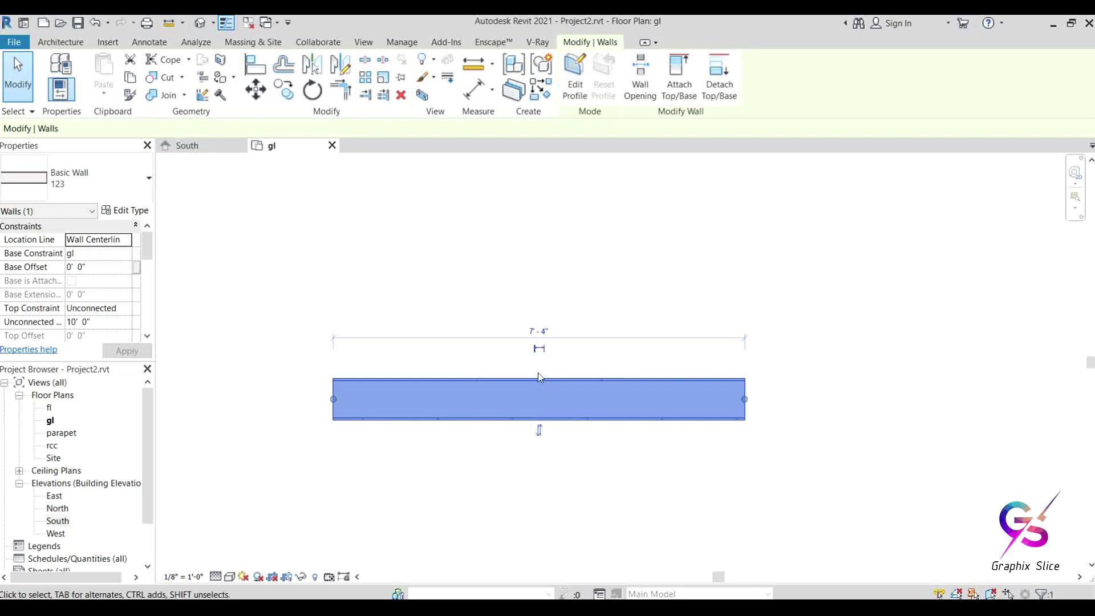
left_click(539, 429)
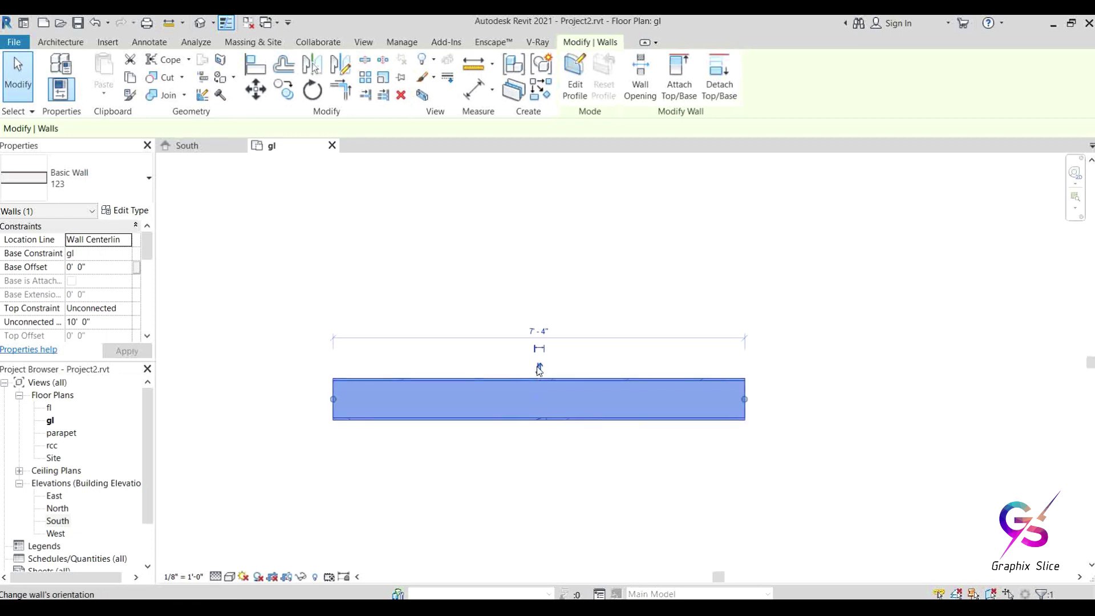
left_click(515, 281)
scroll(385, 320, "down", 1)
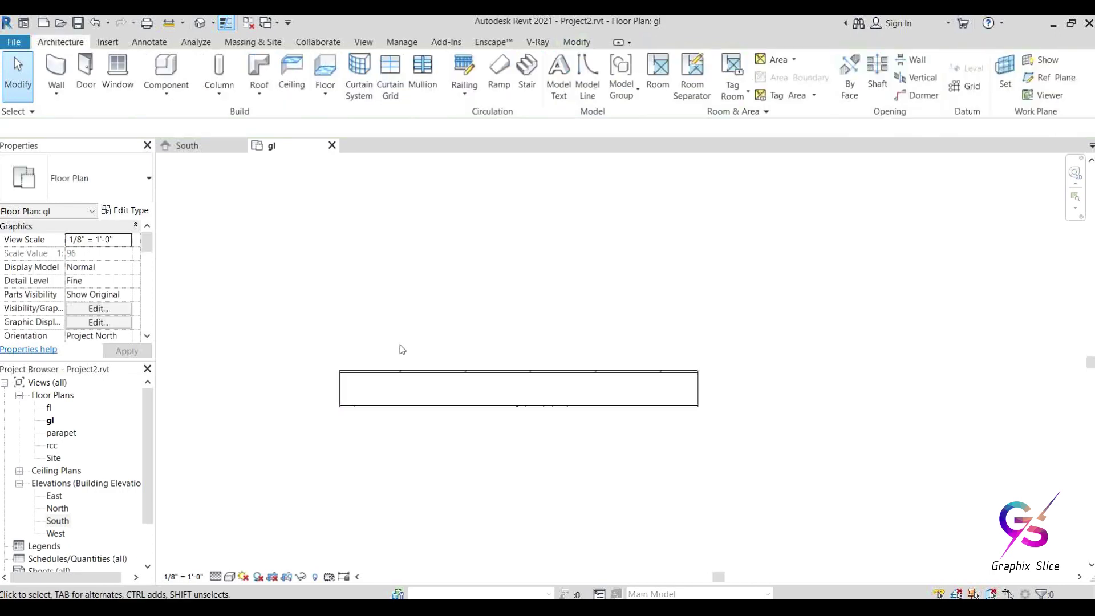
left_click(56, 67)
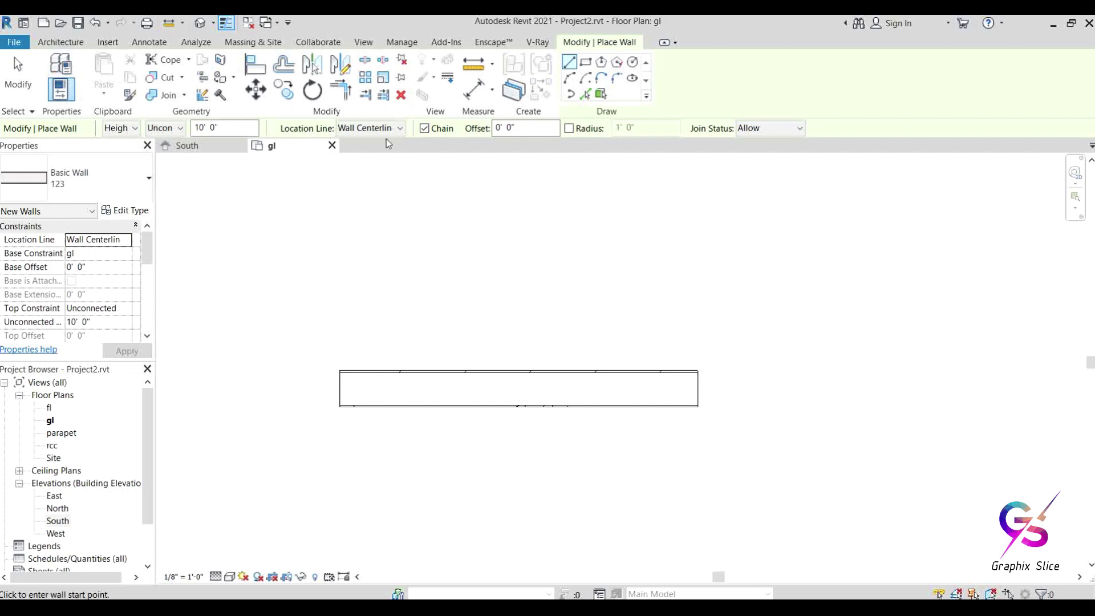
right_click(376, 233)
left_click(398, 245)
left_click(403, 42)
- Draw a long horizontal detail line in Thin Lines style below the wall and end the line command
left_click(159, 46)
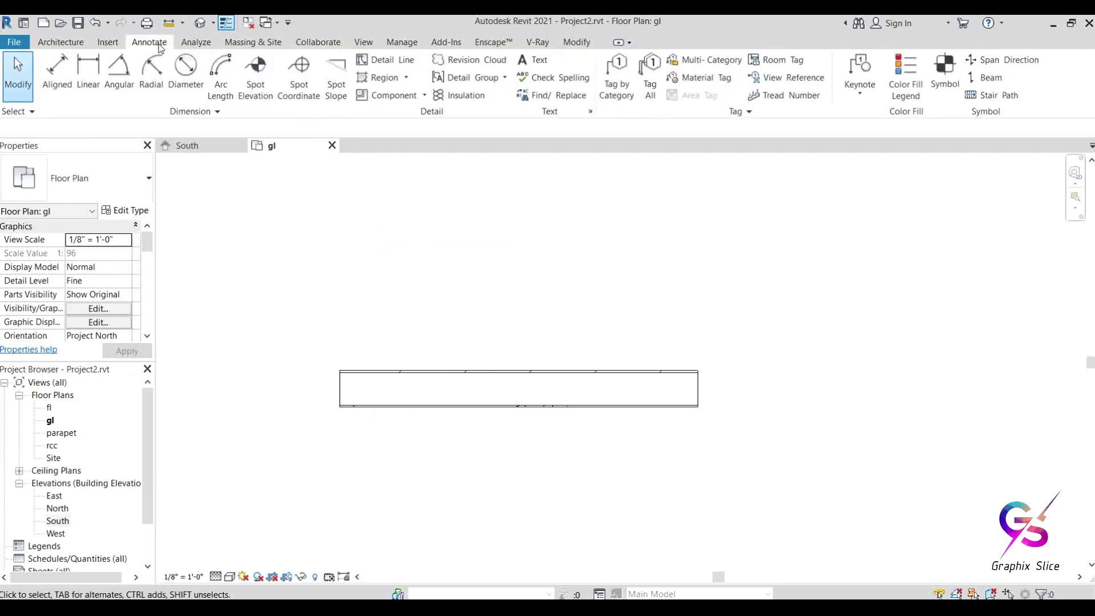
left_click(387, 60)
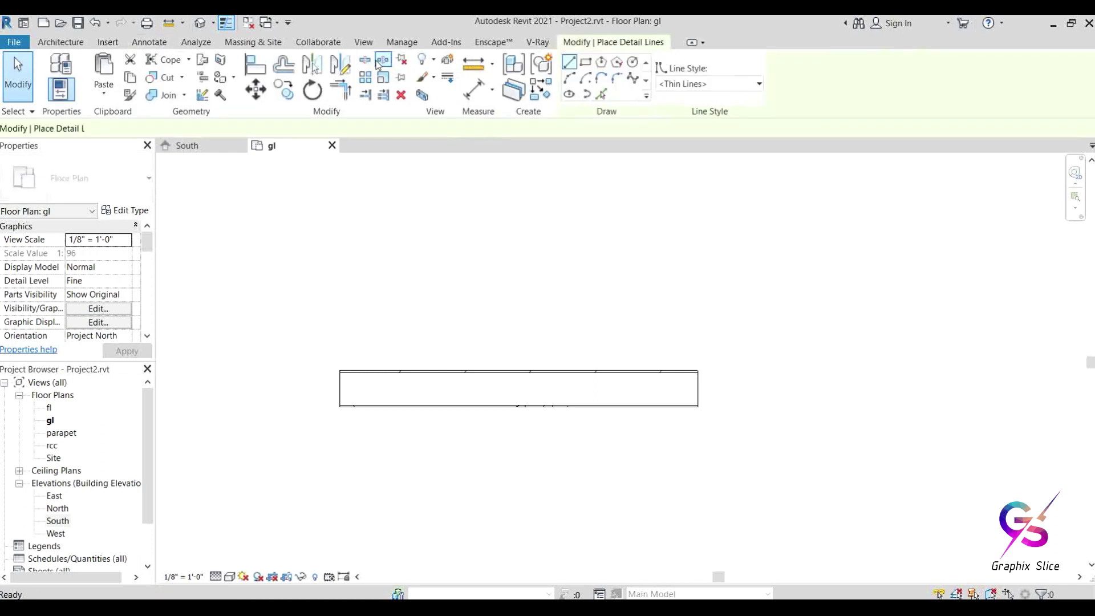
scroll(303, 190, "down", 4)
middle_click_drag(384, 324, 395, 296)
left_click(310, 365)
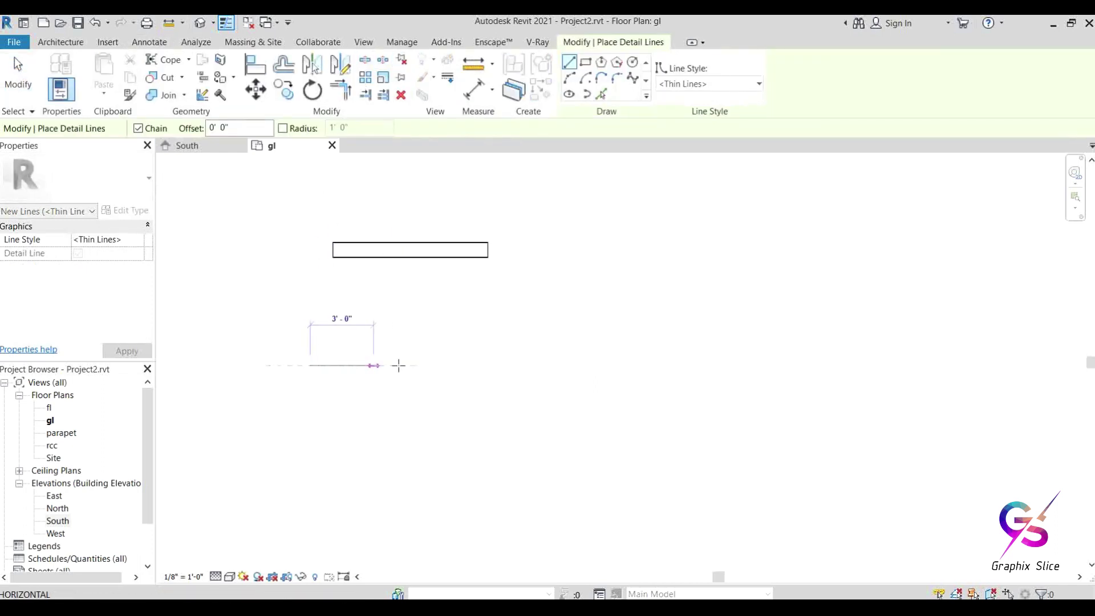
left_click(690, 365)
right_click(661, 262)
left_click(678, 272)
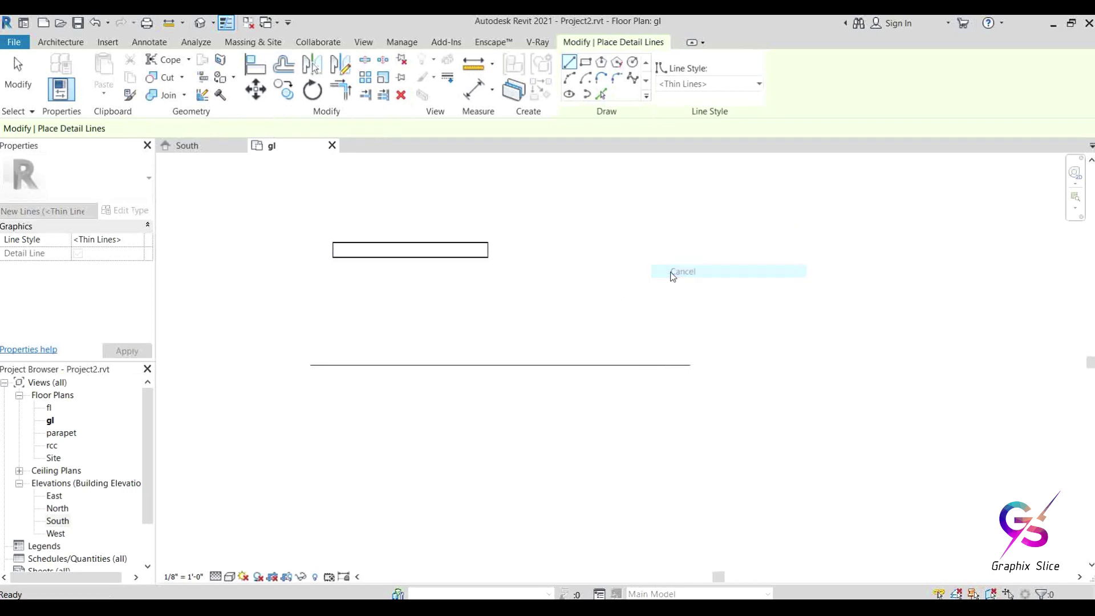
right_click(677, 274)
left_click(697, 283)
- Place a type 123 wall about 3' 0" long from the detail line's start along it, using Wall Centerline as location line
left_click(74, 44)
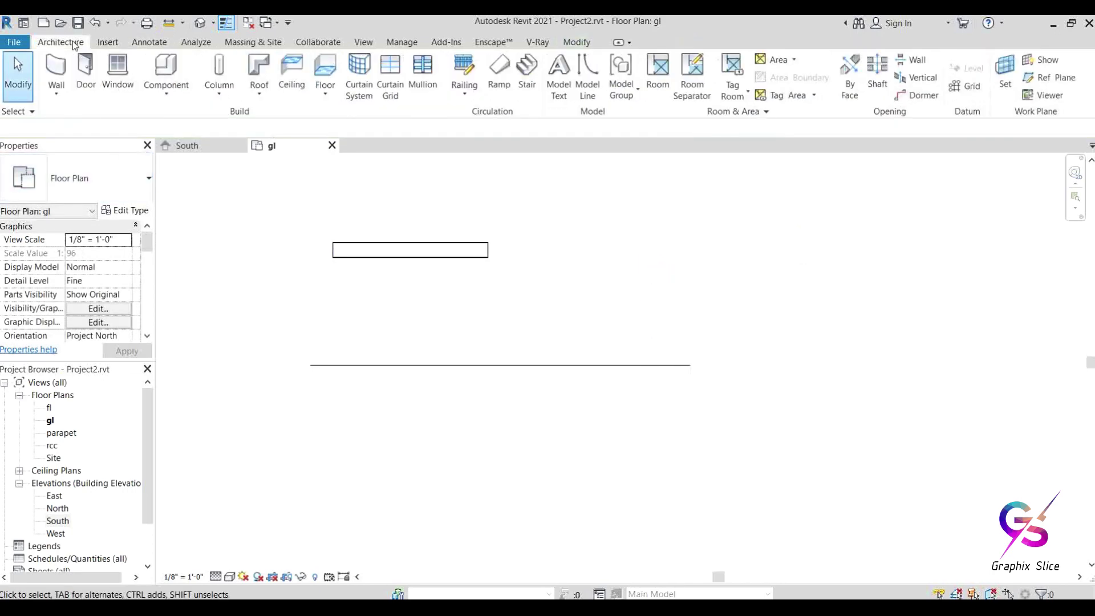
left_click(52, 66)
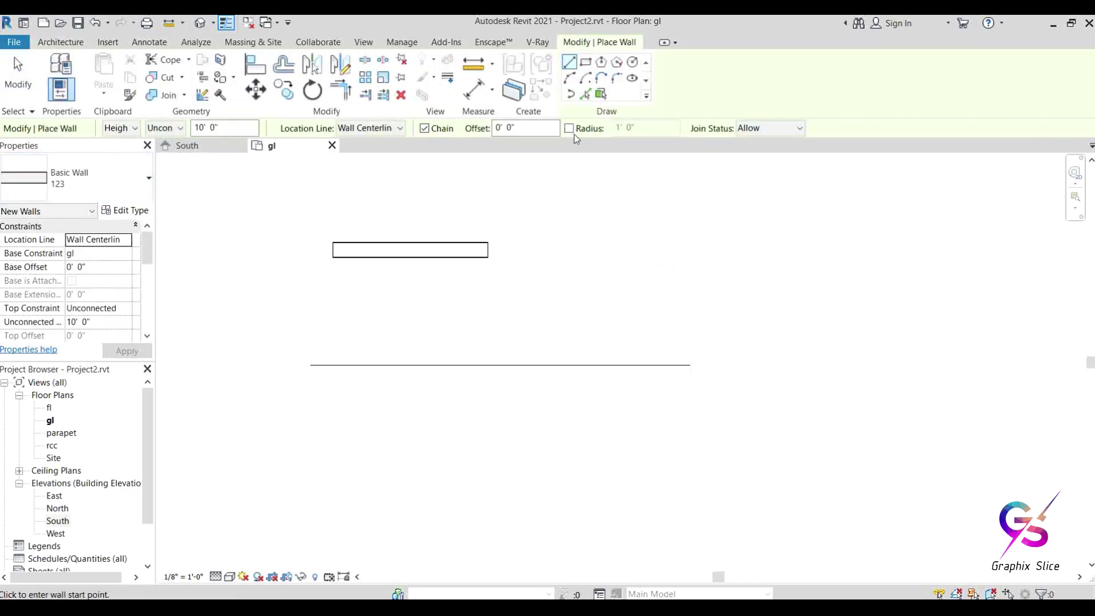
left_click(390, 130)
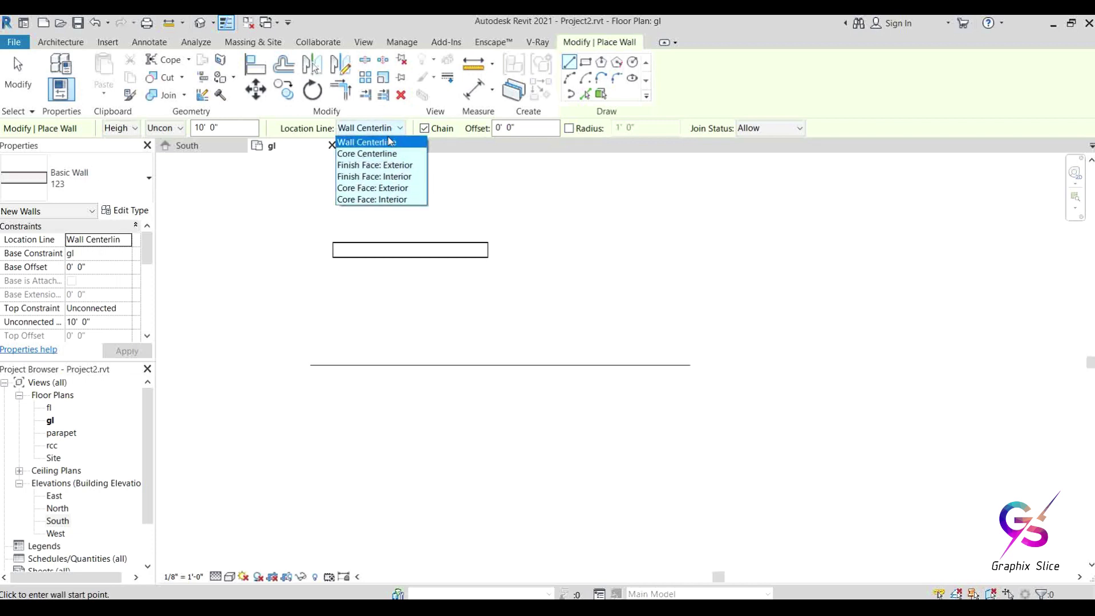
left_click(385, 143)
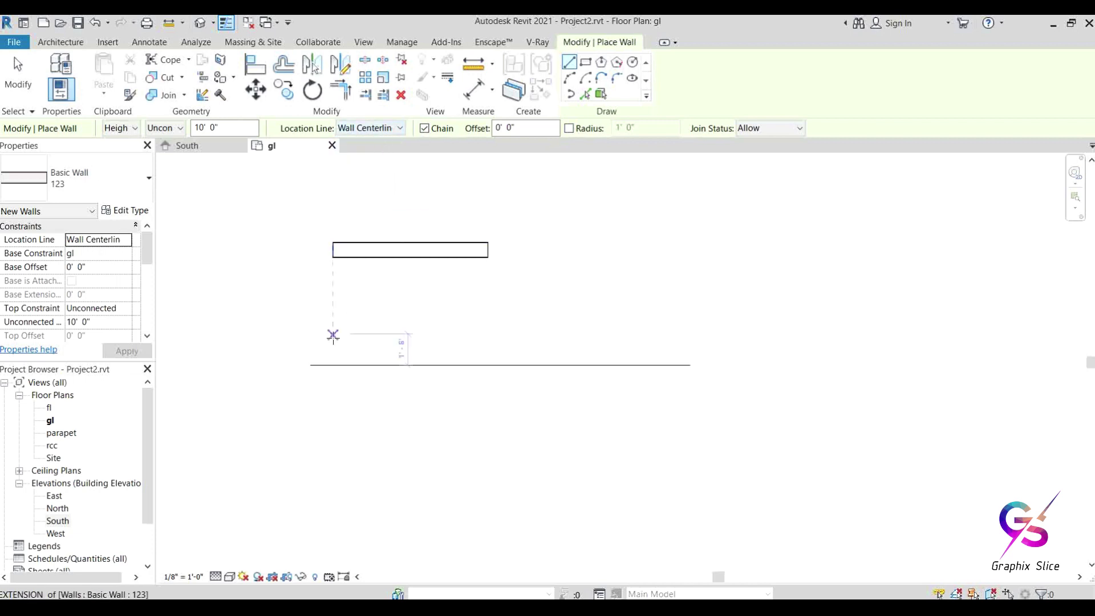
scroll(317, 368, "up", 2)
left_click(302, 361)
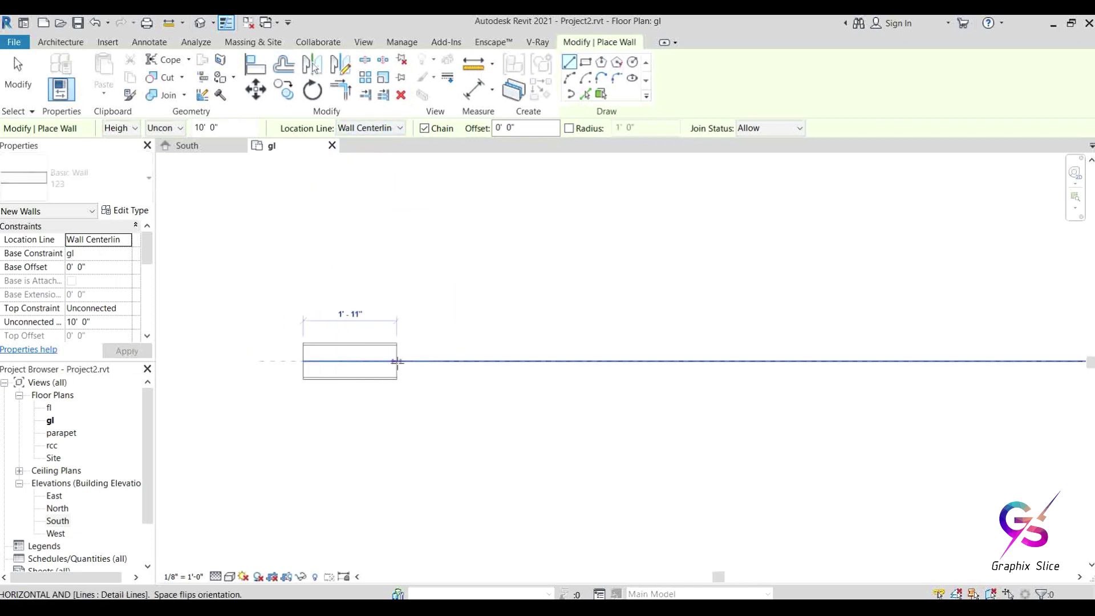
scroll(441, 362, "up", 2)
middle_click_drag(441, 363, 674, 376)
scroll(673, 376, "up", 2)
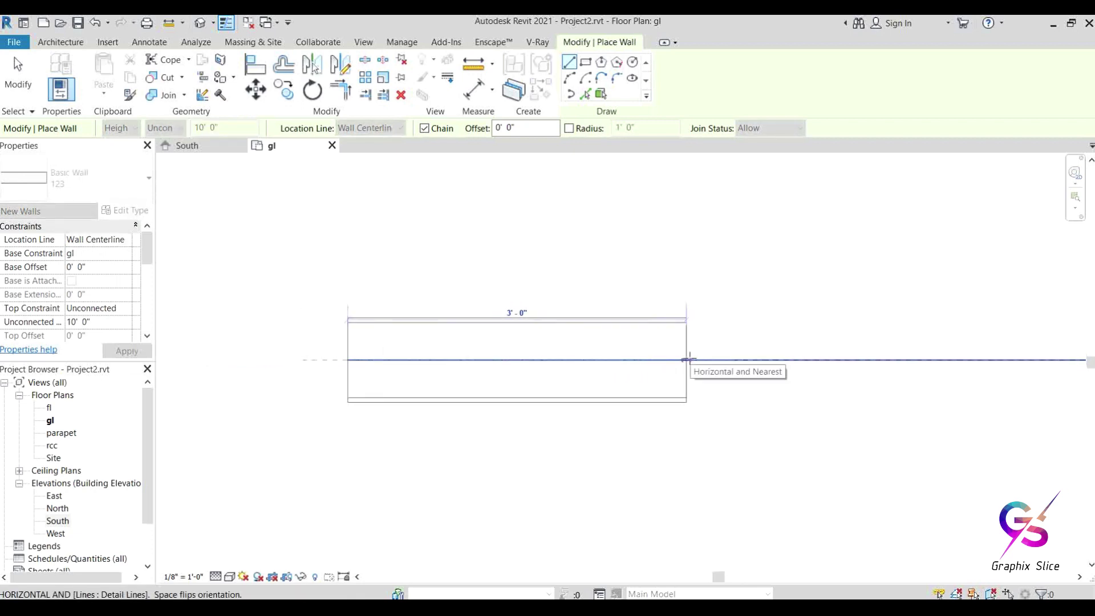
left_click(687, 360)
right_click(680, 252)
left_click(696, 260)
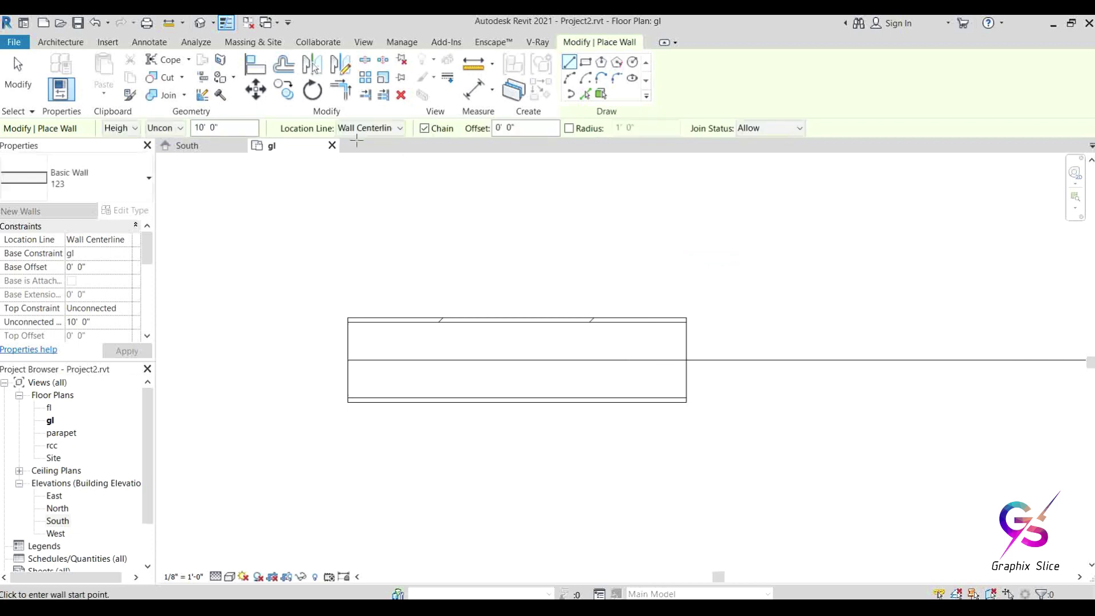
- Place a type 123 wall about 1' 10" long along the detail line, using Core Centerline as location line
left_click(353, 128)
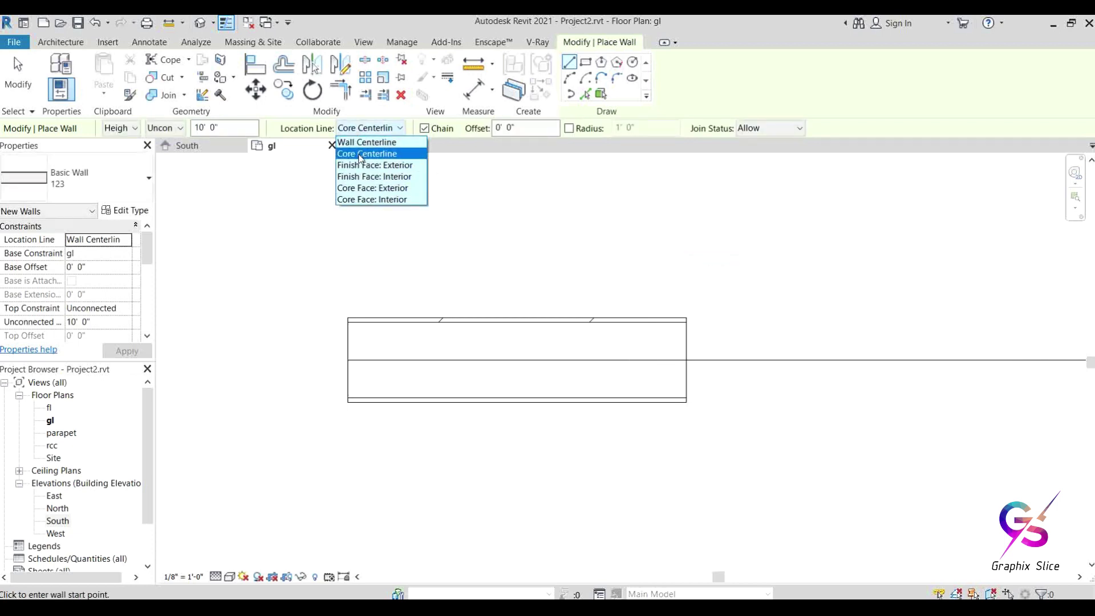
left_click(365, 154)
middle_click_drag(371, 249, 272, 247)
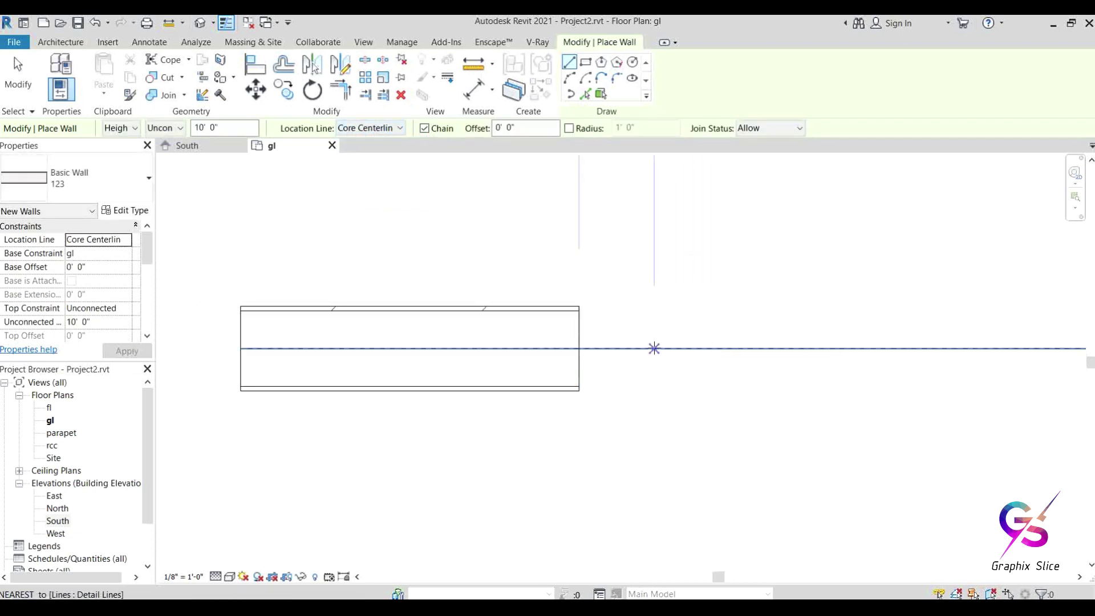
left_click(635, 349)
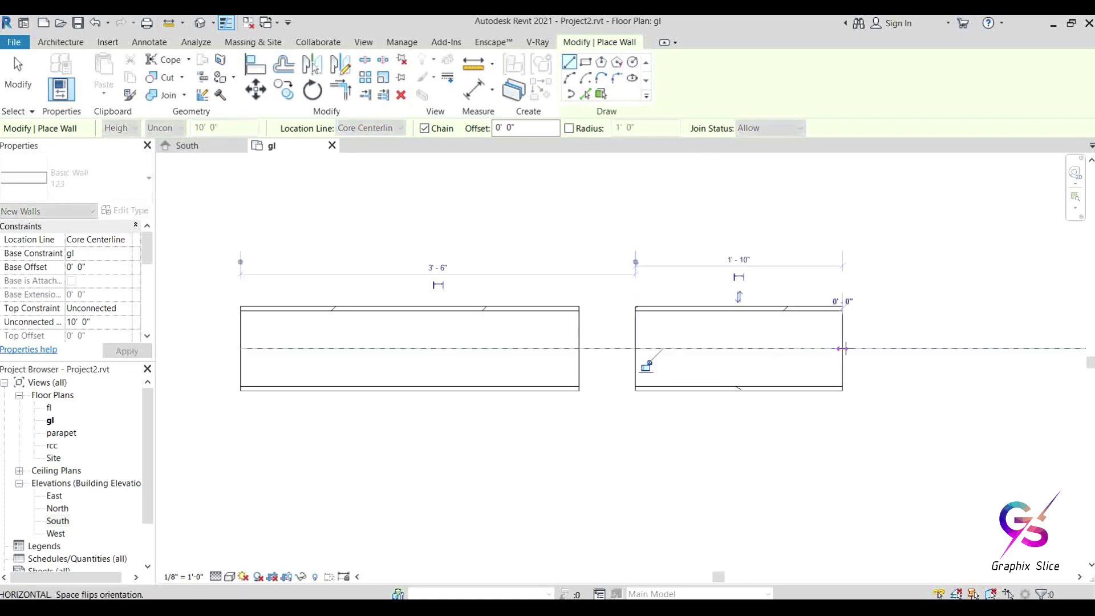
right_click(754, 207)
left_click(768, 213)
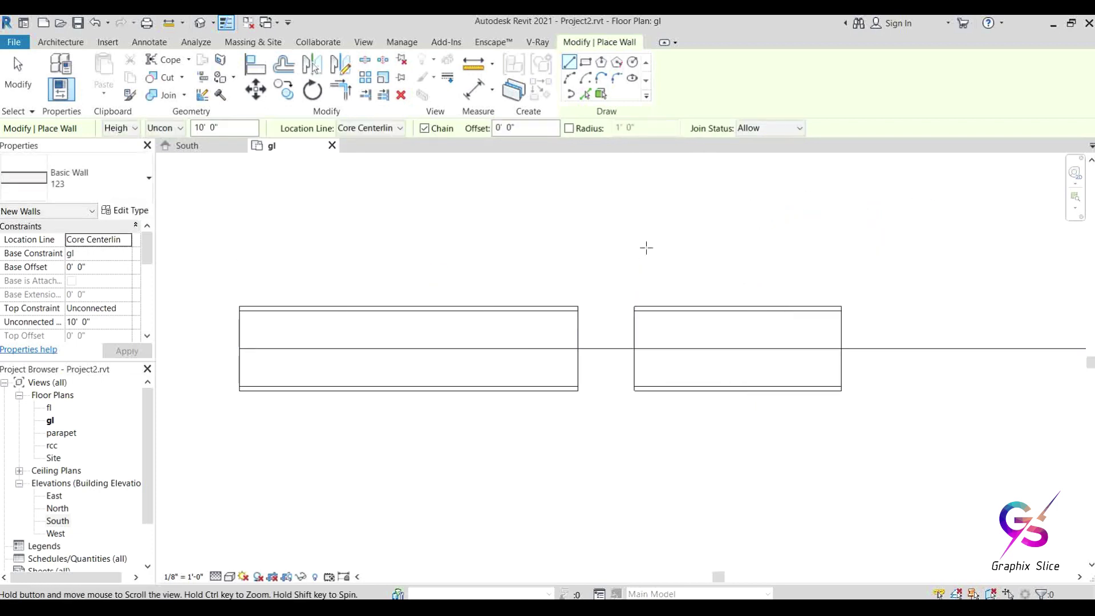
- Place a type 123 wall about 2' 0" long farther along the detail line with location line Finish Face: Exterior, and inspect its alignment
middle_click_drag(647, 248, 548, 254)
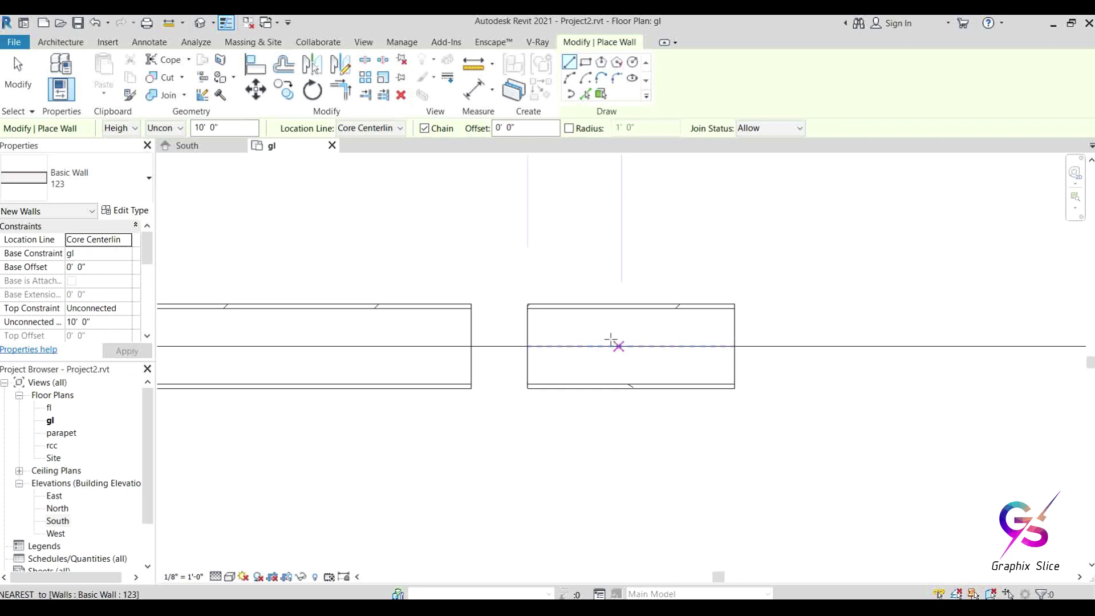
left_click(371, 134)
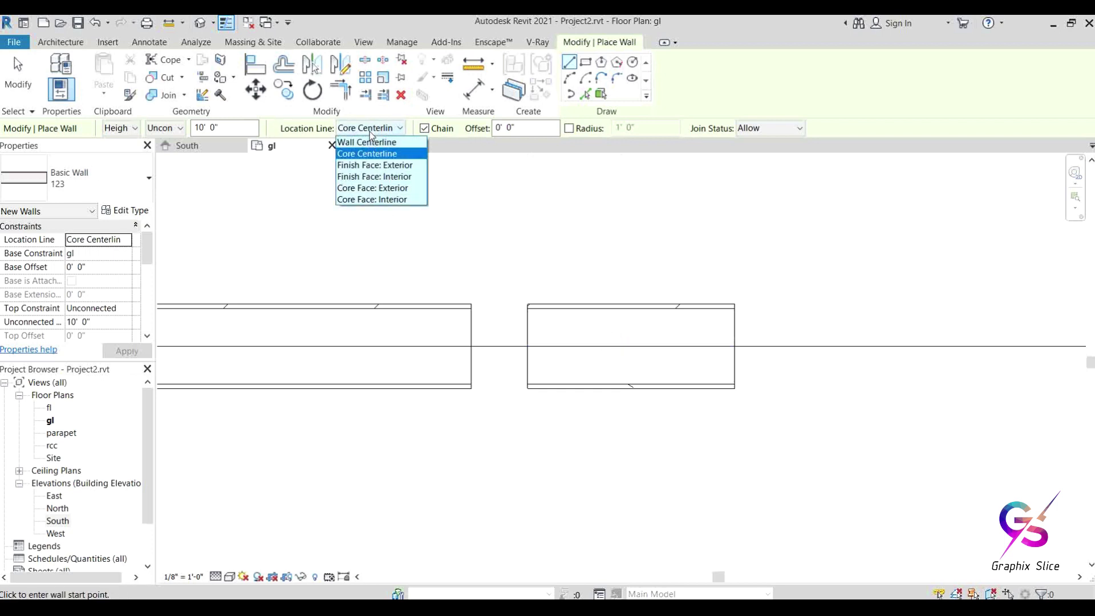
left_click(376, 166)
middle_click_drag(562, 325, 335, 313)
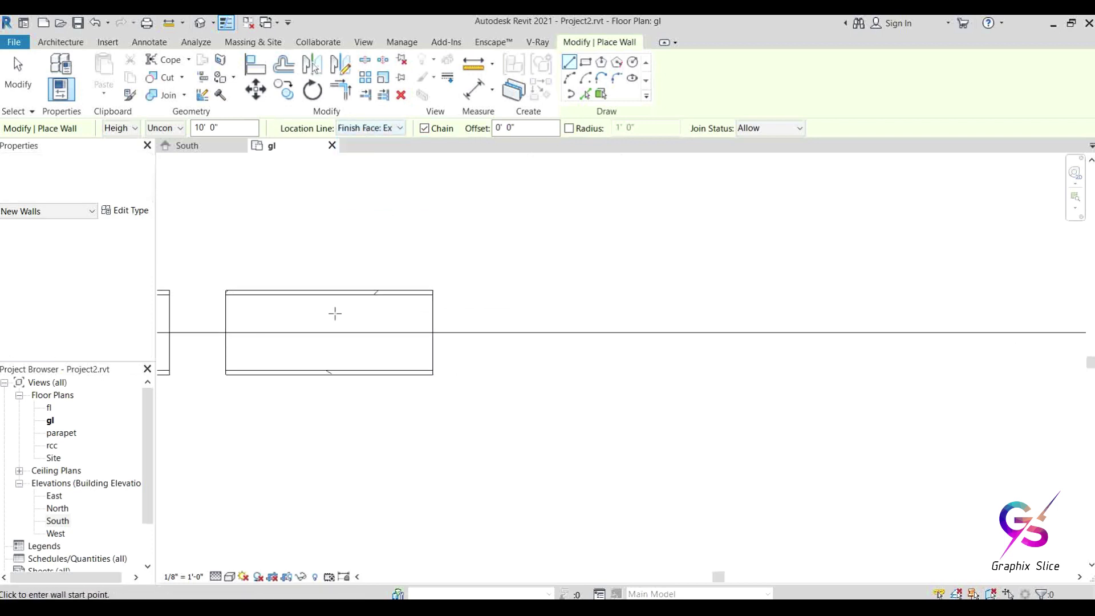
left_click(536, 332)
left_click(762, 332)
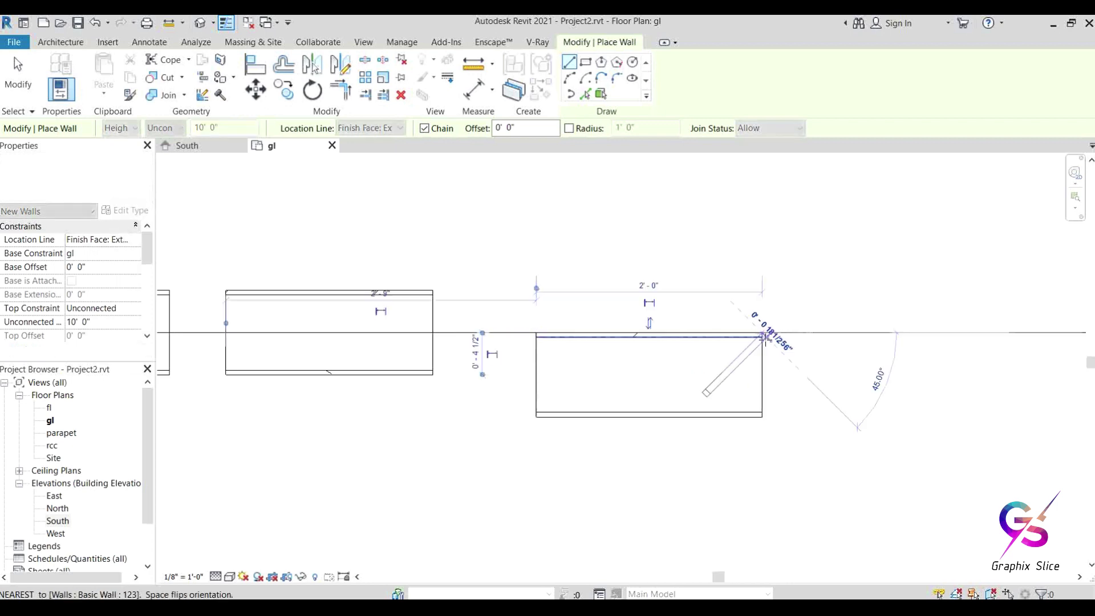
right_click(764, 240)
left_click(787, 251)
scroll(568, 359, "up", 5)
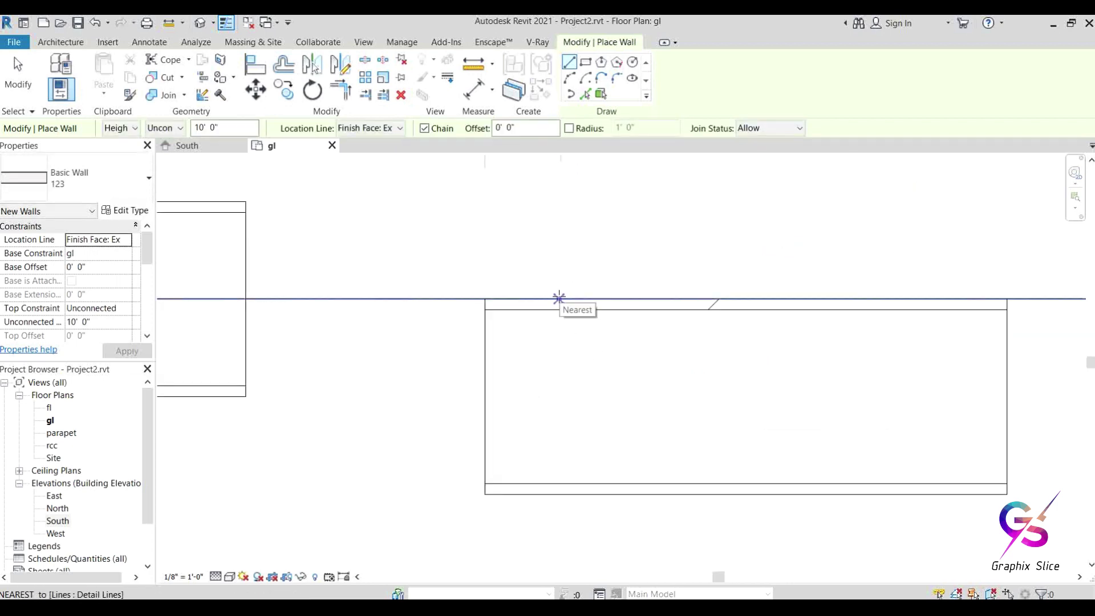
scroll(559, 298, "up", 1)
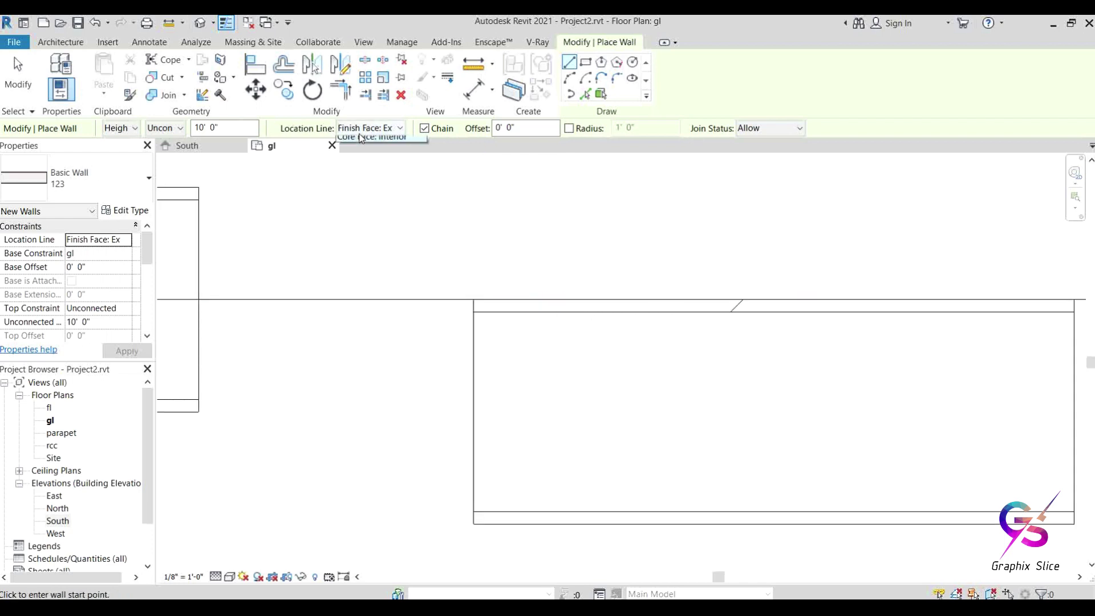
- Place another type 123 wall along the detail line with location line Finish Face: Interior, and inspect its alignment
left_click(370, 176)
scroll(257, 246, "down", 3)
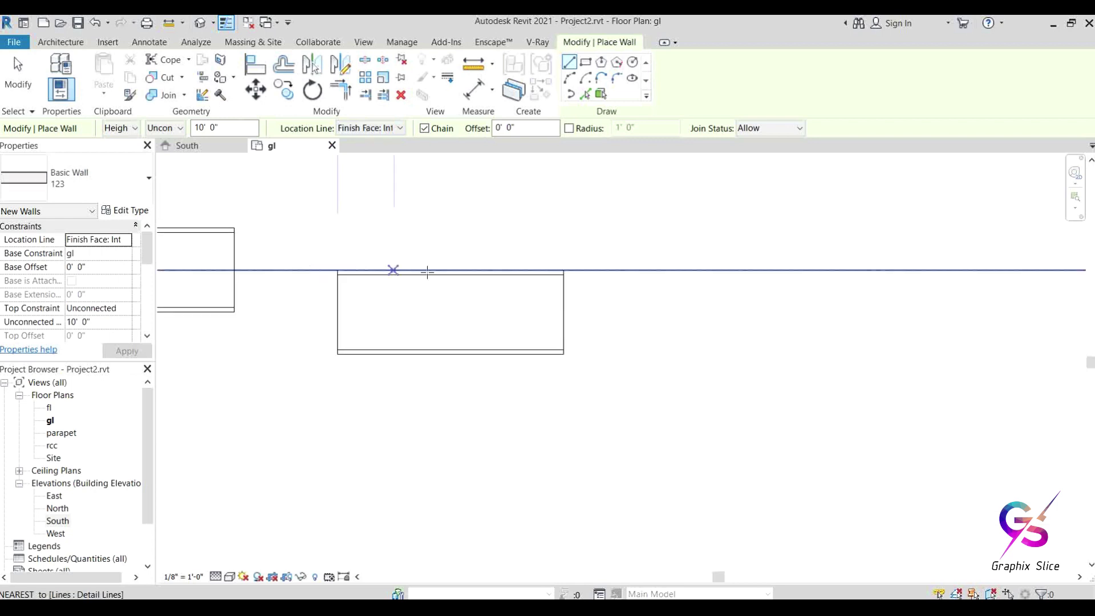
middle_click_drag(556, 296, 254, 330)
left_click(325, 297)
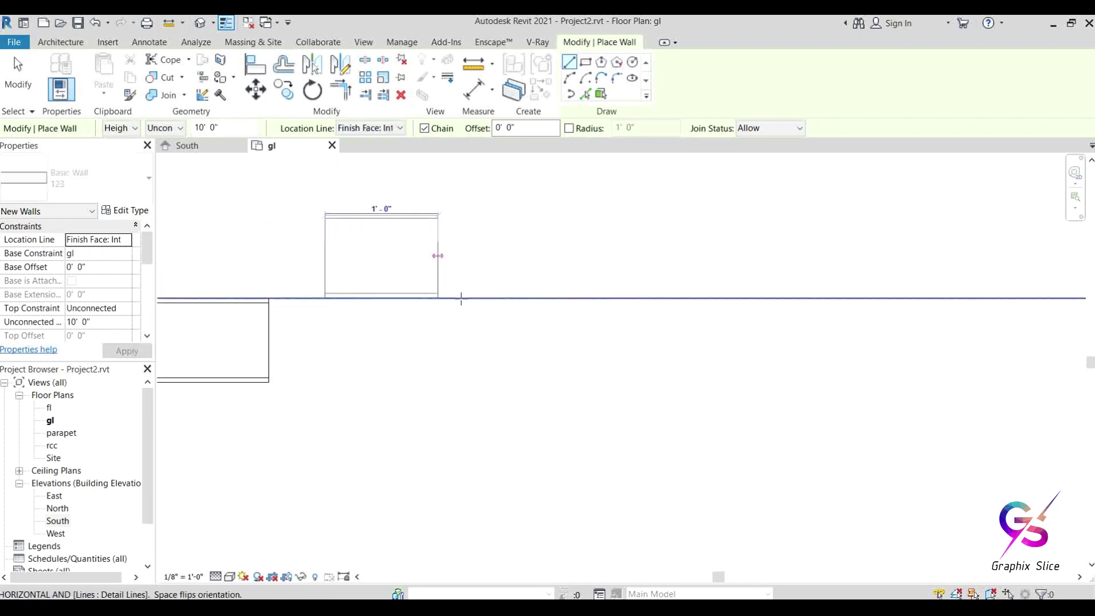
left_click(607, 297)
right_click(653, 249)
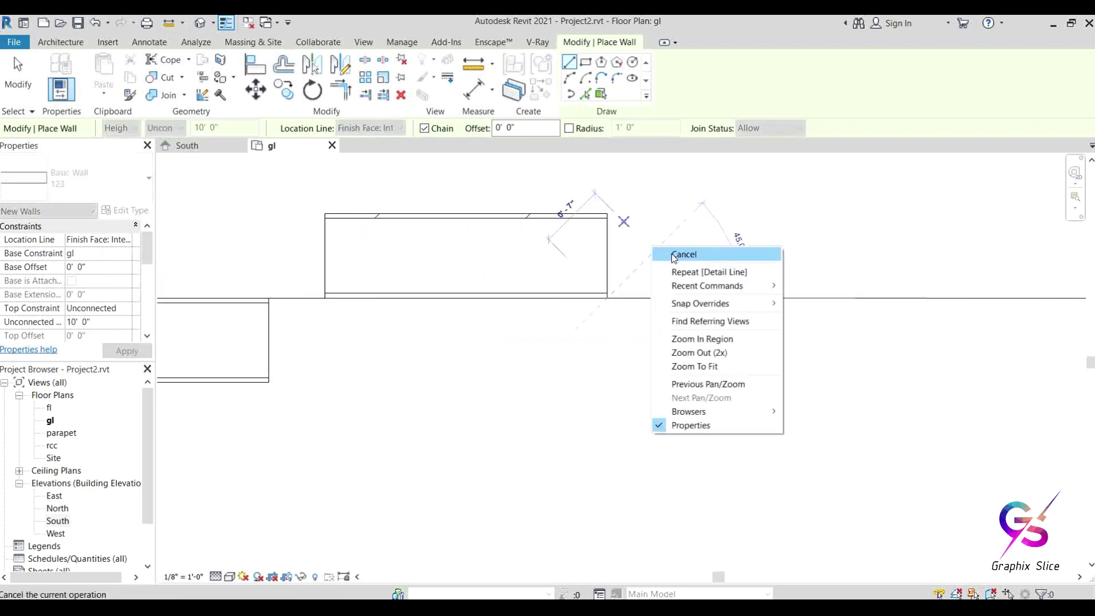
left_click(674, 255)
scroll(326, 330, "up", 2)
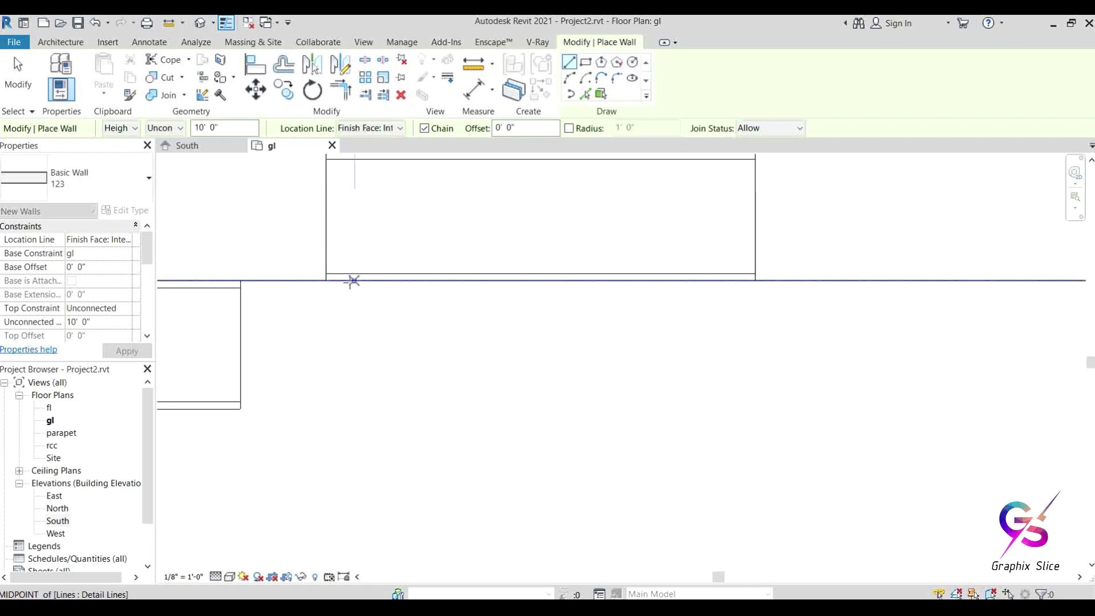
- Place a type 123 wall on the detail line beyond the previous one, with location line Core Face: Exterior
left_click(367, 129)
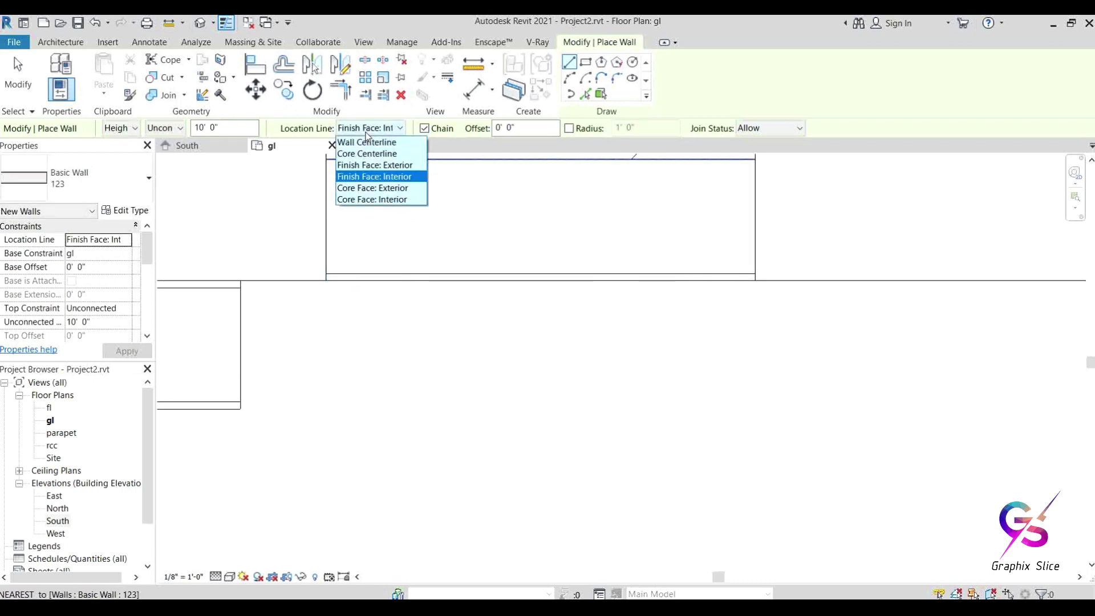
left_click(367, 188)
middle_click_drag(541, 317, 74, 348)
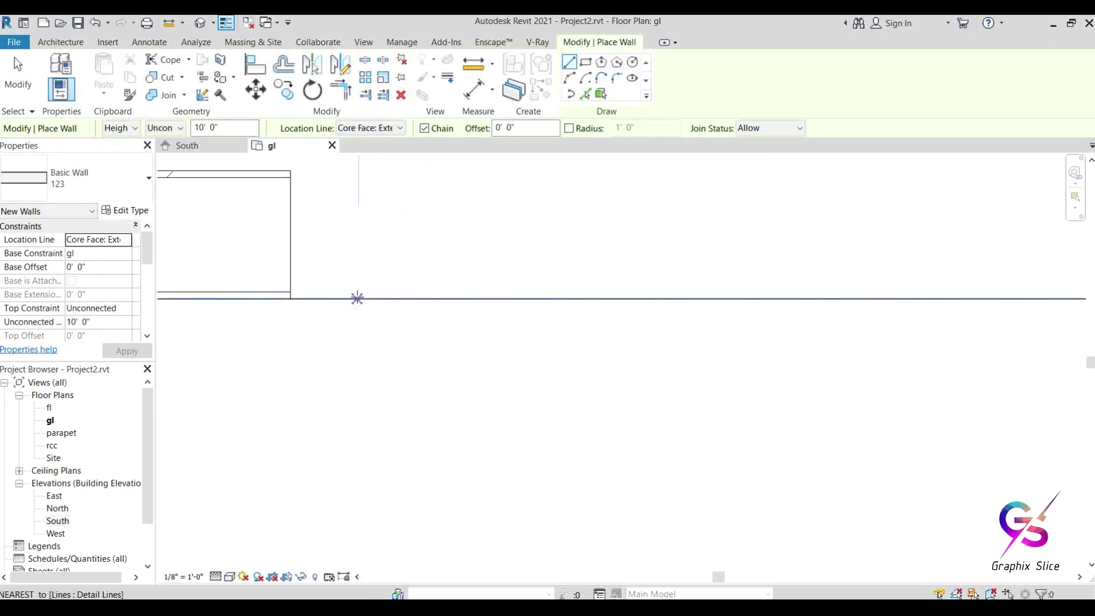
left_click(359, 298)
scroll(564, 292, "up", 3)
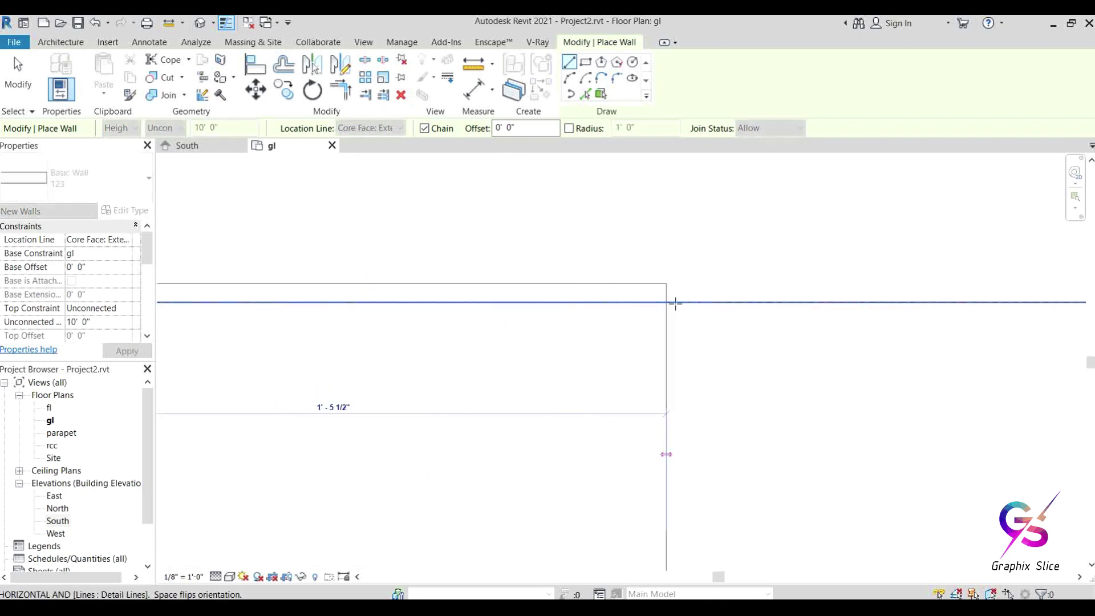
right_click(772, 229)
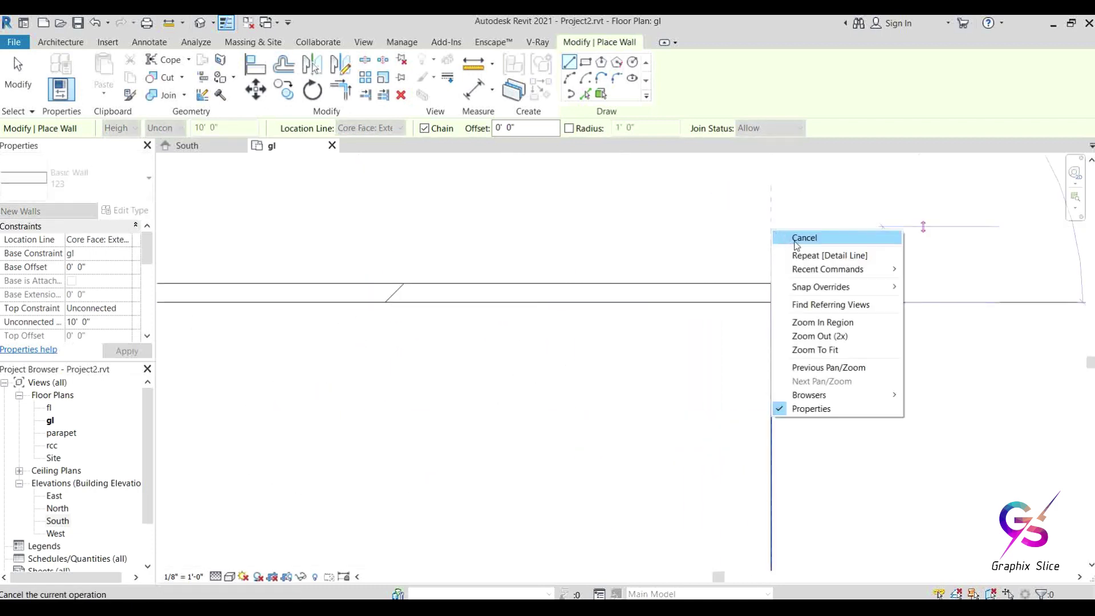
left_click(790, 235)
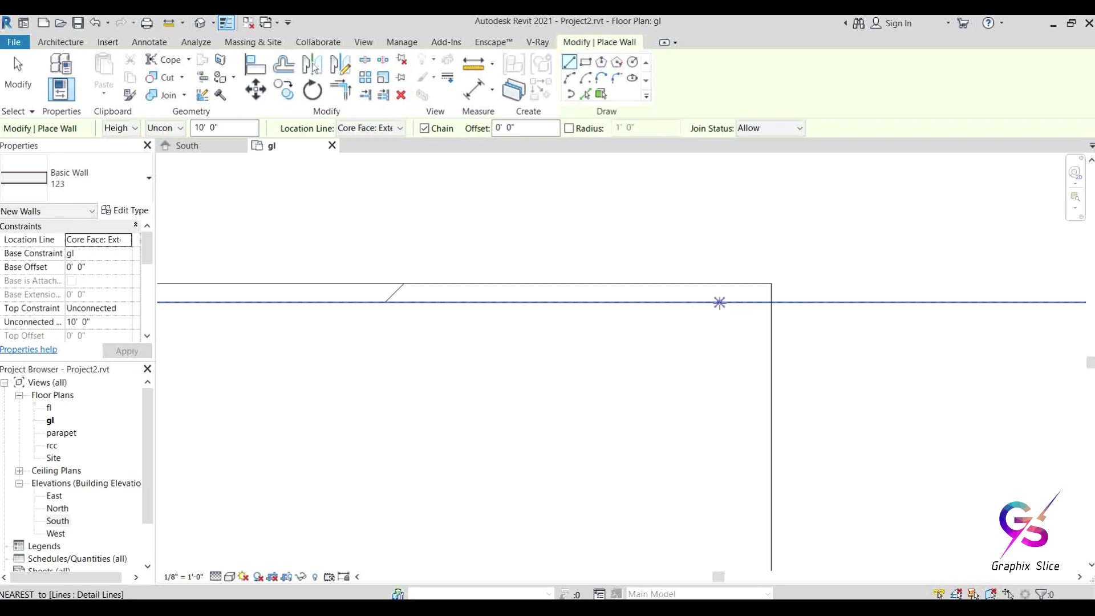
- Place a type 123 wall along the remaining detail line with location line Core Face: Interior
left_click(400, 128)
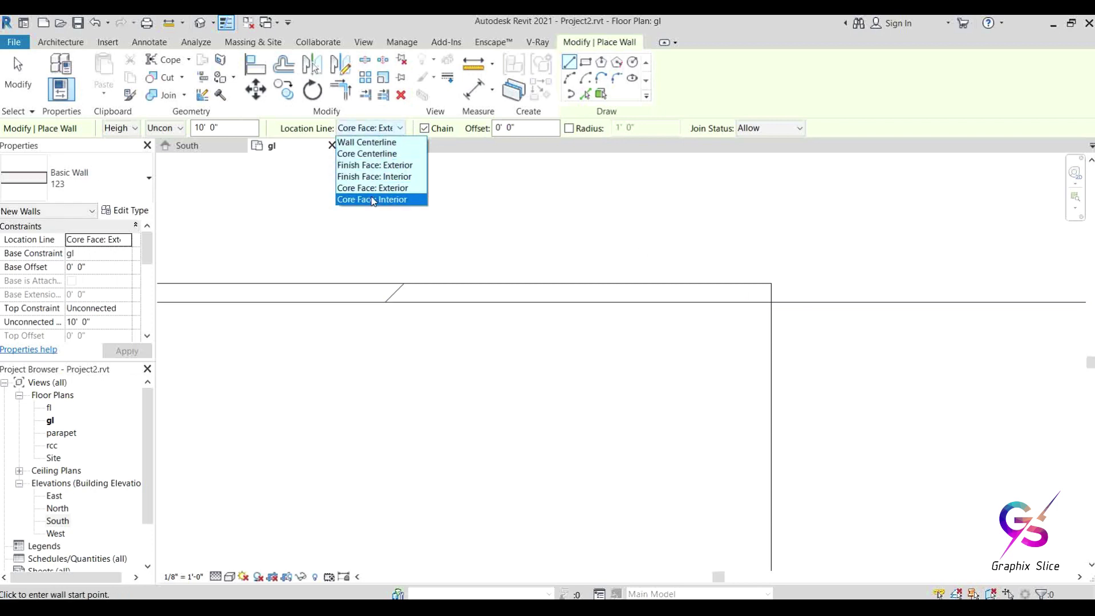
left_click(374, 200)
middle_click_drag(577, 262, 222, 277)
scroll(215, 269, "down", 1)
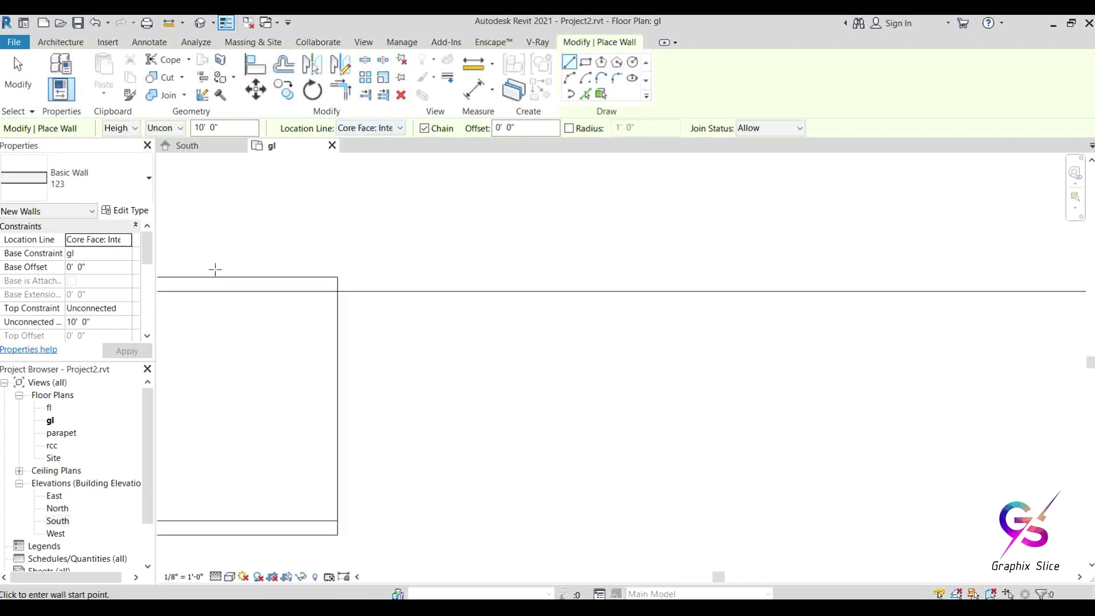
left_click(420, 291)
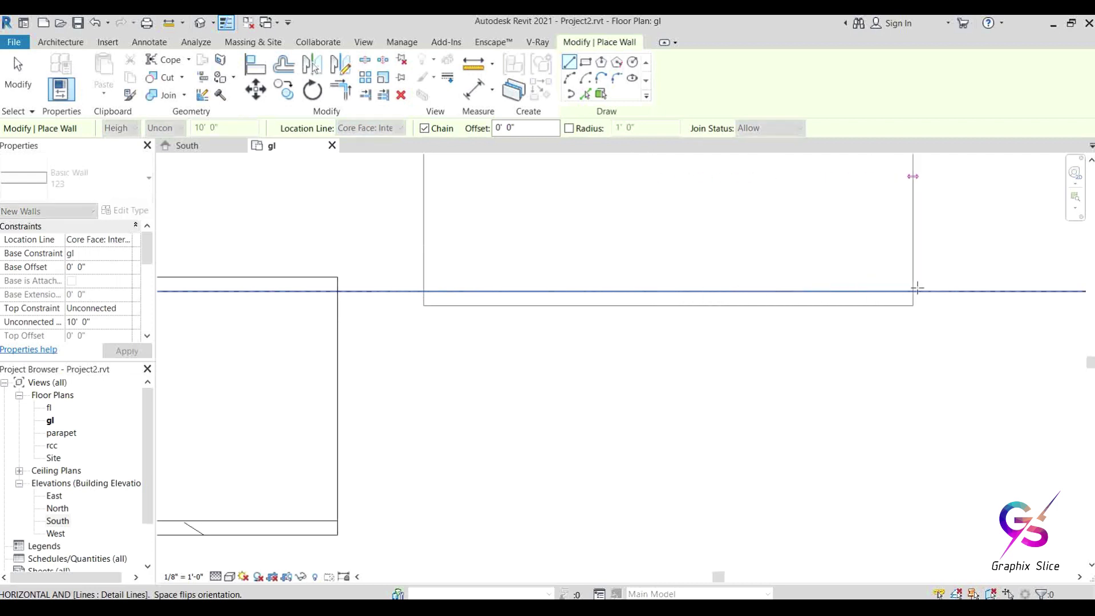
left_click(949, 291)
right_click(936, 236)
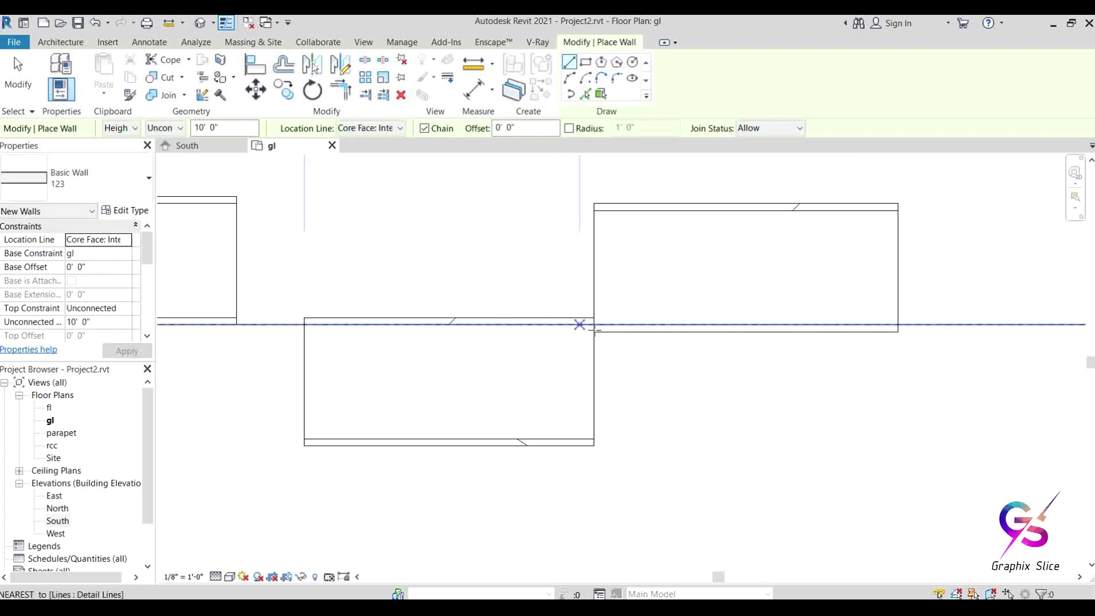
middle_click_drag(447, 386, 738, 396)
left_click(399, 127)
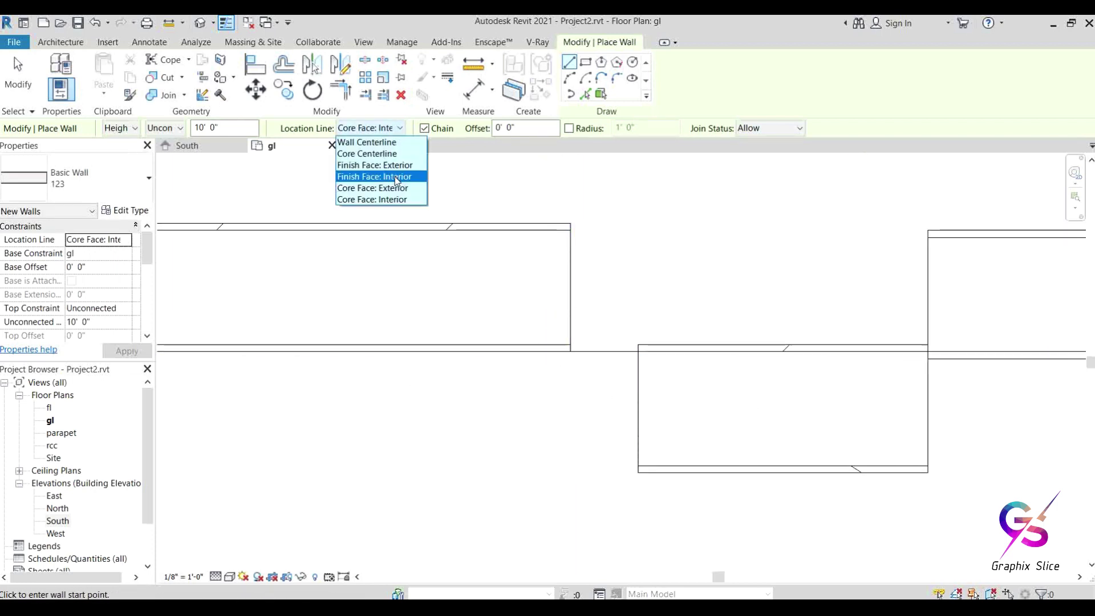
scroll(368, 313, "down", 3)
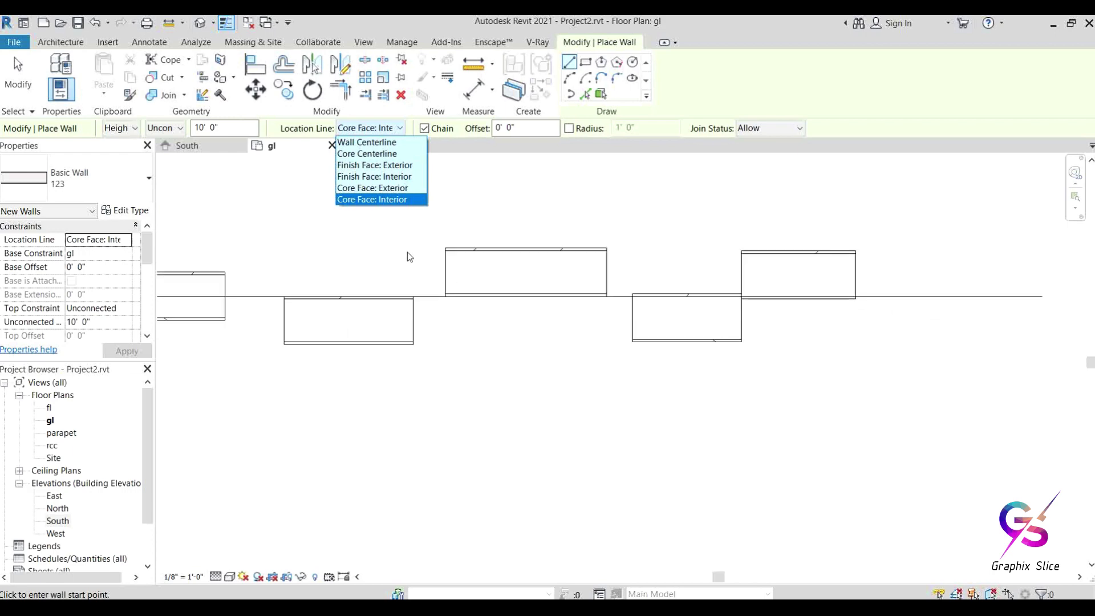
left_click(417, 22)
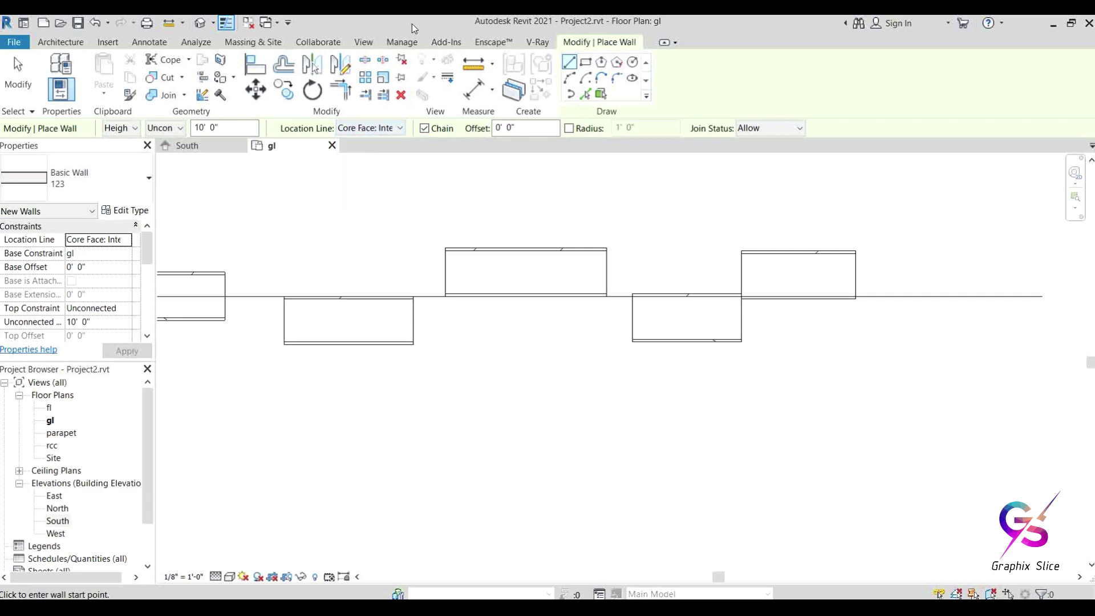
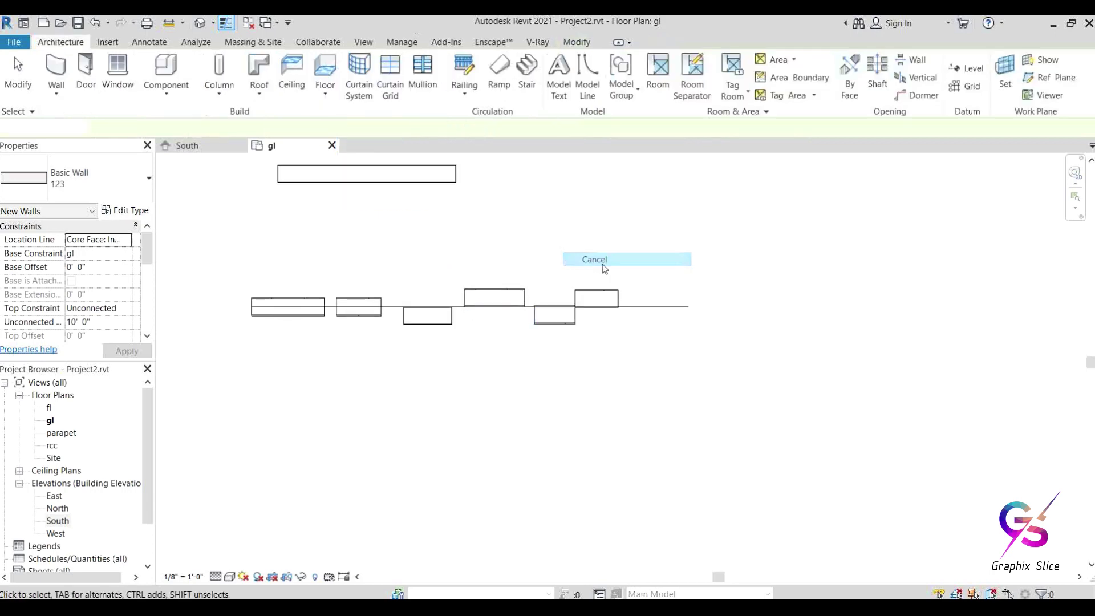
- End wall placement and delete all the sample walls together with the detail line, keeping the original wall above
left_click(603, 258)
left_click_drag(685, 255, 275, 390)
key("Delete")
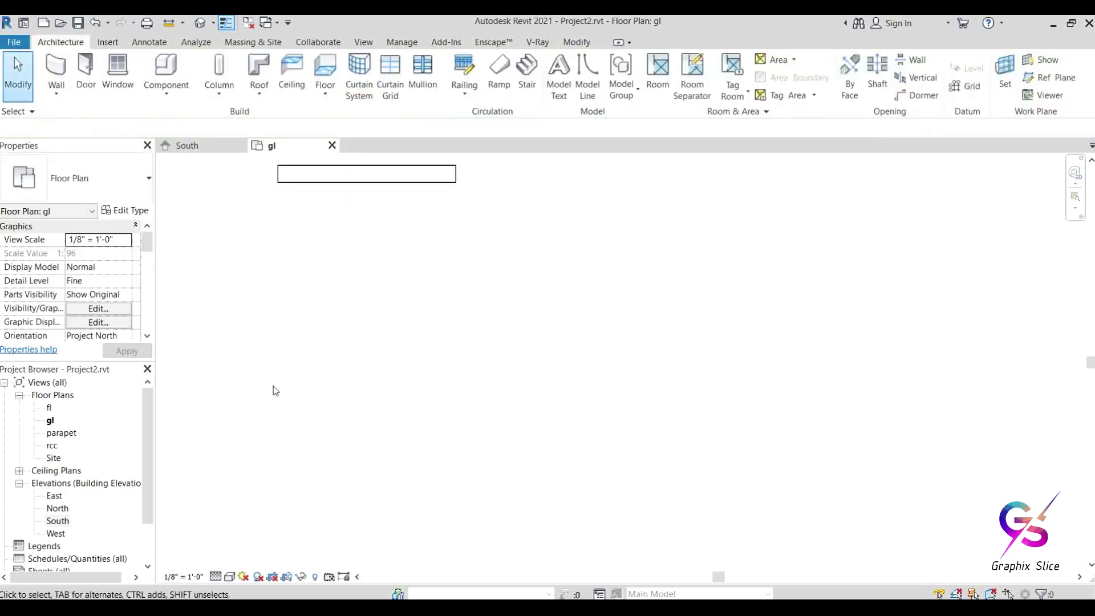
- Draw a closed rectangle of chained type 123 walls, about 9'-4" by 5'-11", with location line Wall Centerline
left_click(55, 73)
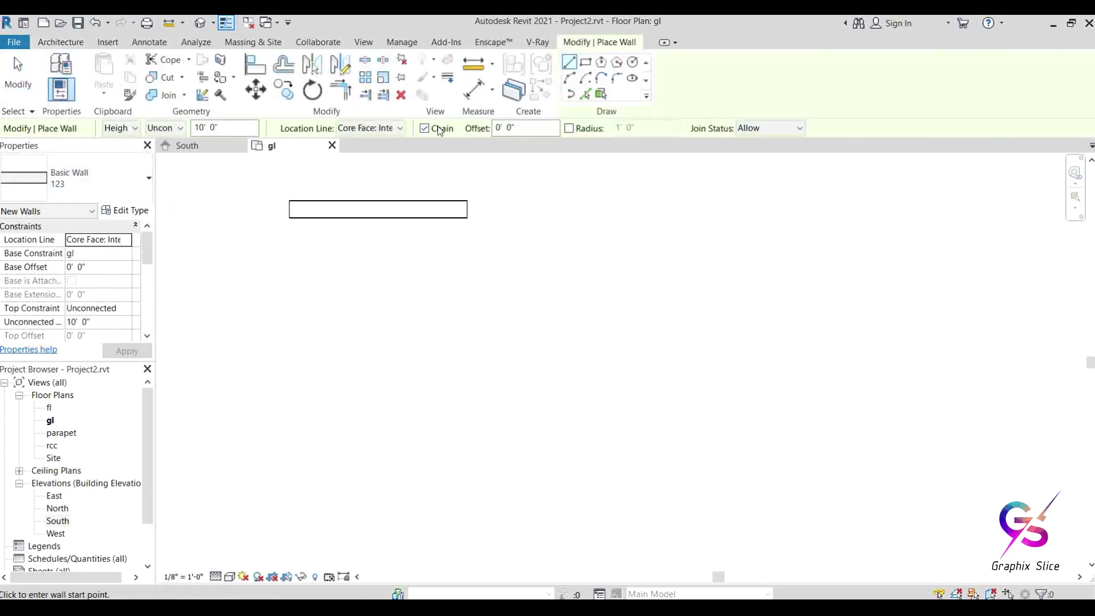
scroll(426, 330, "up", 3)
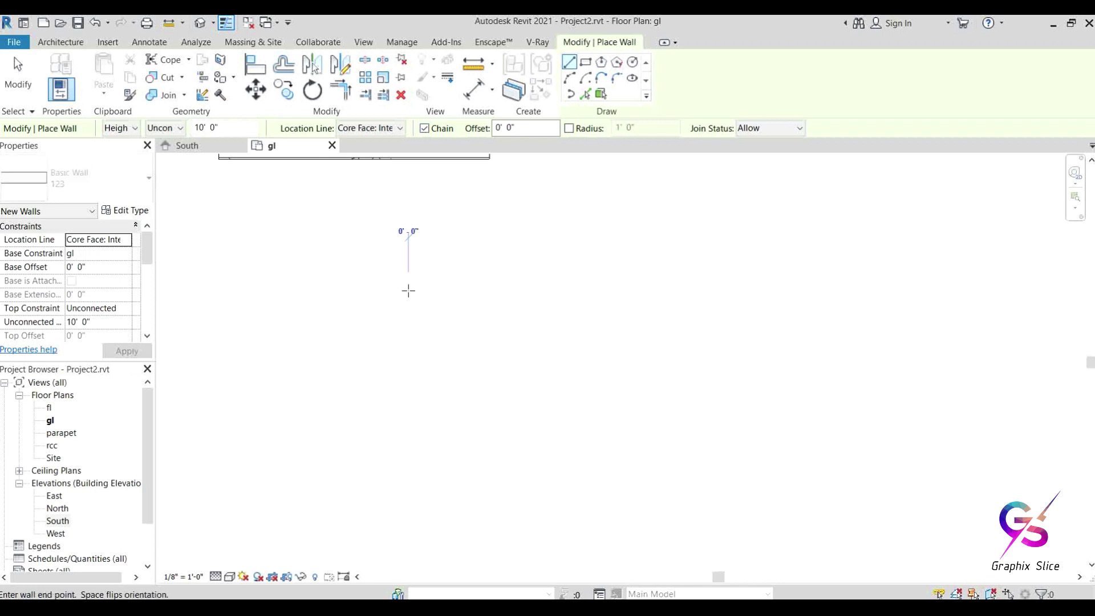
left_click(393, 128)
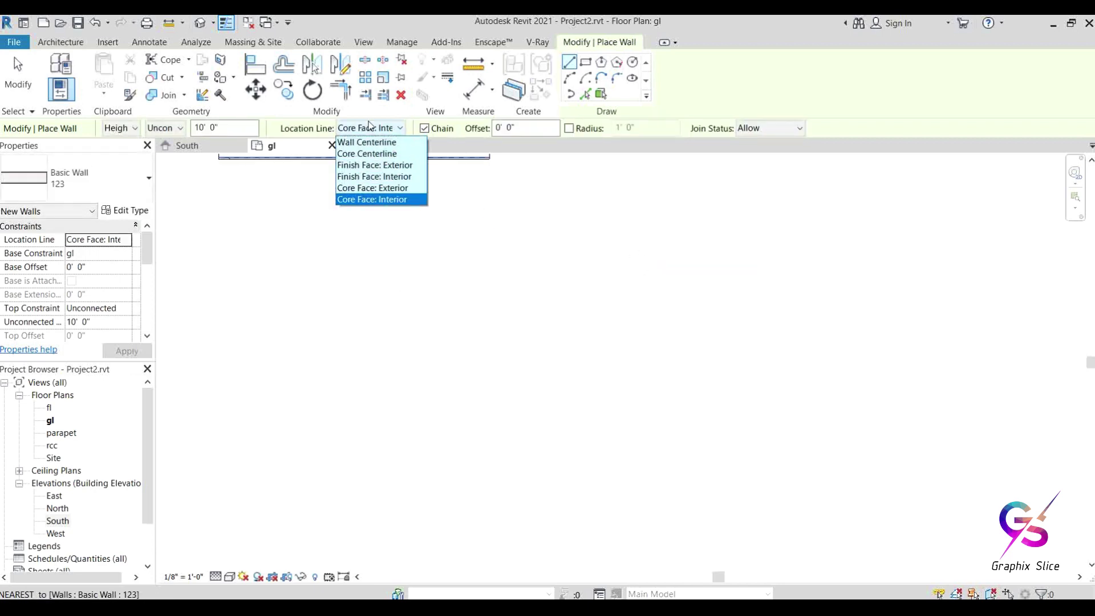
left_click(370, 141)
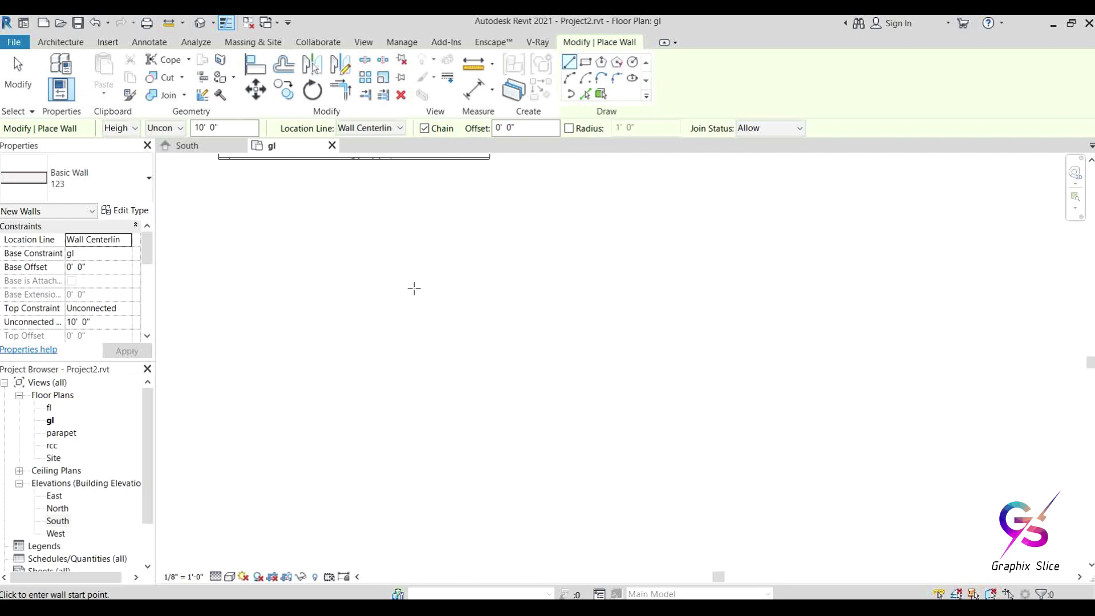
left_click(414, 289)
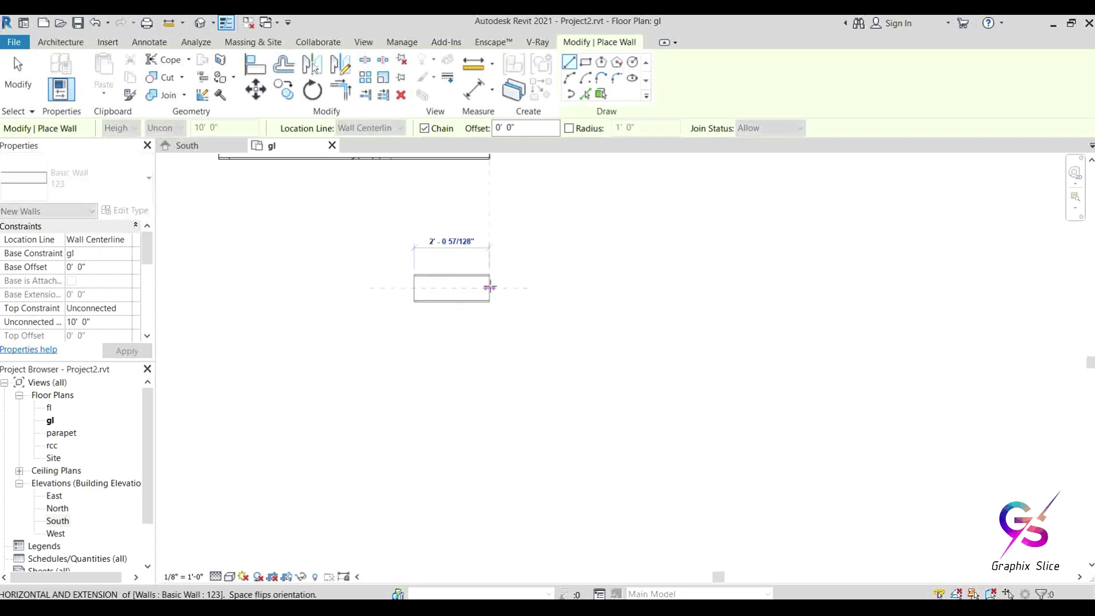
left_click(759, 287)
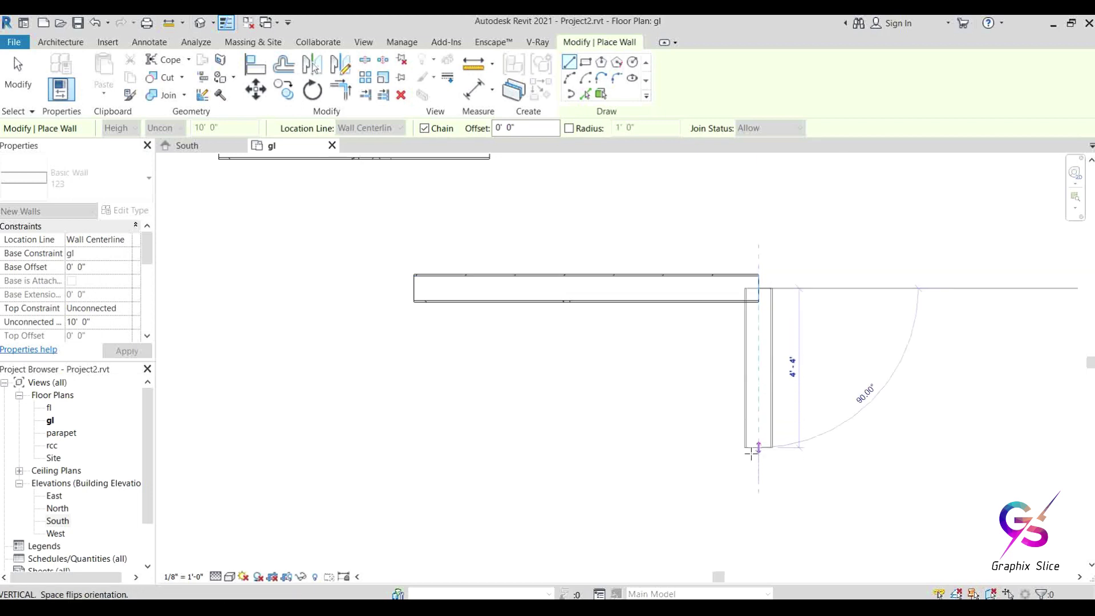
left_click(753, 506)
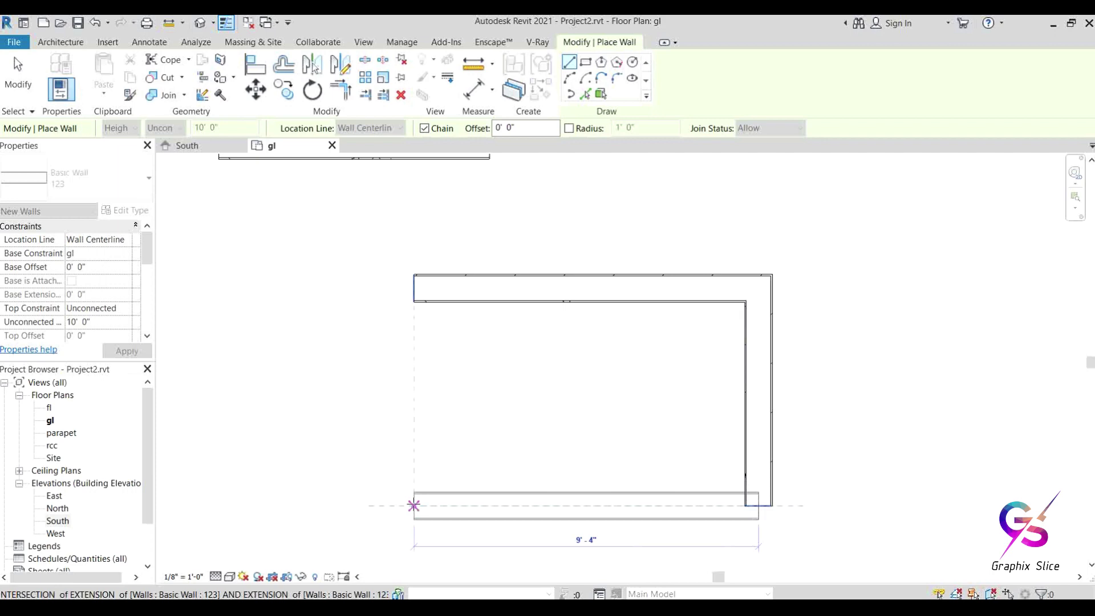
left_click(414, 506)
left_click(415, 287)
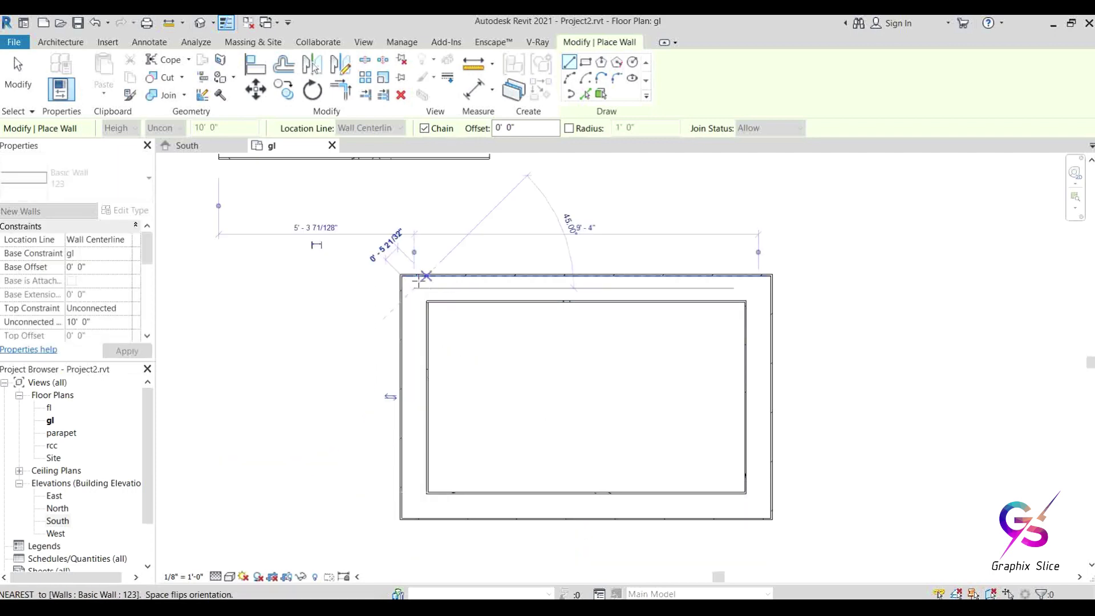
right_click(492, 218)
left_click(509, 226)
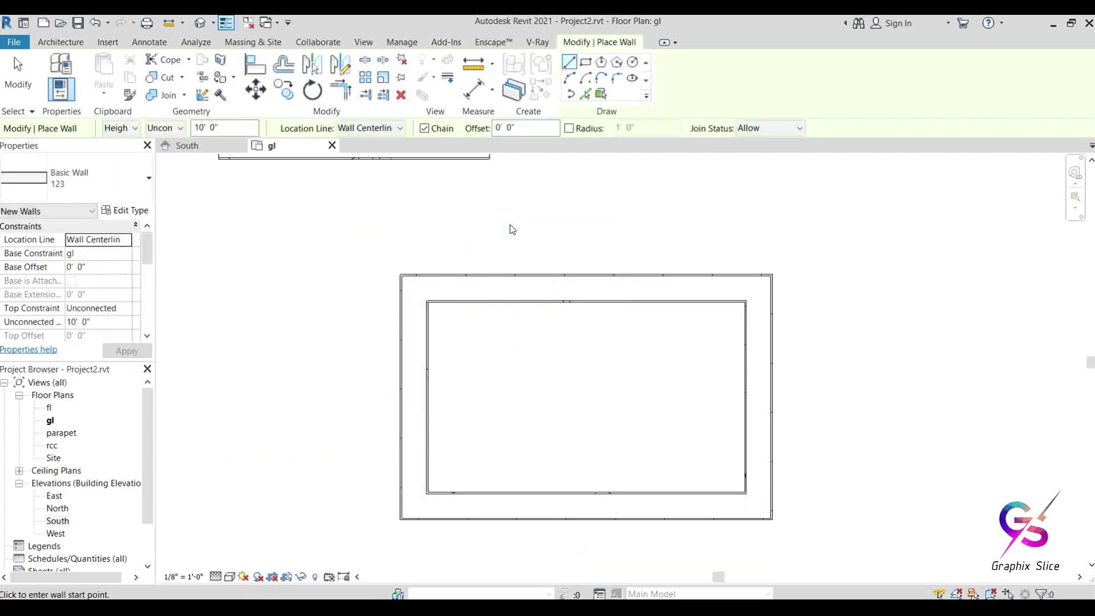
- With chaining off, draw four separate type 123 walls forming a rectangle about 6'-10" by 5'-11" beside the first one
middle_click_drag(734, 301, 330, 285)
scroll(530, 257, "up", 1)
left_click(526, 249)
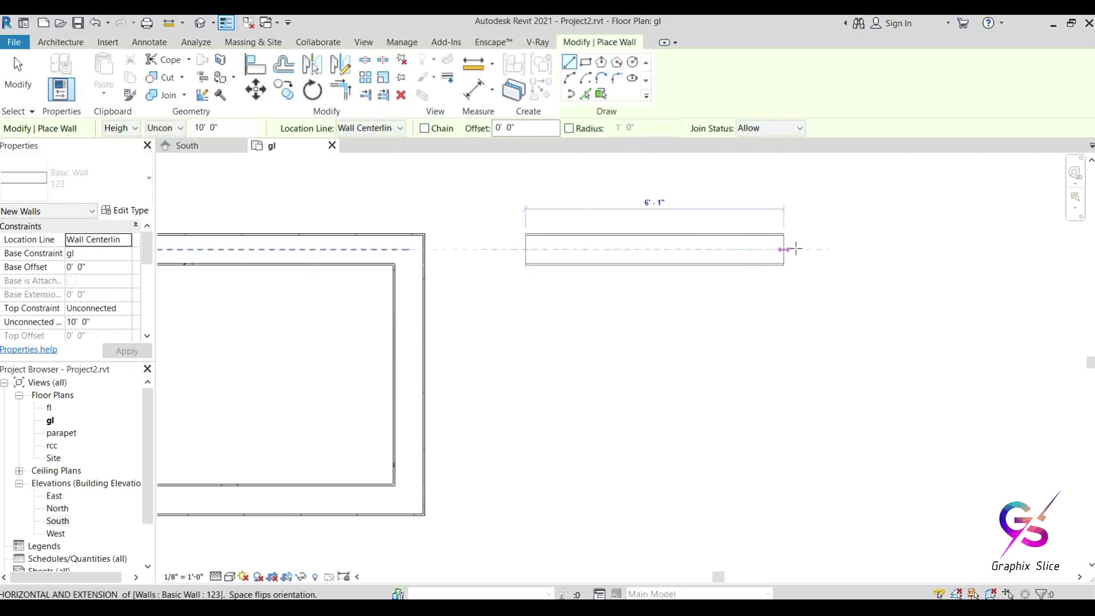
left_click(816, 250)
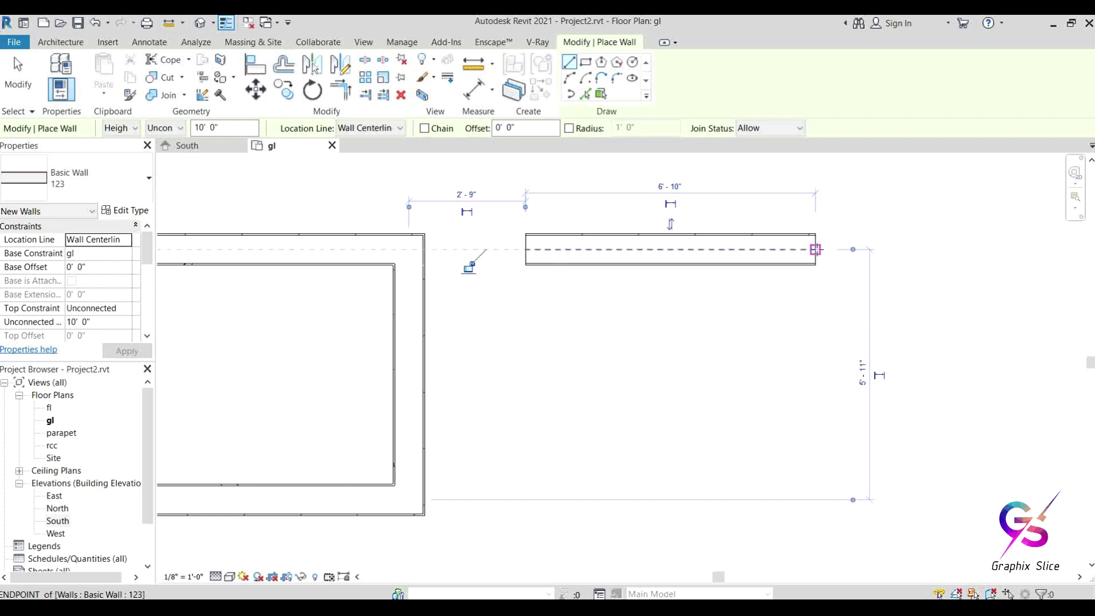
left_click(816, 250)
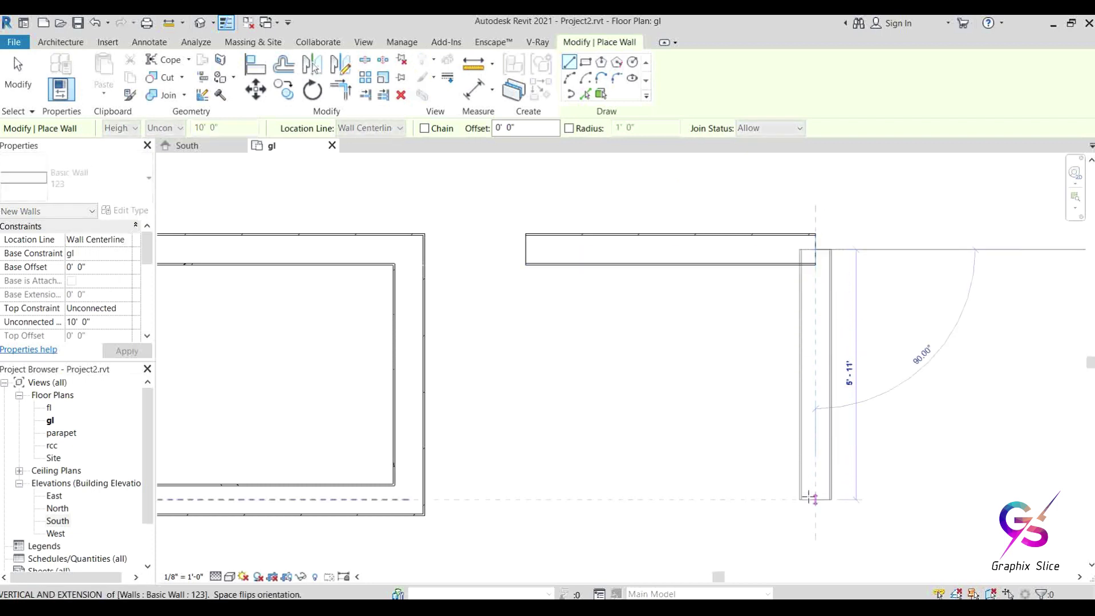
left_click(816, 499)
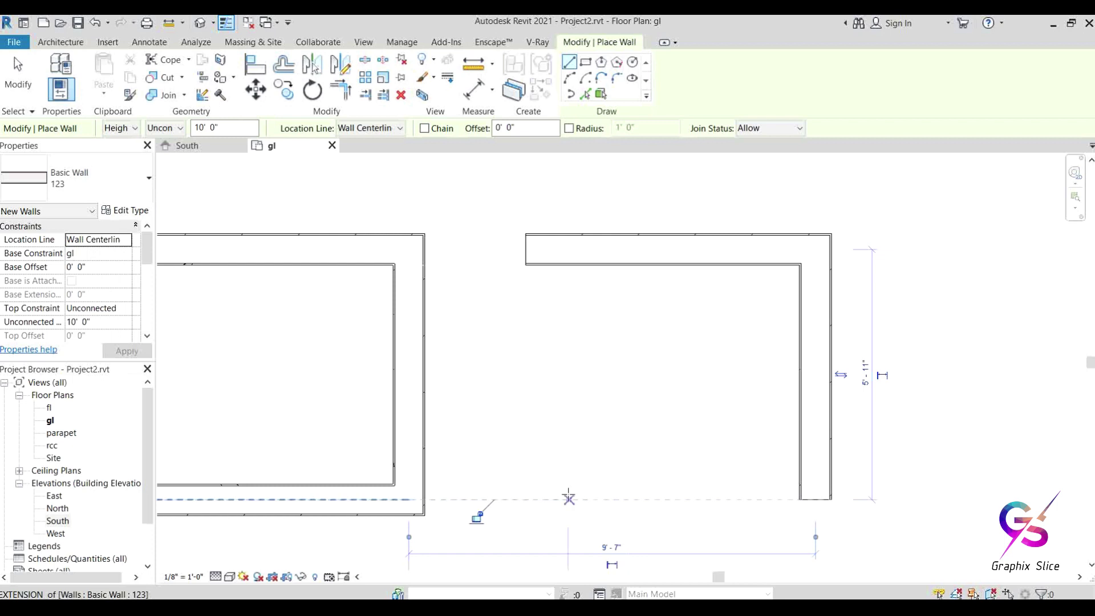
left_click(525, 499)
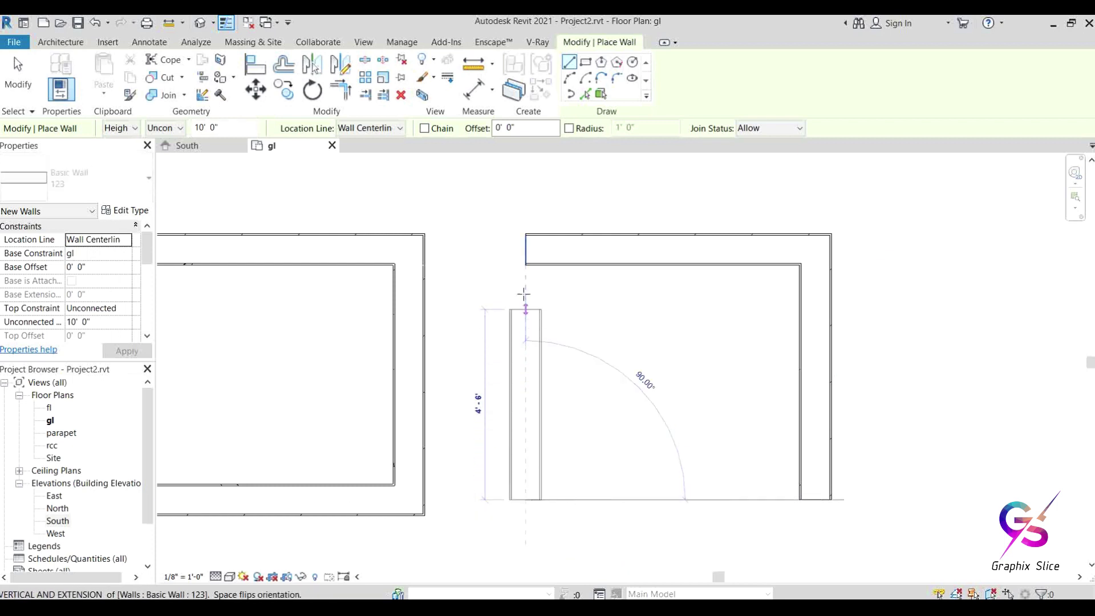
left_click(526, 250)
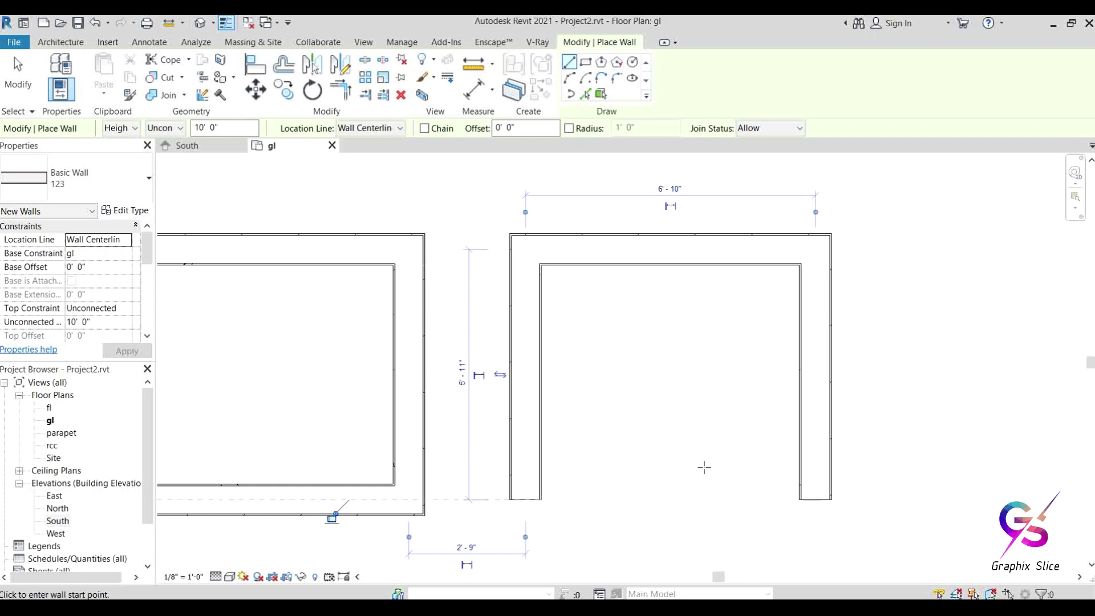
left_click(526, 499)
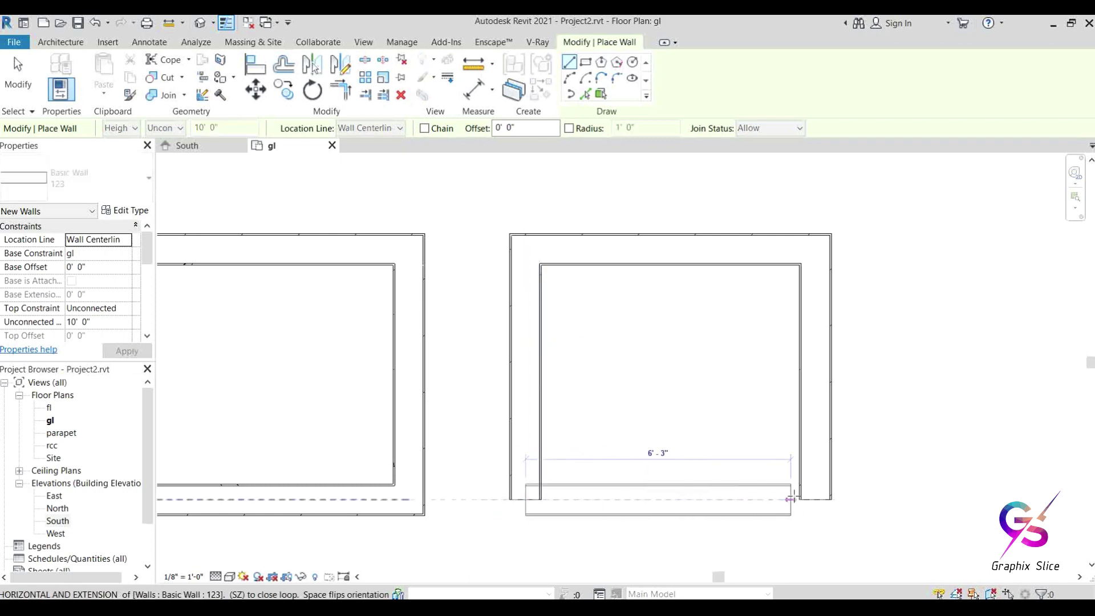
left_click(815, 499)
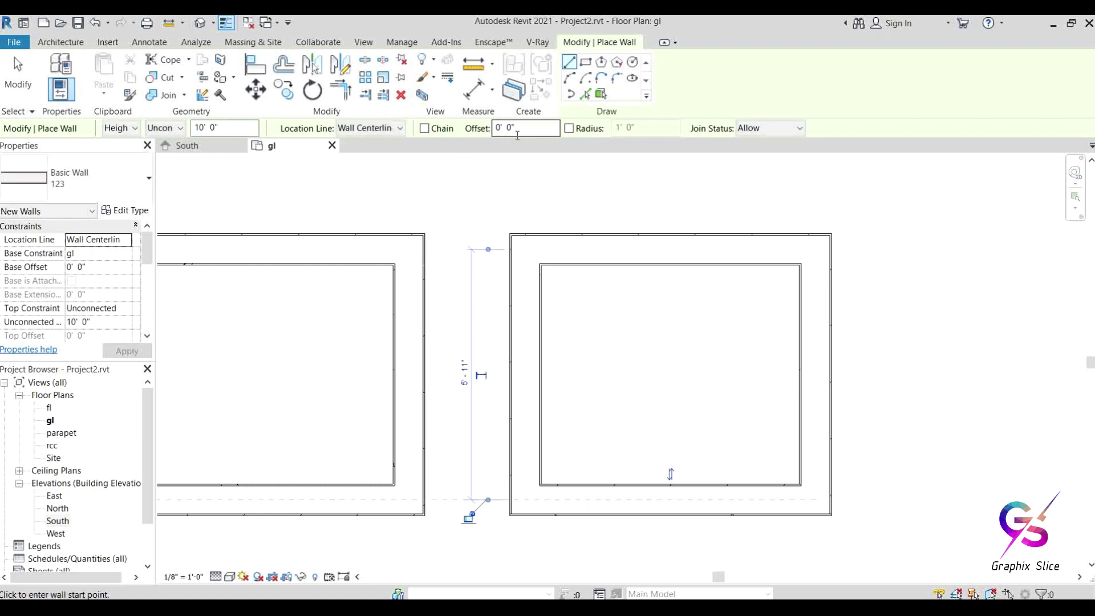
- Set the wall offset to 10' and draw a wall by tracing the right wall of the second rectangle downward
middle_click_drag(662, 329, 475, 354)
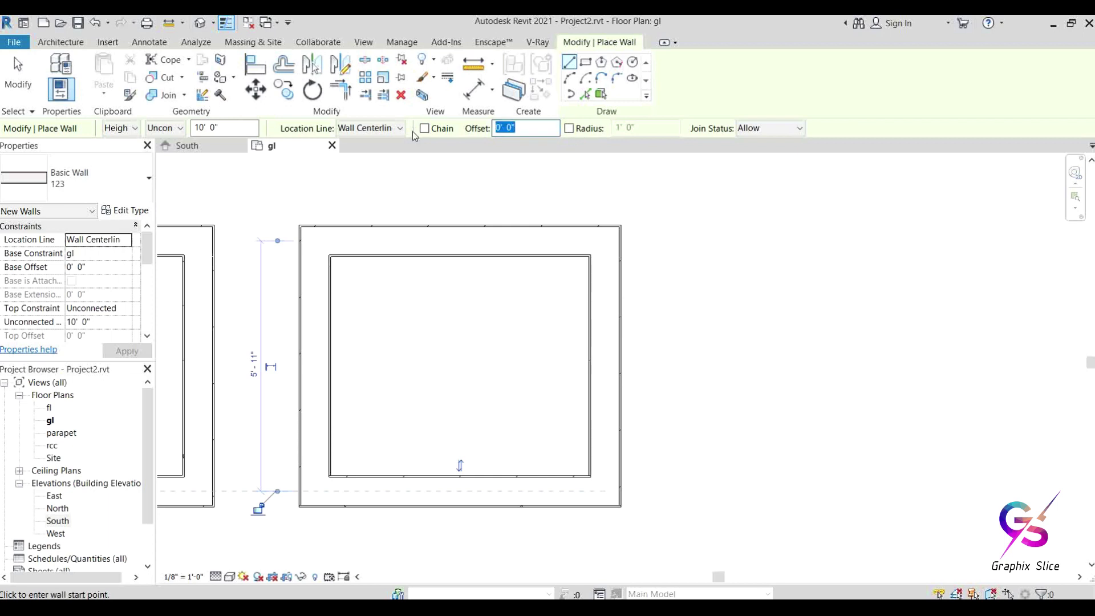
type("10'")
key("Return")
left_click(605, 241)
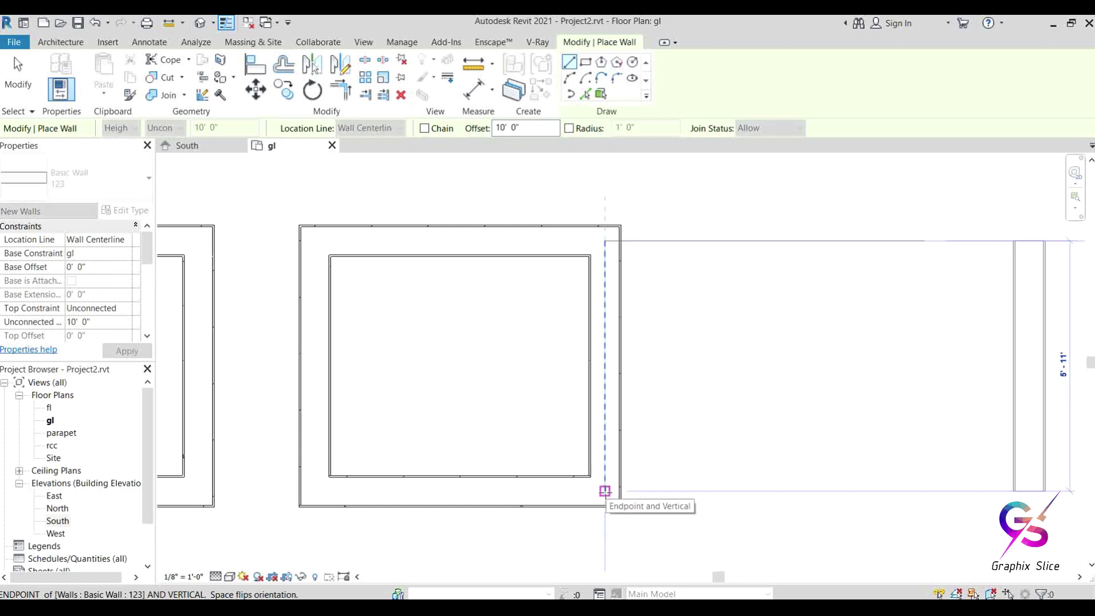
left_click(605, 491)
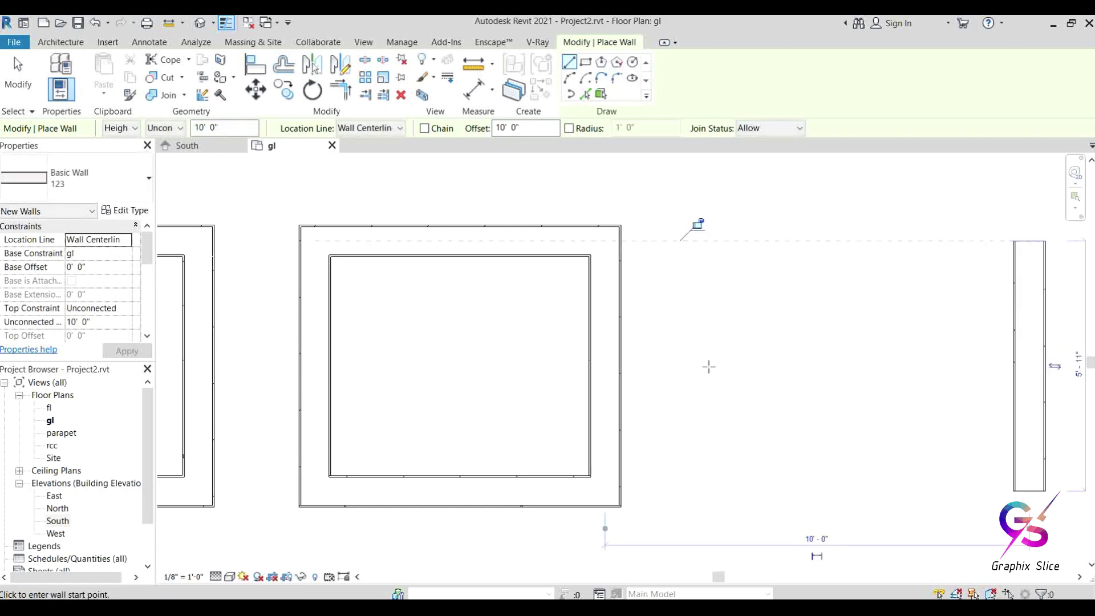
- Use Pick Lines with the 10' offset to place a parallel wall beyond the single vertical wall
mouse_move(726, 387)
middle_mouse_down()
mouse_move(527, 390)
mouse_move(354, 362)
middle_mouse_up()
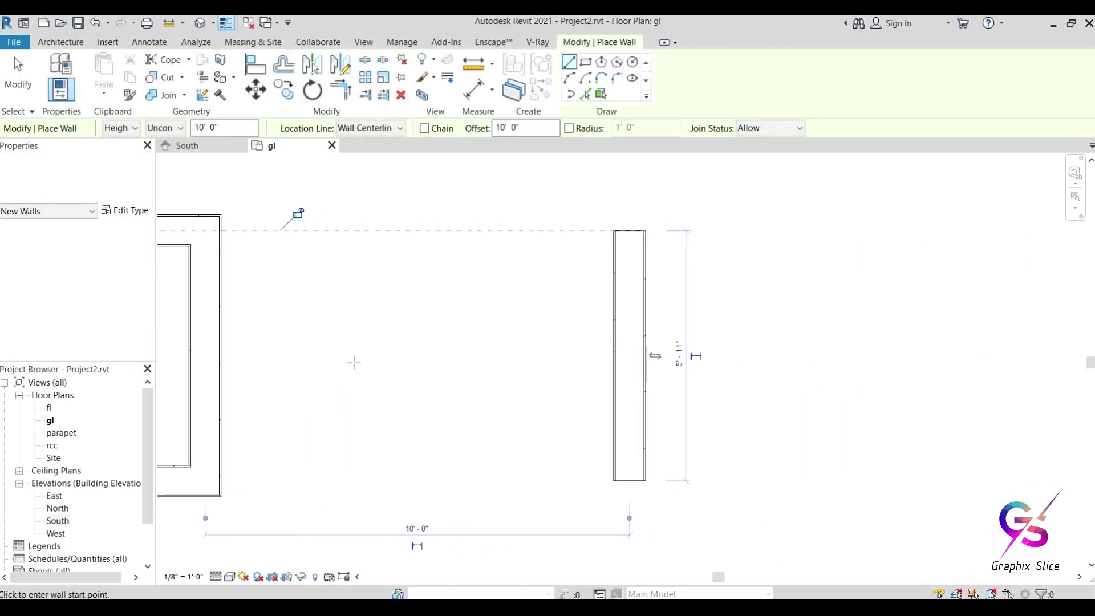
left_click(586, 94)
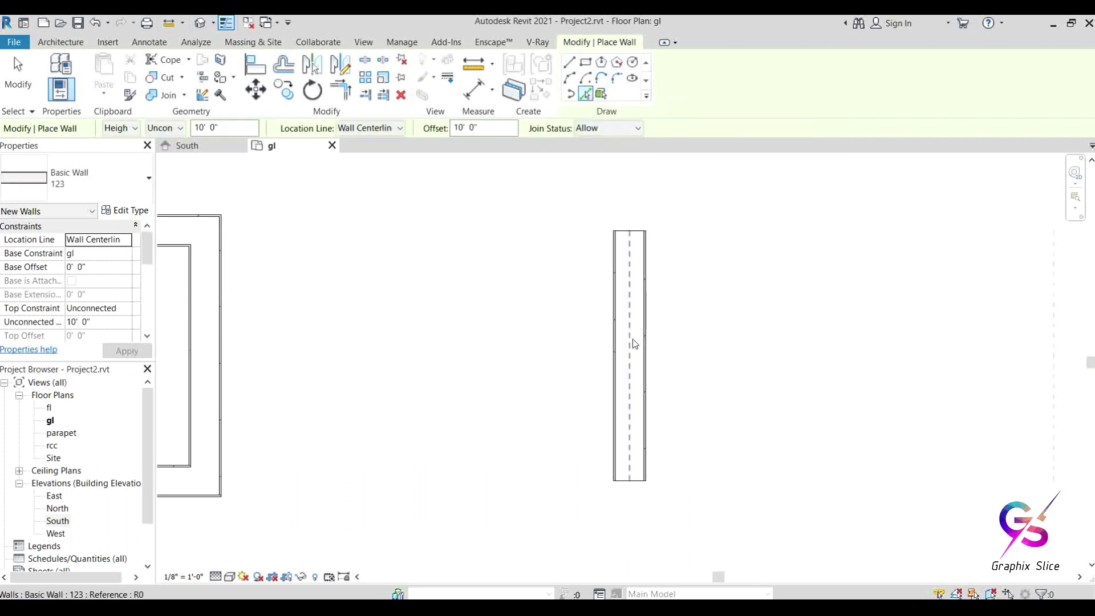
middle_click_drag(717, 371, 538, 367)
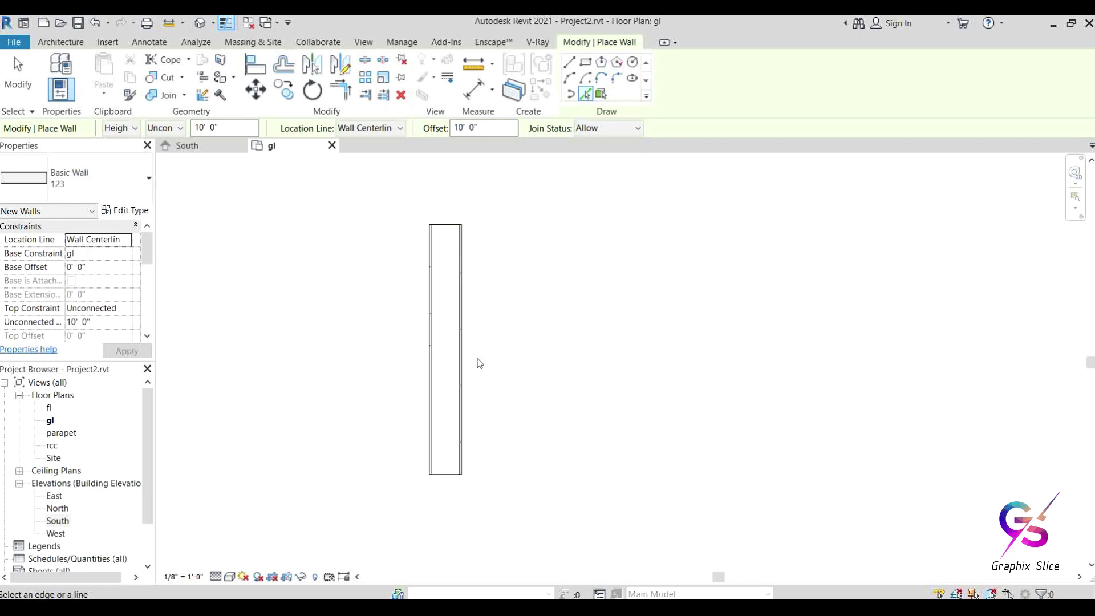
left_click(452, 361)
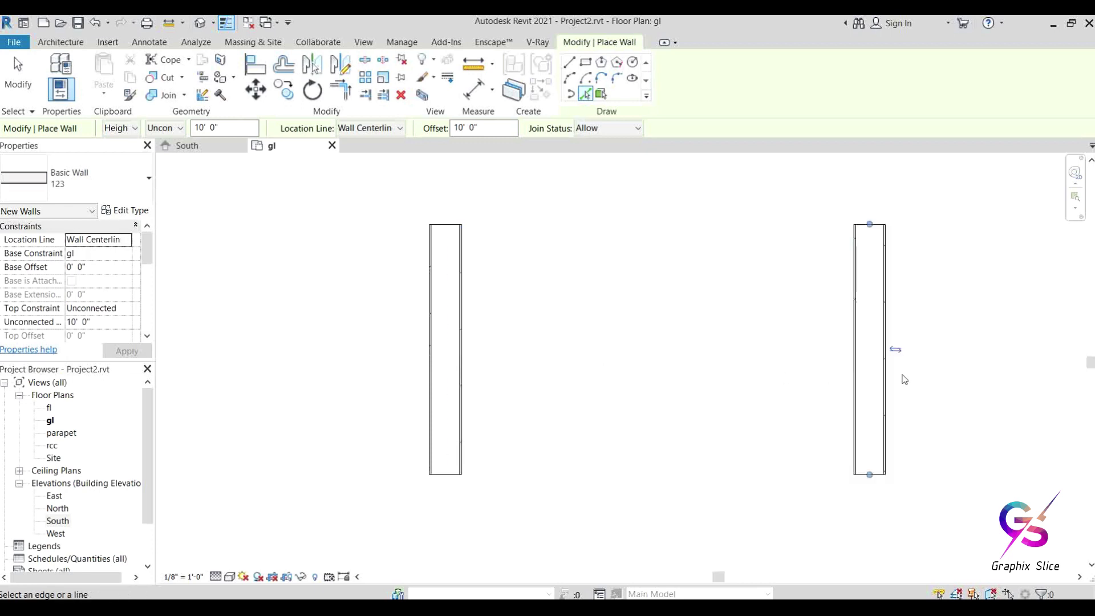
- Set the pick offset to 5' and place a parallel wall between the two single walls by picking the far wall
left_click_drag(479, 128, 408, 137)
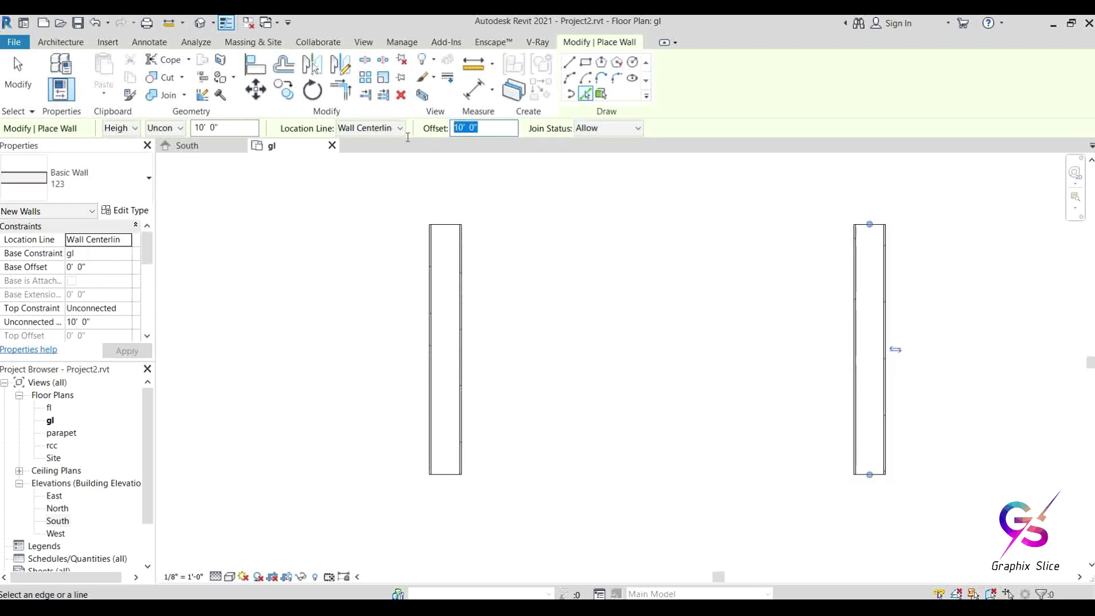
type("5")
key("Return")
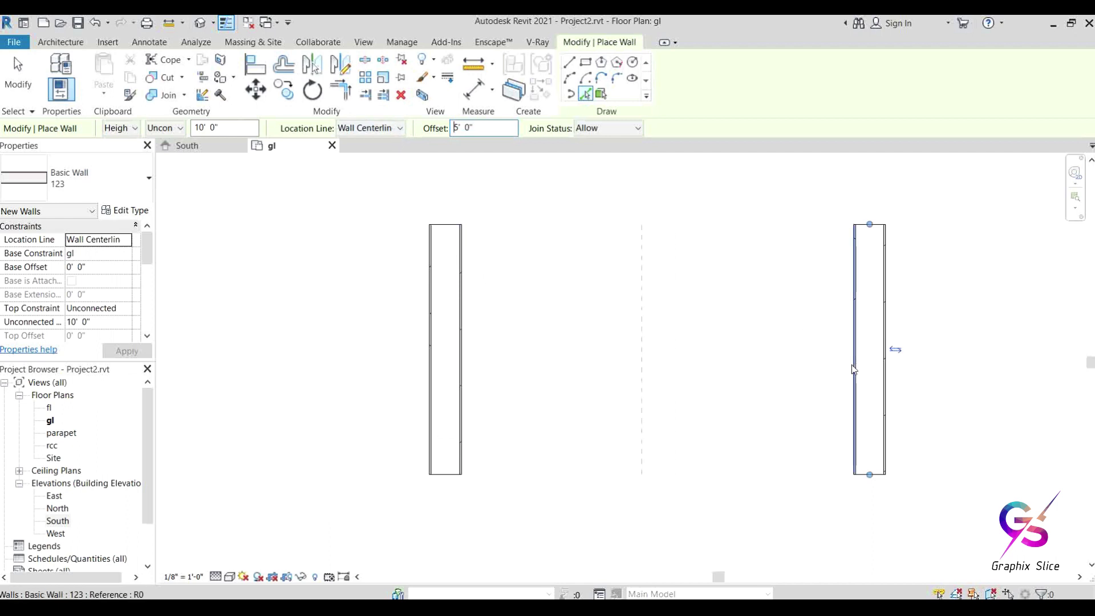
middle_click_drag(811, 365, 593, 367)
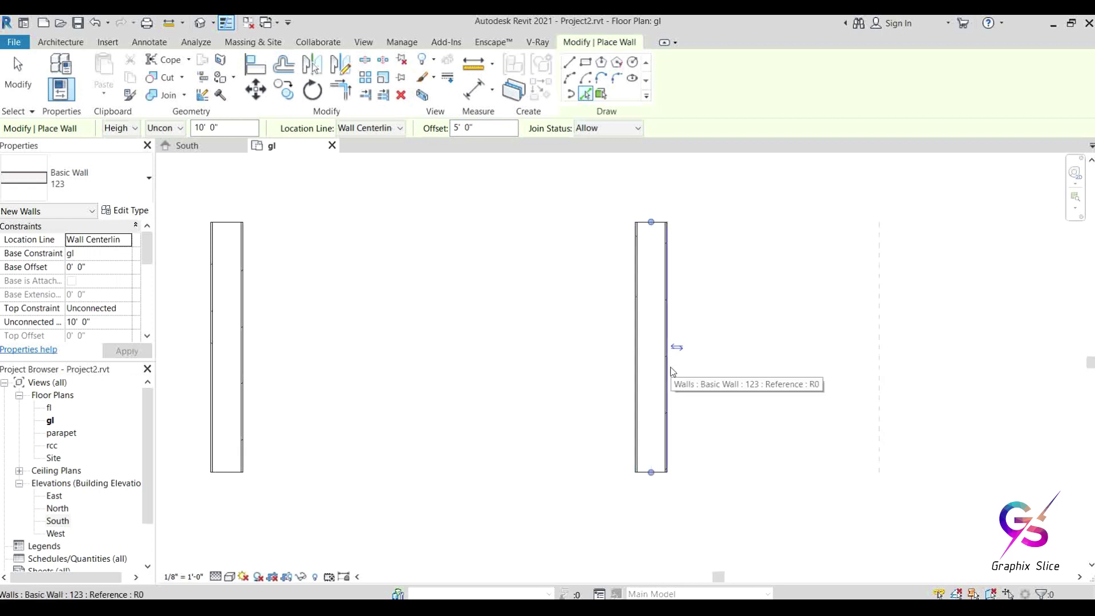
left_click(632, 373)
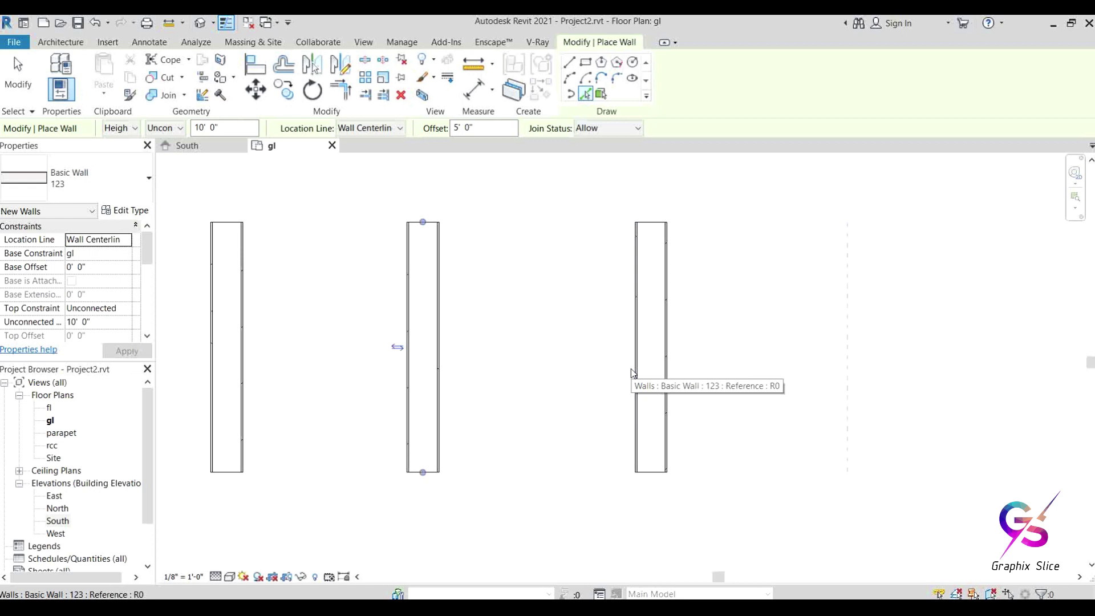
right_click(761, 259)
left_click(784, 268)
- Return wall placement to the straight Line method, and cancel a wall started with the 5' offset beside the parallel walls
scroll(782, 269, "down", 2)
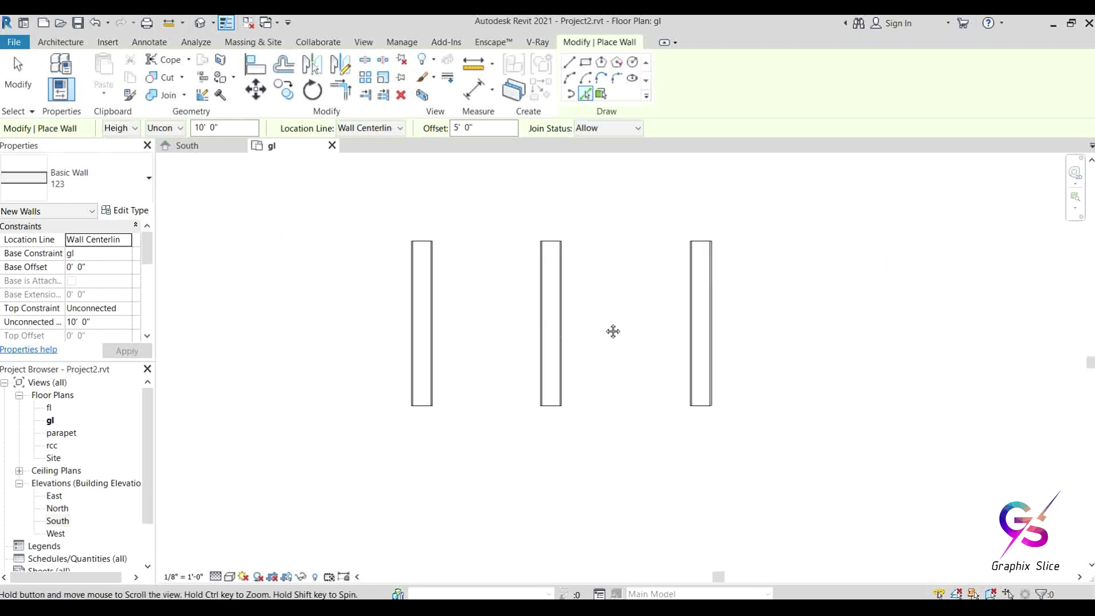
middle_click_drag(613, 330, 790, 336)
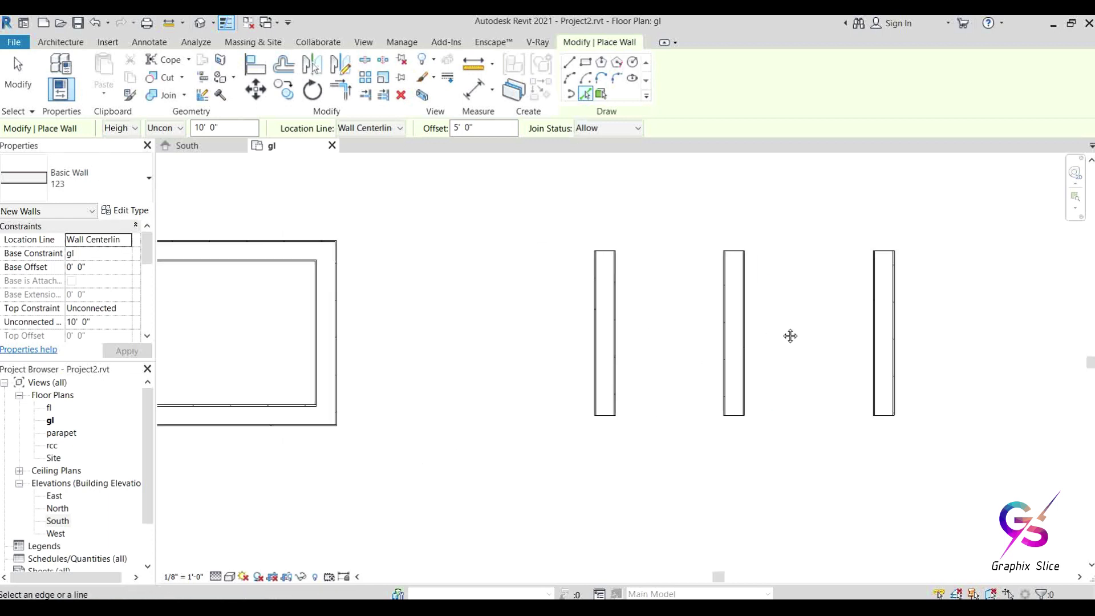
left_click(608, 133)
left_click(609, 133)
left_click(570, 62)
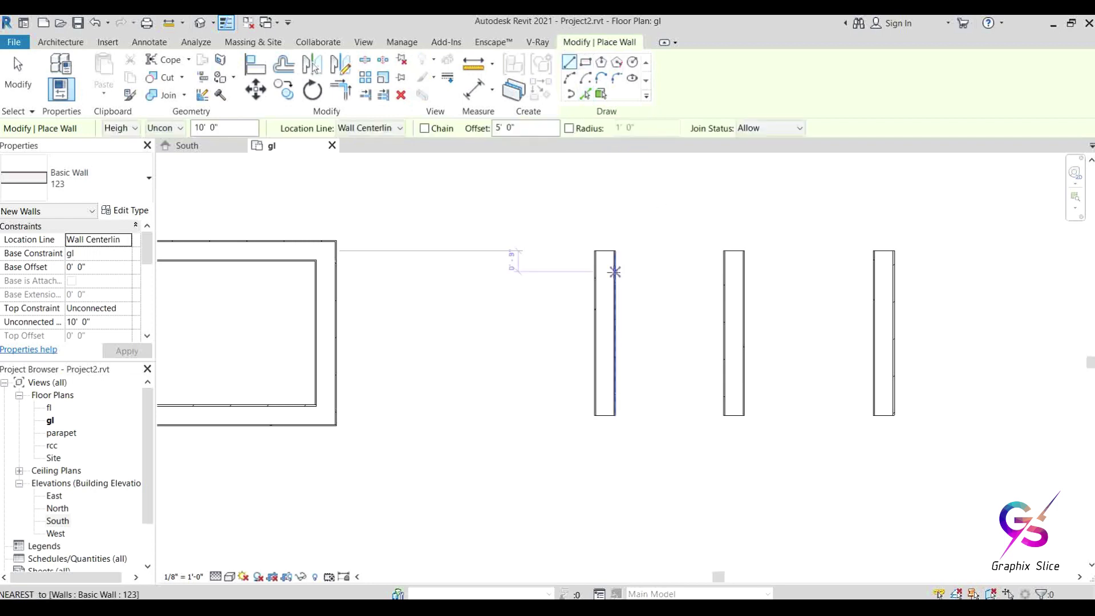
scroll(538, 337, "up", 2)
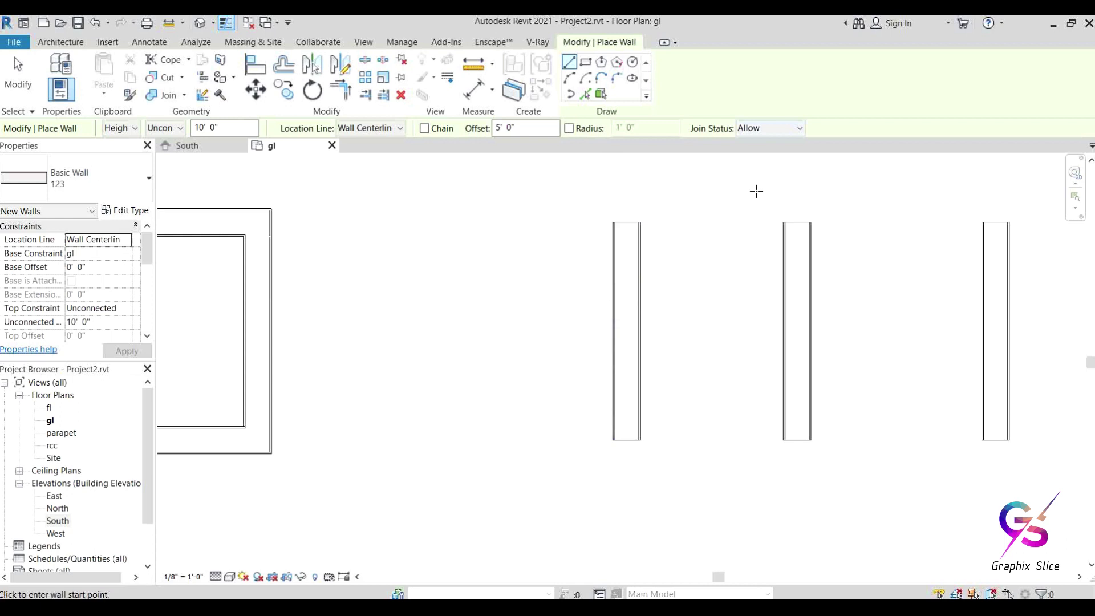
scroll(627, 296, "up", 1)
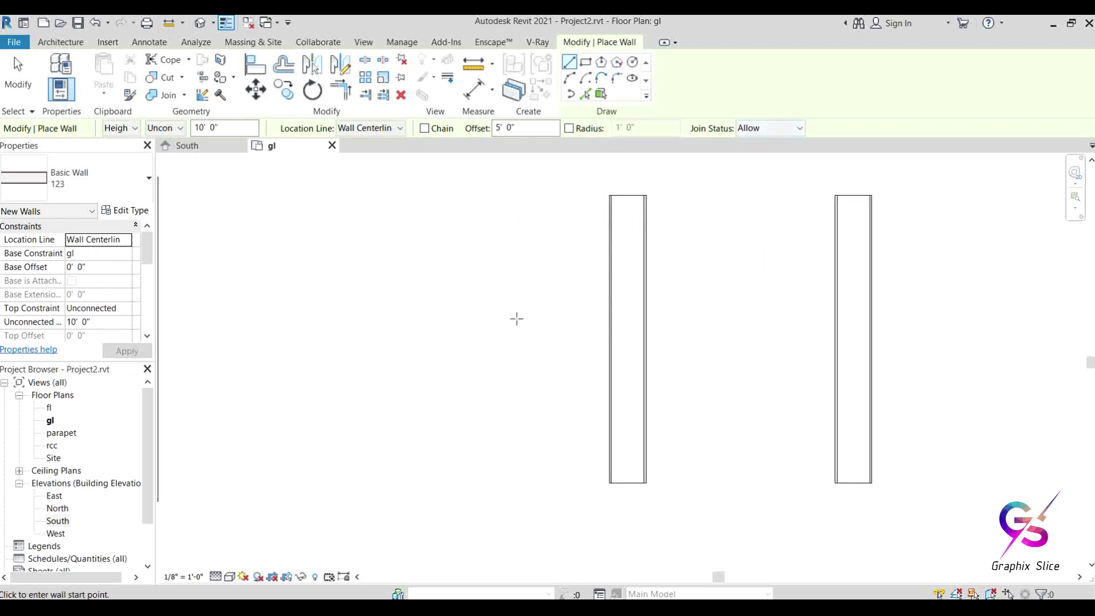
left_click(422, 329)
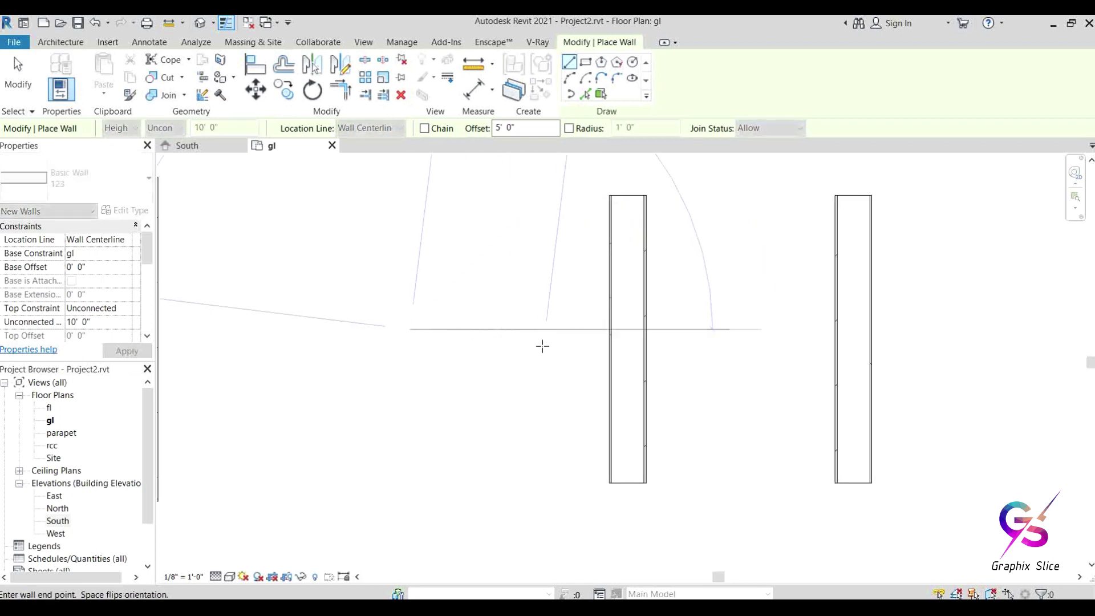
key("Escape")
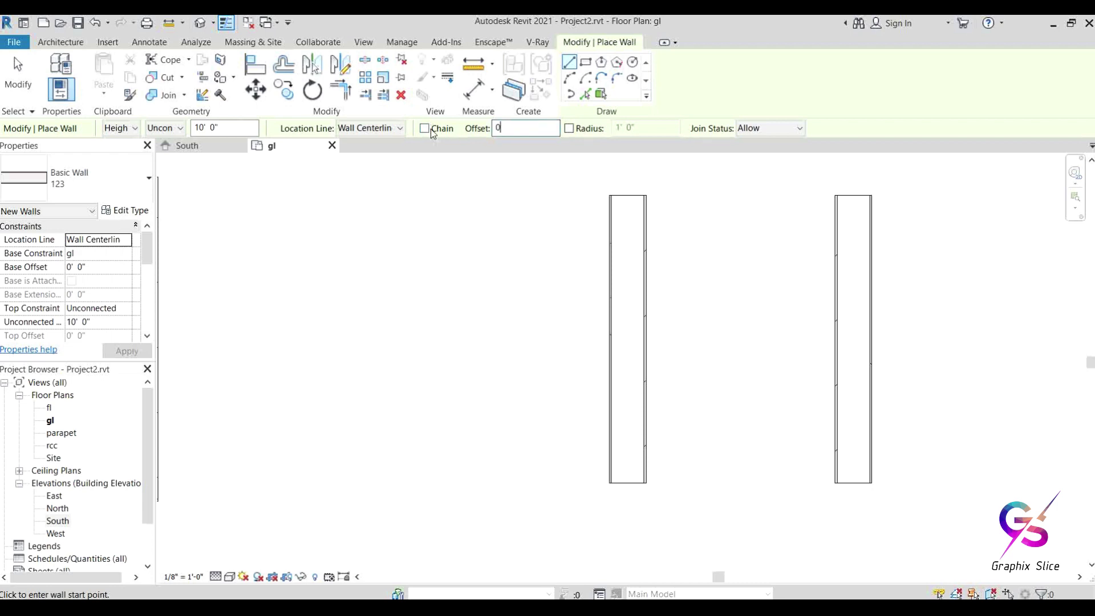
- Set the wall offset to 0 and draw a horizontal wall about 5' 5 1/2" long ending at the nearest vertical wall's centerline
key("Return")
left_click(362, 347)
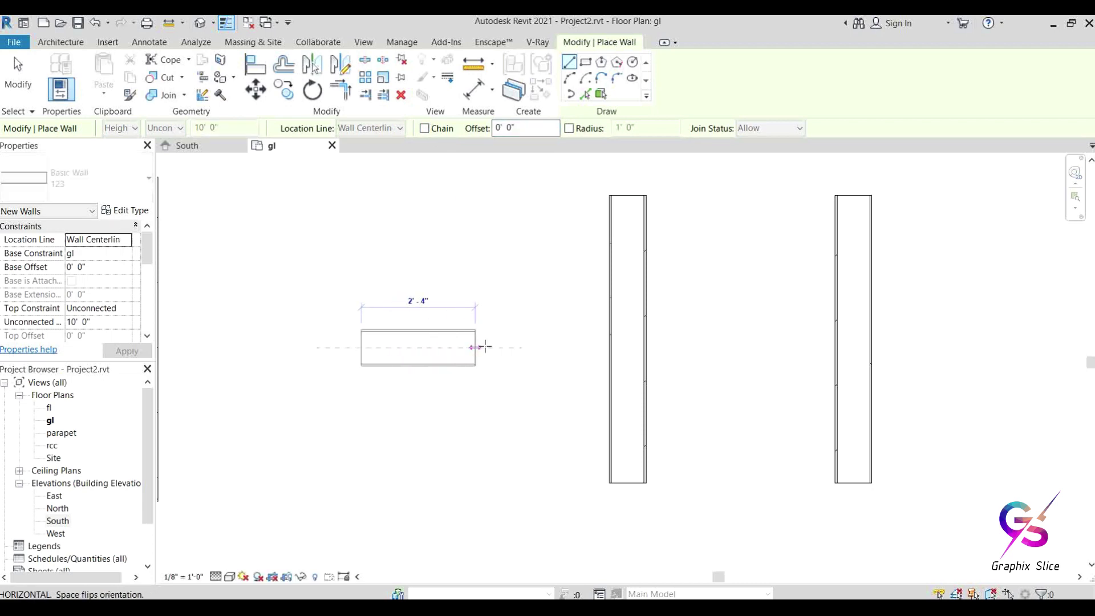
left_click(627, 348)
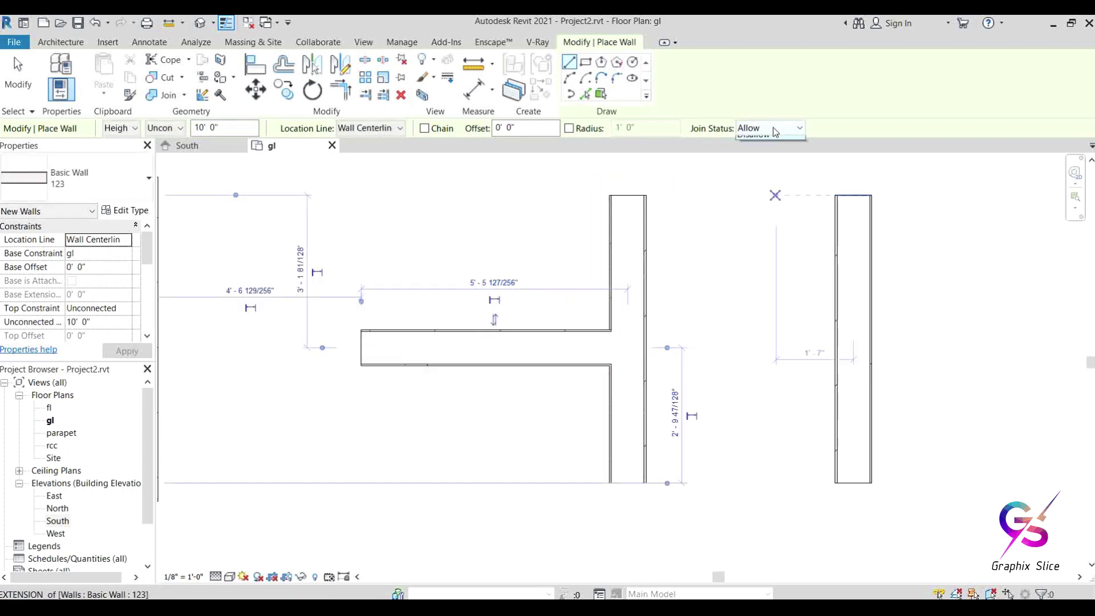
- Set the join status to Disallow and draw a horizontal wall ending on the middle vertical wall's centerline, inspecting the overlap
left_click(765, 154)
middle_click_drag(765, 347, 518, 343)
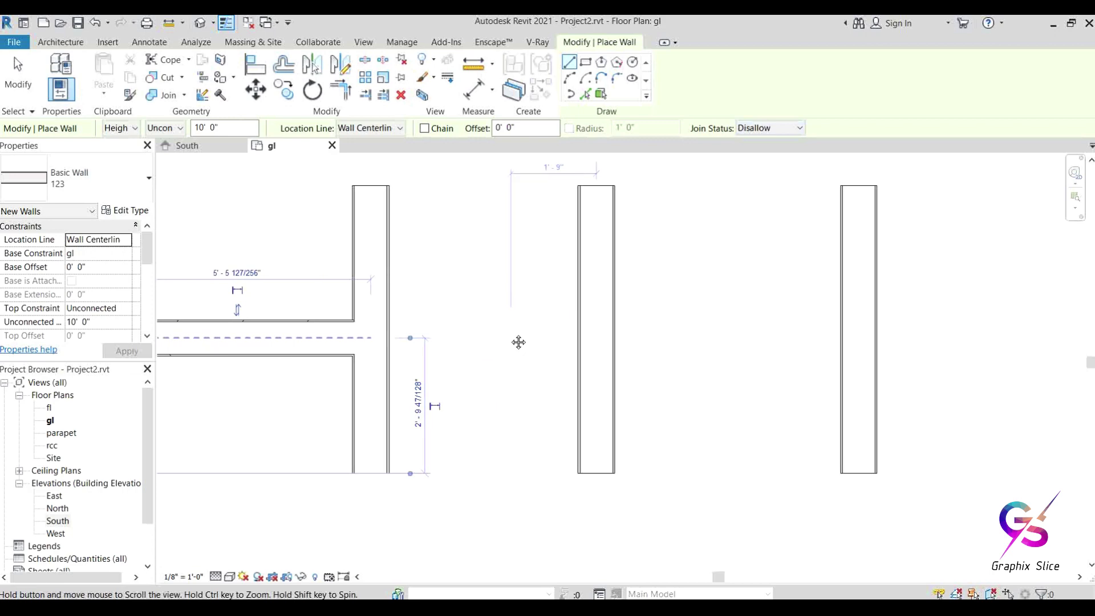
left_click(778, 338)
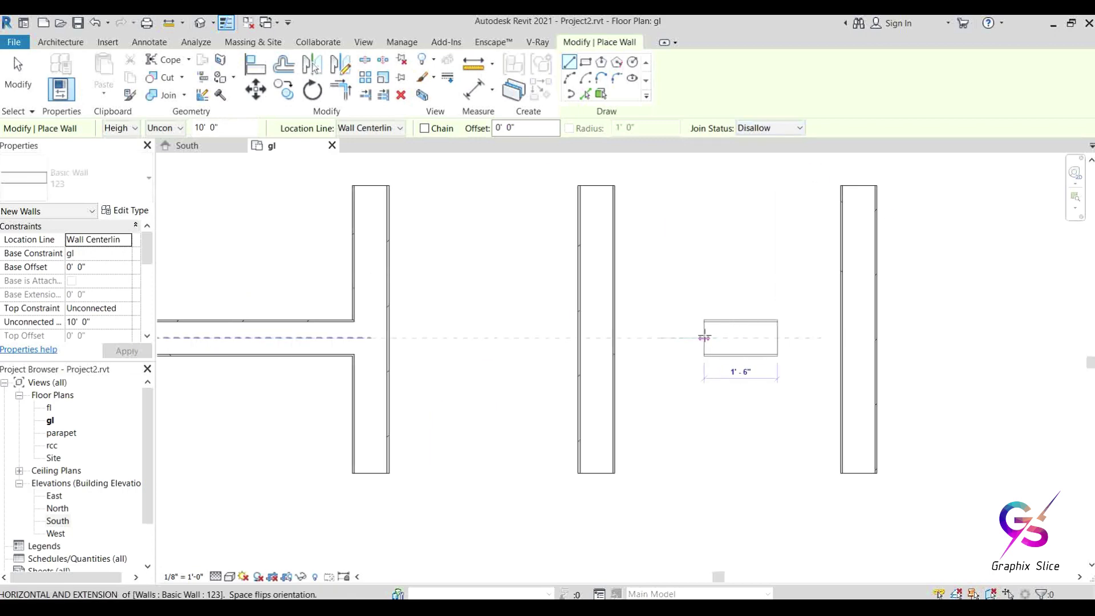
left_click(596, 338)
right_click(687, 239)
left_click(716, 247)
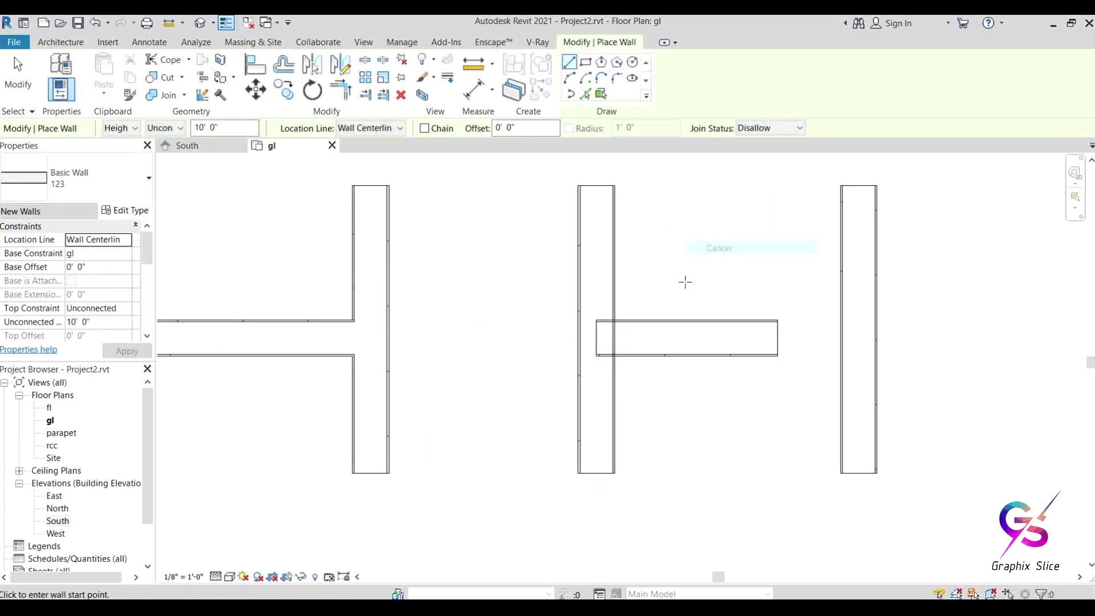
scroll(600, 343, "up", 2)
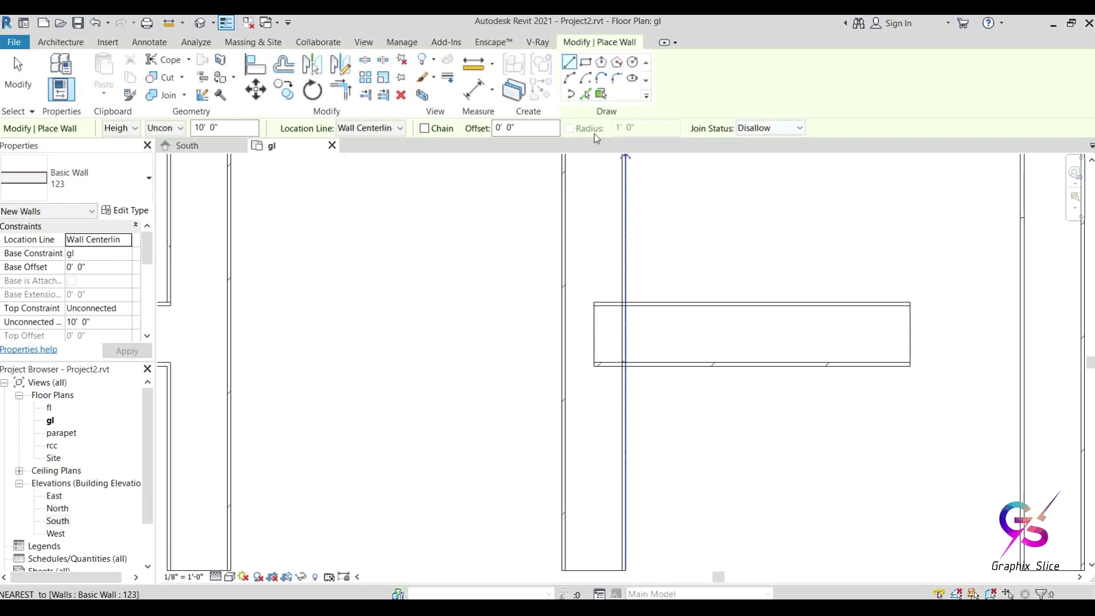
scroll(516, 196, "down", 3)
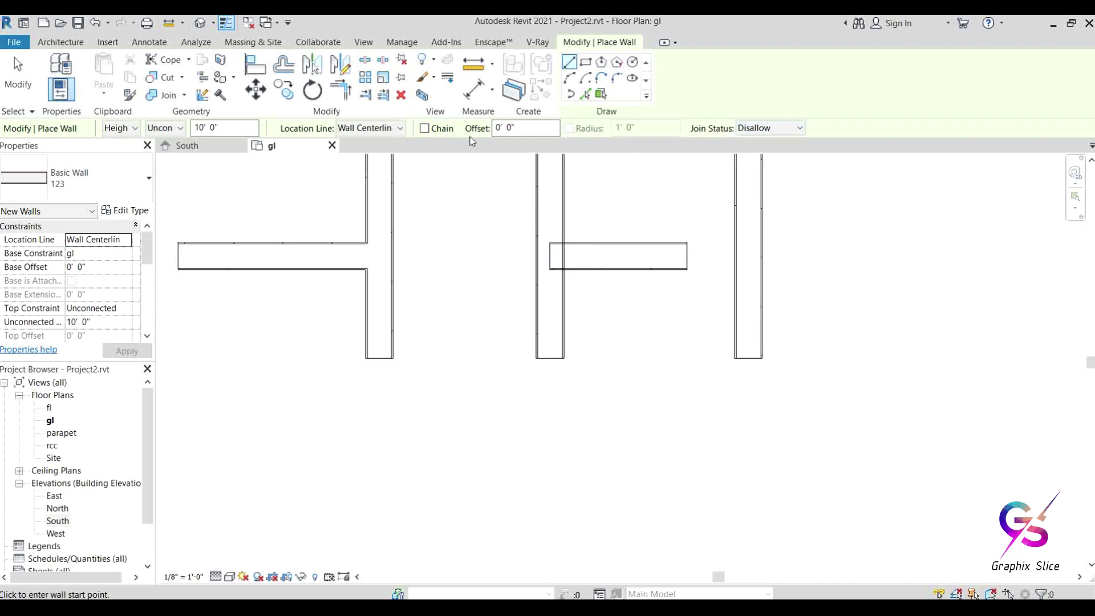
- Turn on Chain, restart wall placement, and set the join status back to Allow
left_click(423, 130)
right_click(479, 216)
left_click(503, 225)
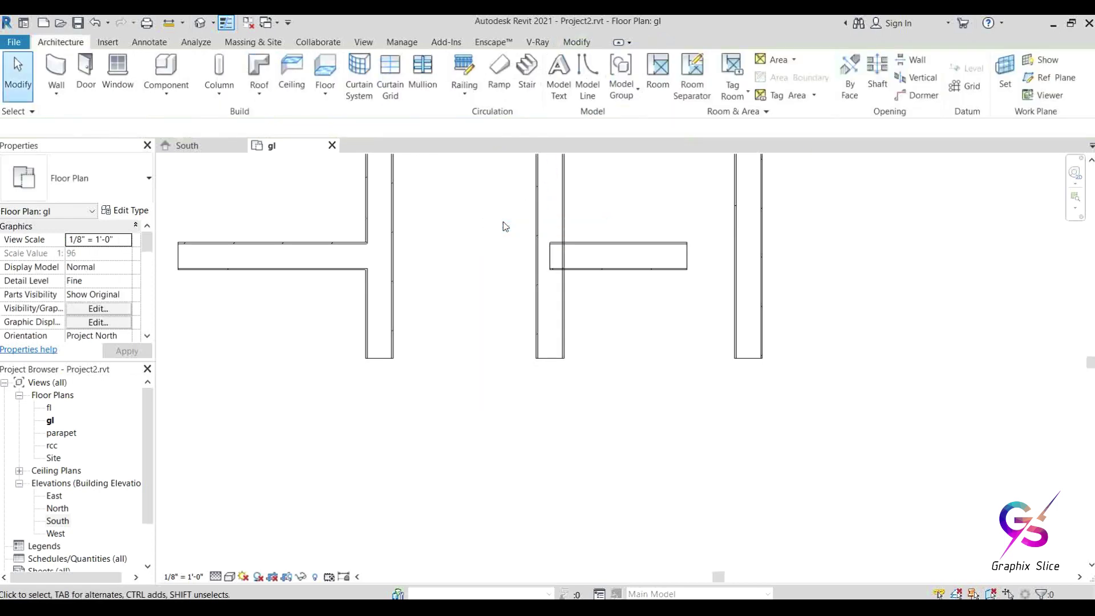
left_click(55, 71)
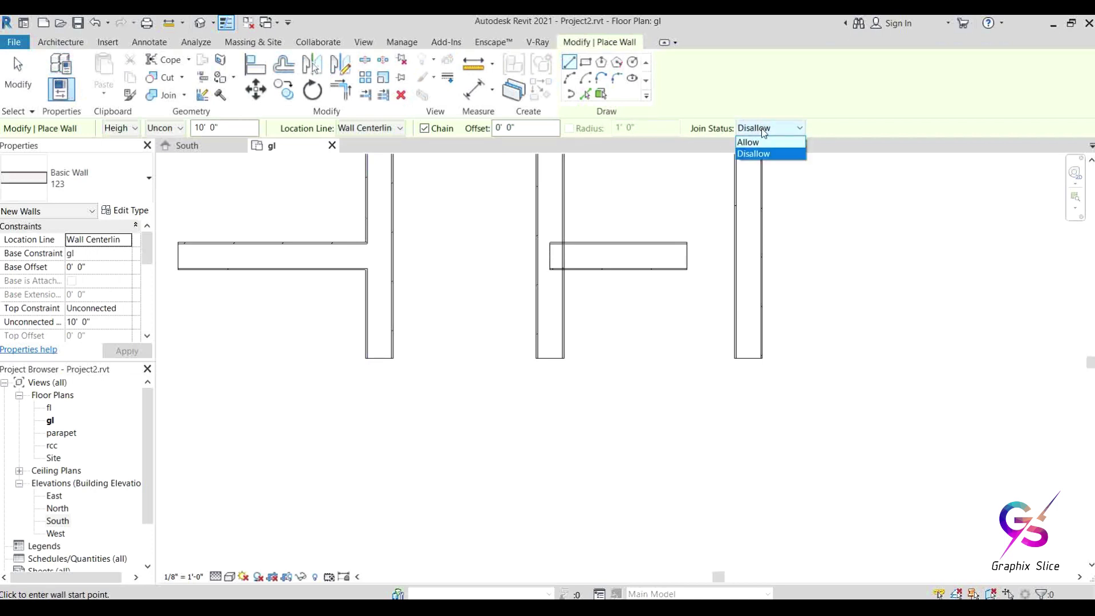
left_click(758, 154)
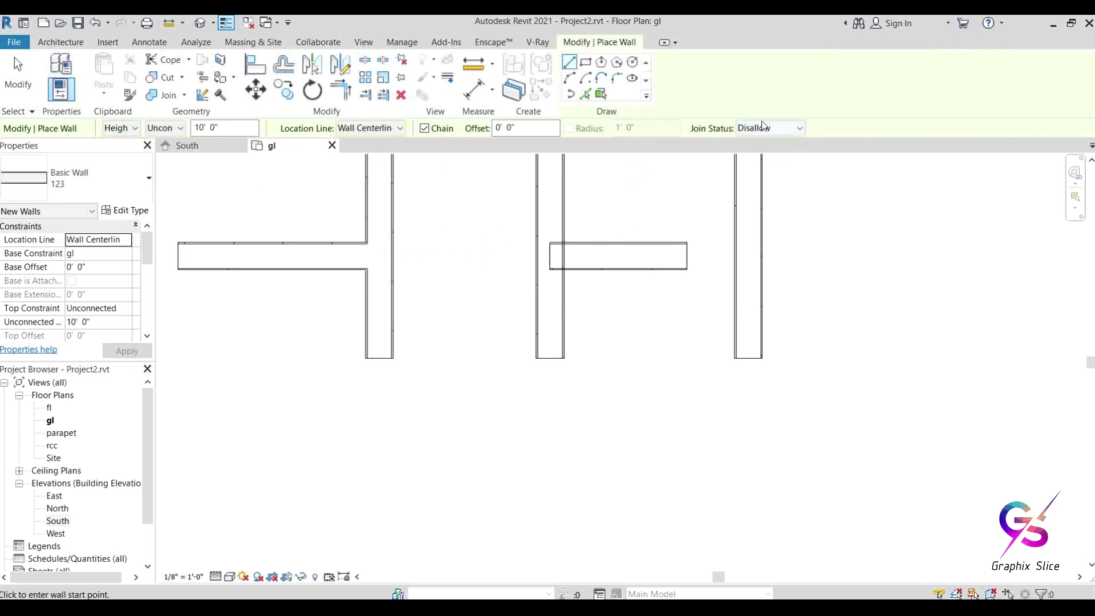
left_click(763, 125)
left_click(759, 144)
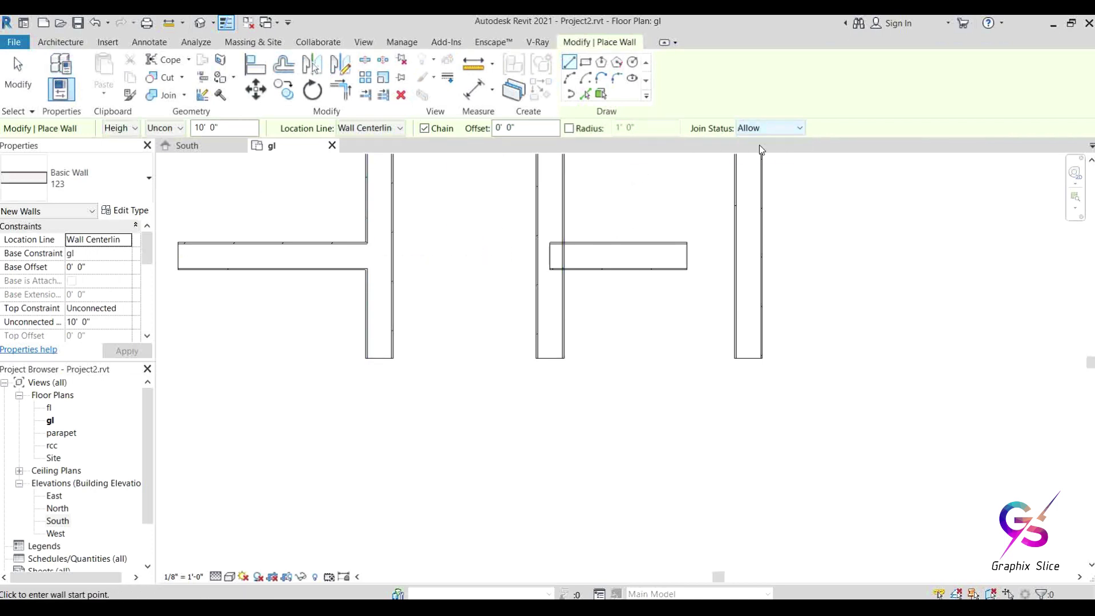
- Enable a 1' 0" corner radius and draw a chained three-sided U of walls, open toward the existing vertical walls
left_click(569, 129)
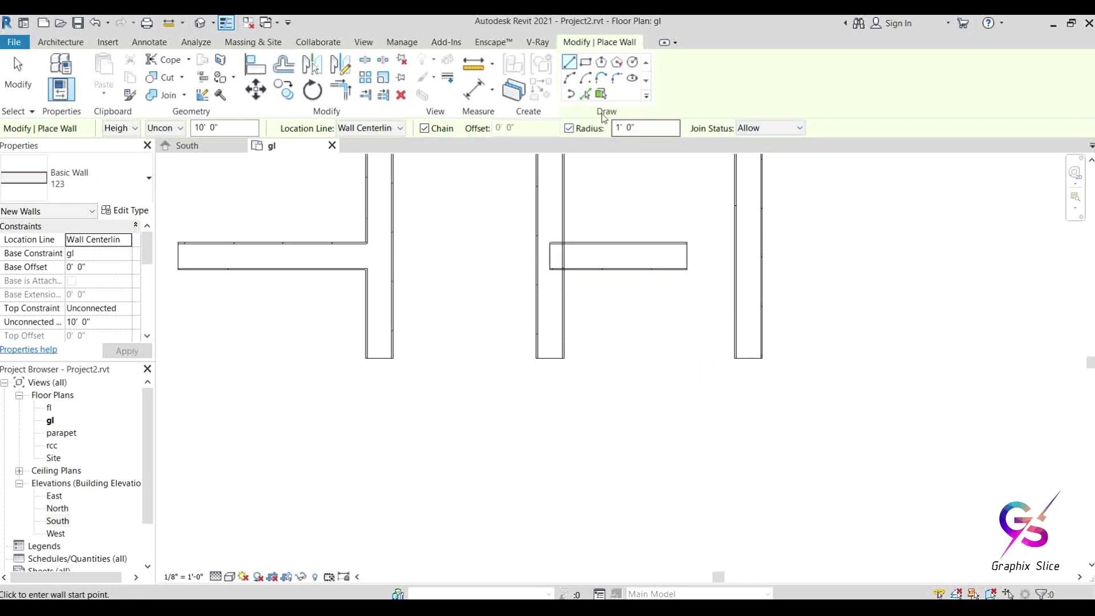
middle_click_drag(706, 266, 421, 374)
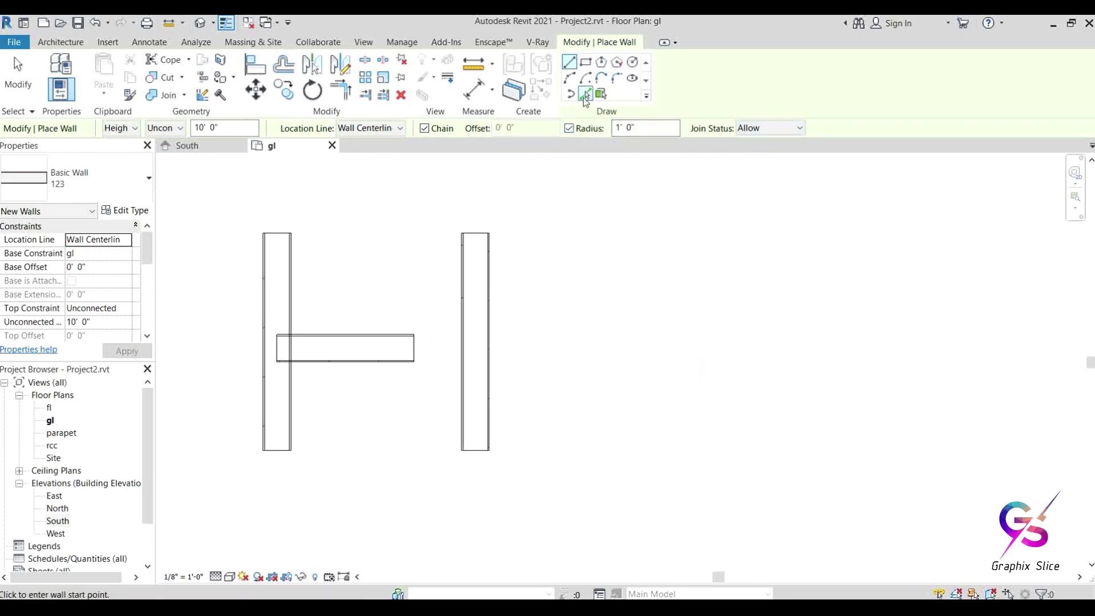
left_click(584, 240)
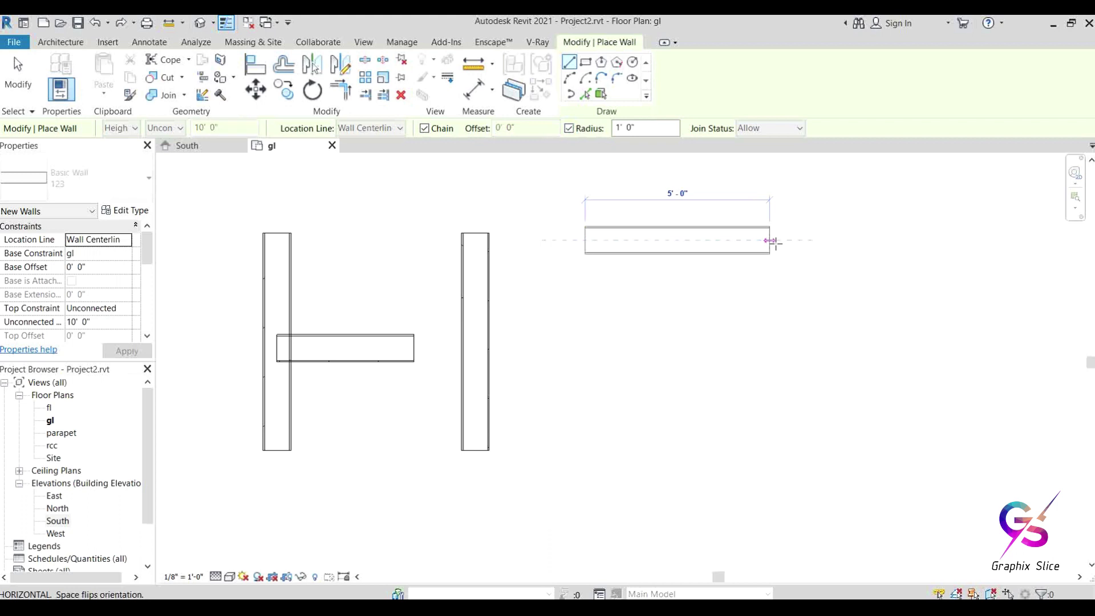
left_click(806, 241)
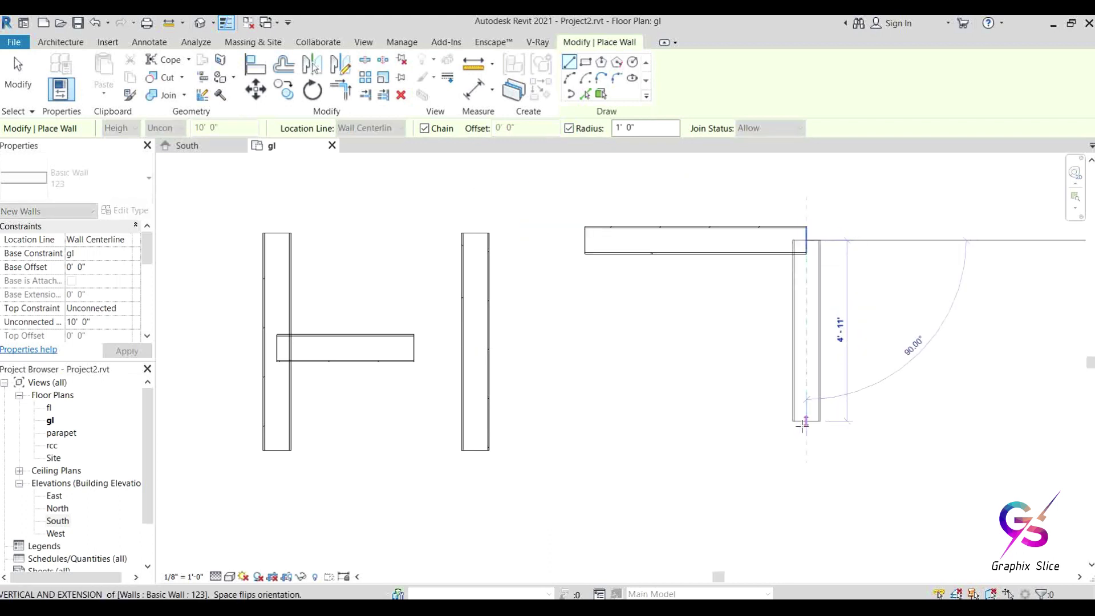
left_click(806, 450)
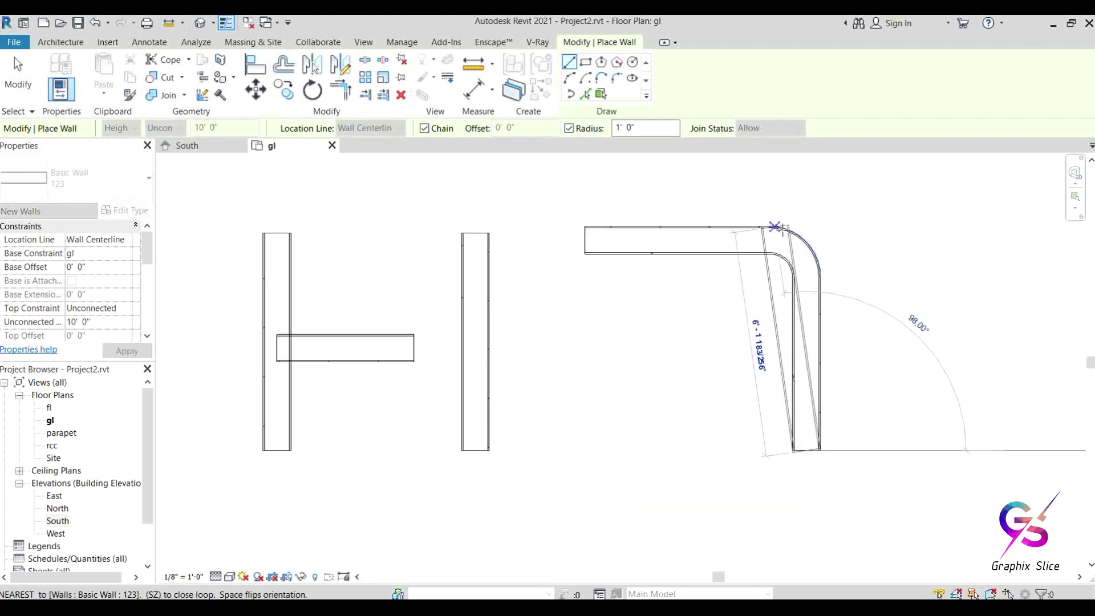
left_click(585, 451)
key("Escape")
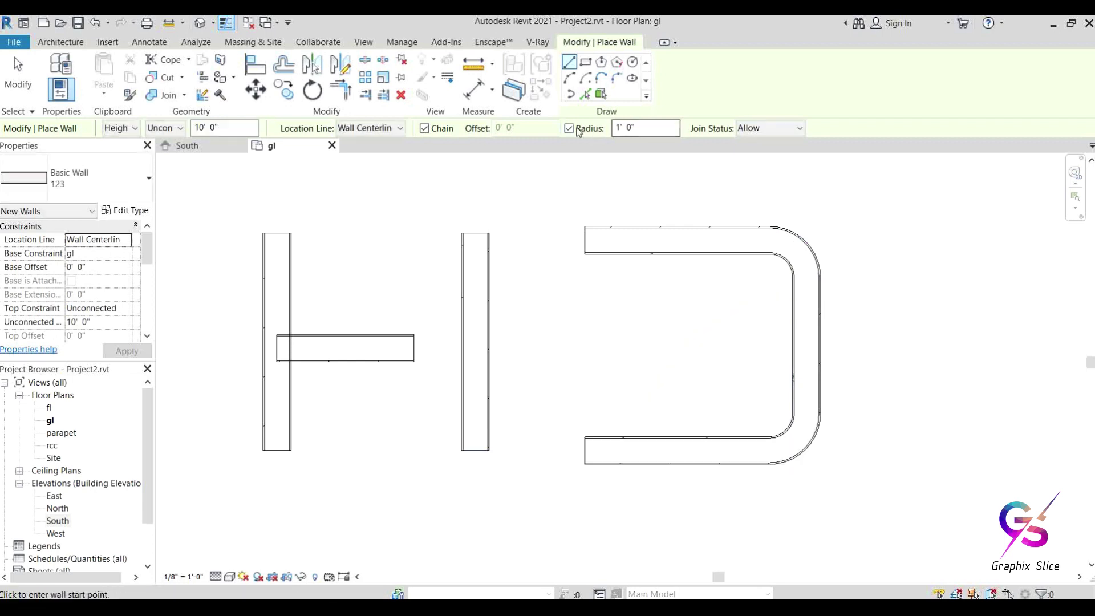
- Turn off the radius and draw a chained U of square-cornered walls beside the rounded one, with horizontal sides 6' 8" long
left_click(569, 128)
middle_click_drag(692, 244, 422, 259)
left_click(658, 226)
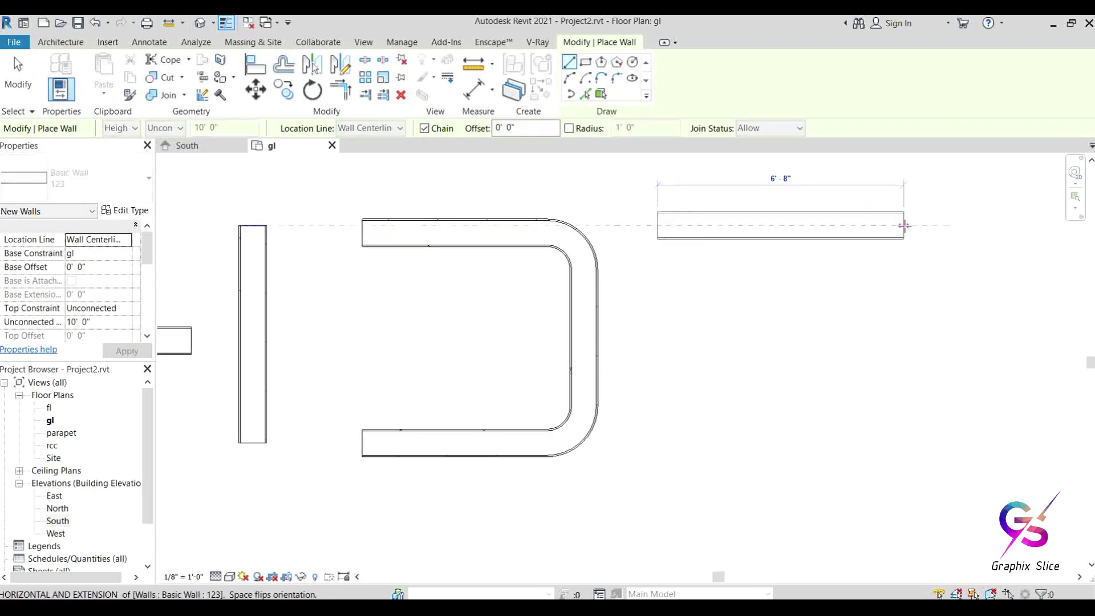
left_click(905, 225)
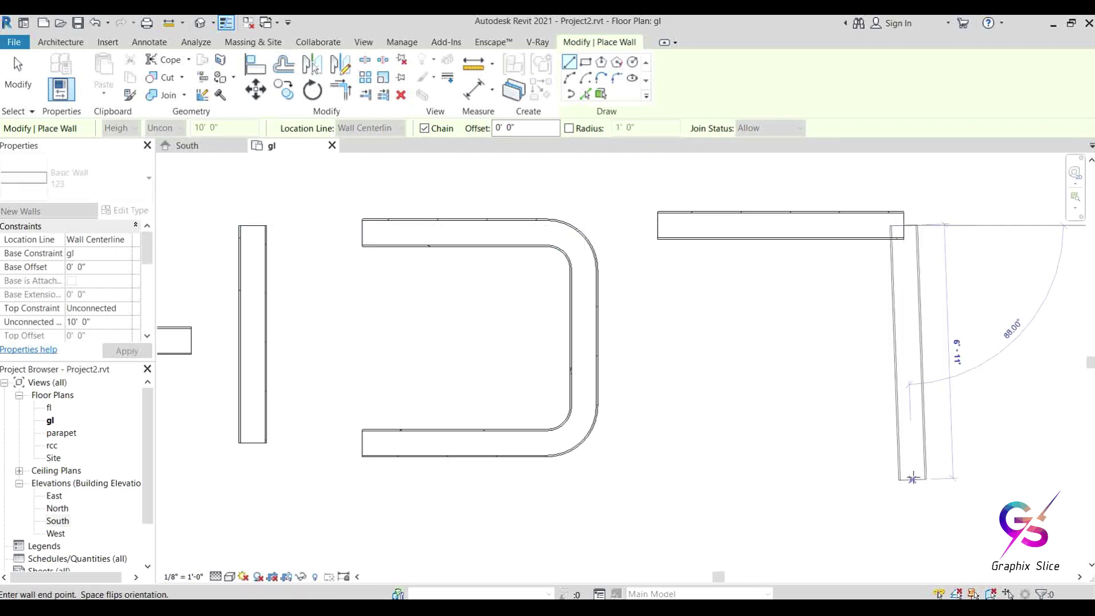
left_click(905, 461)
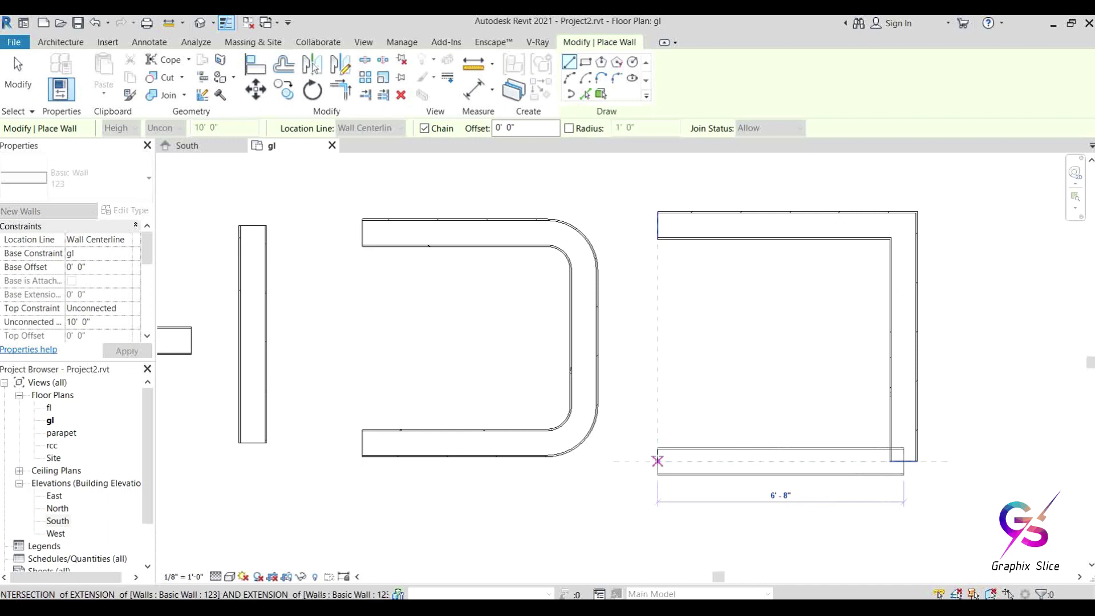
left_click(657, 460)
right_click(718, 288)
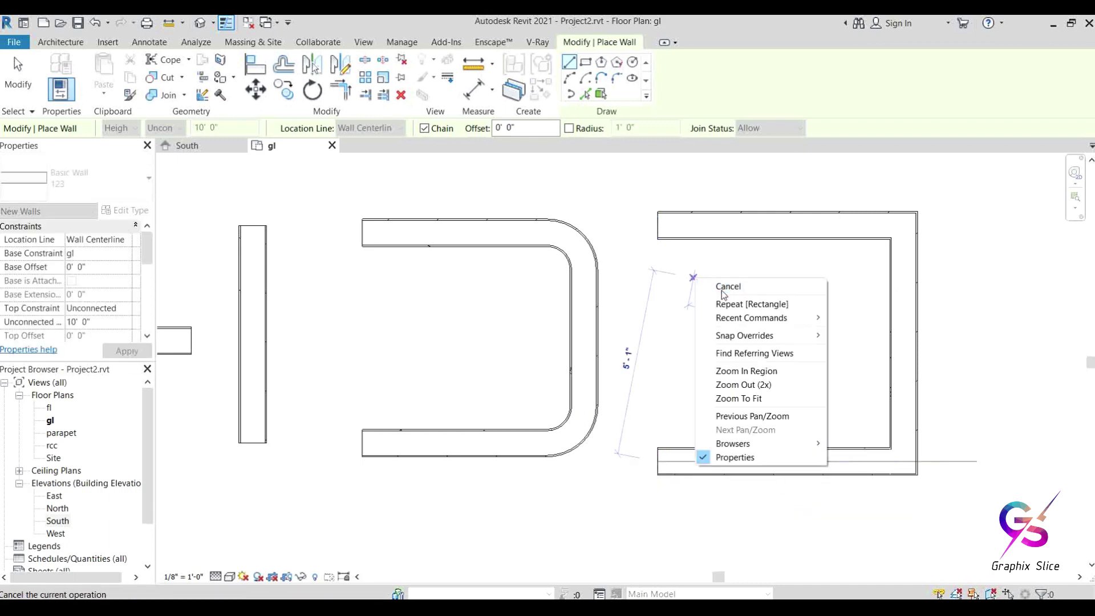
left_click(734, 295)
- Compare the rounded U's curved corner segment with the vertical wall of the square-cornered U
left_click(589, 242)
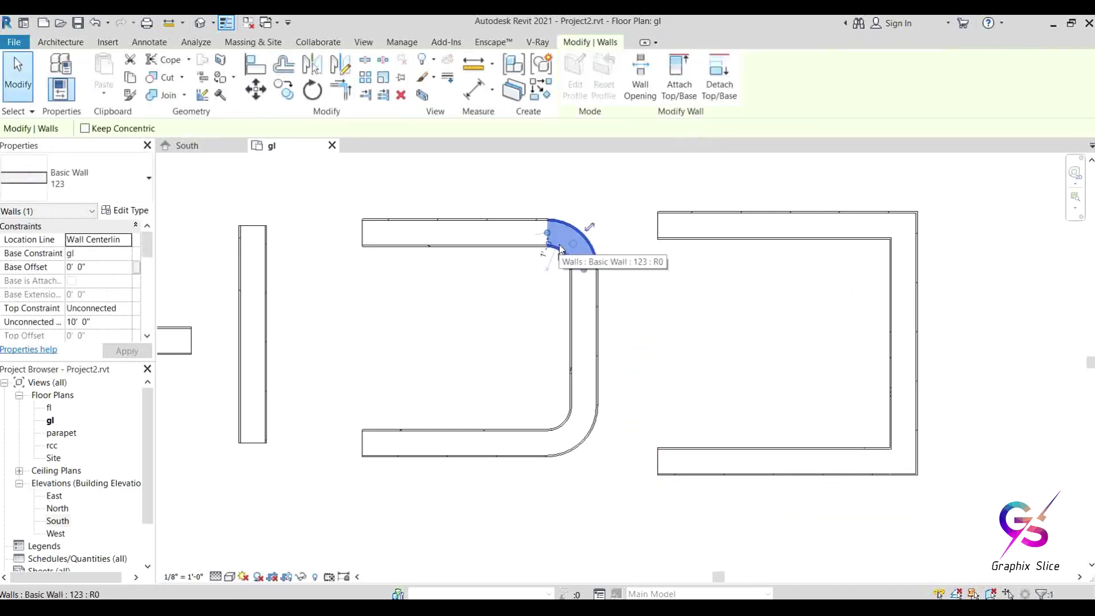
left_click(721, 296)
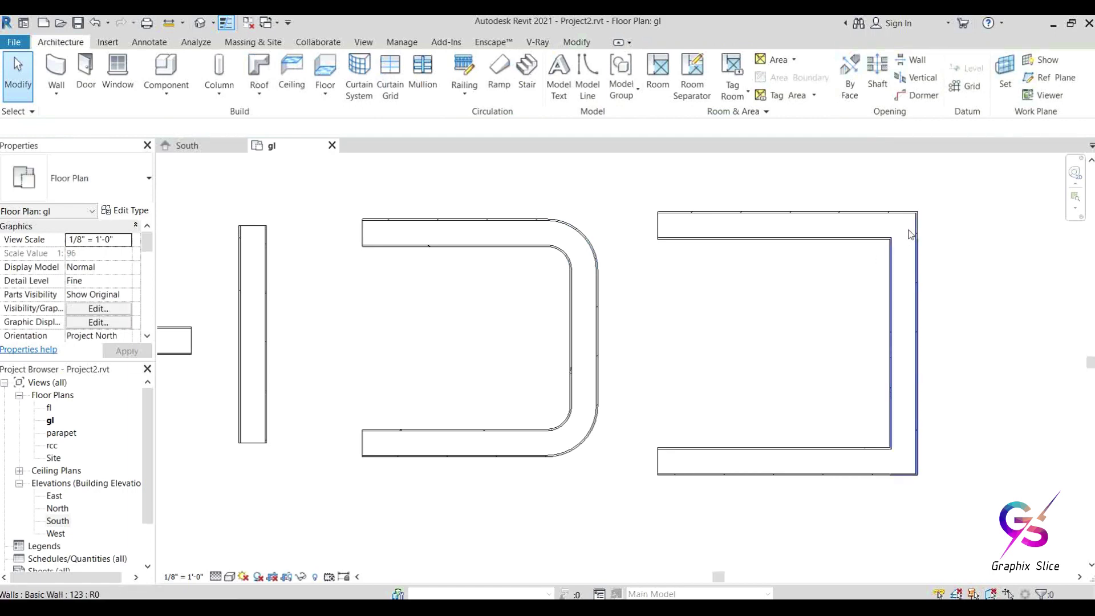
left_click(910, 234)
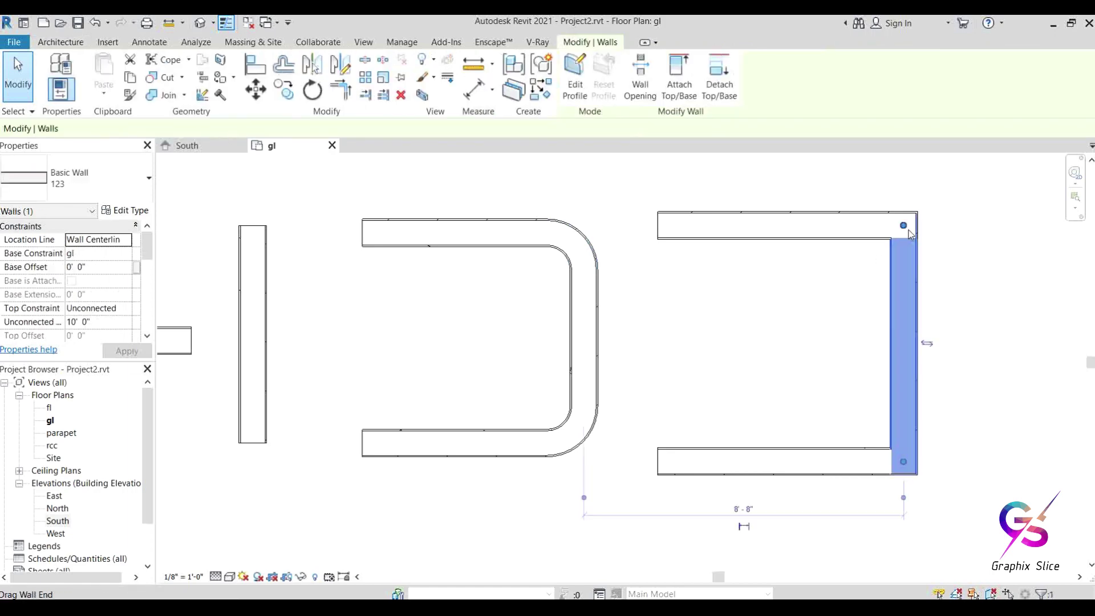
left_click(957, 292)
scroll(958, 292, "down", 2)
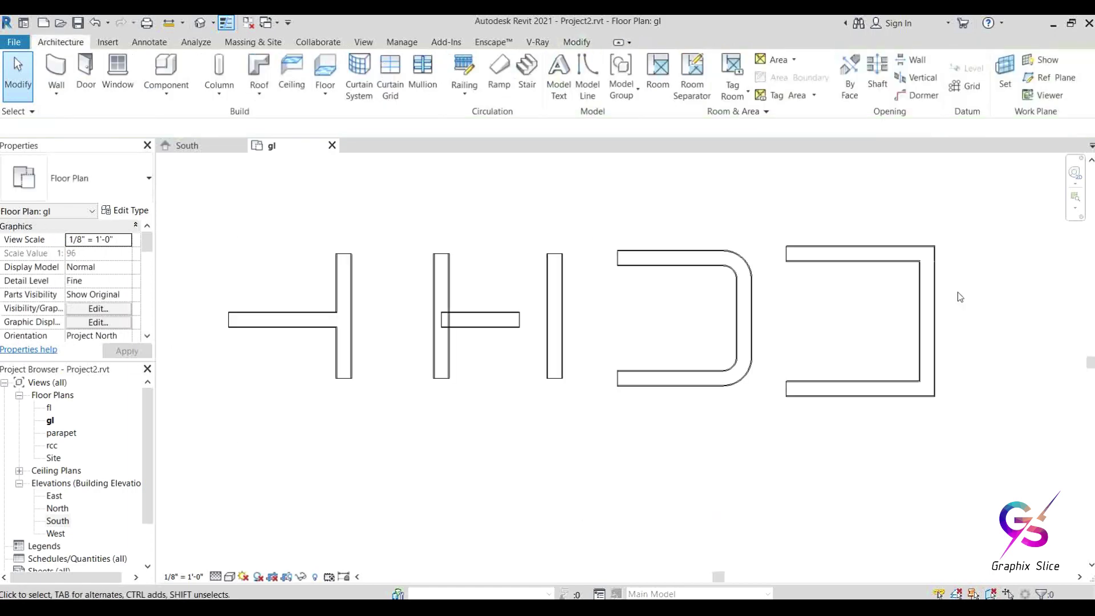
- Review the wall placement options, including the location line choices, and leave wall placement without drawing
left_click(62, 64)
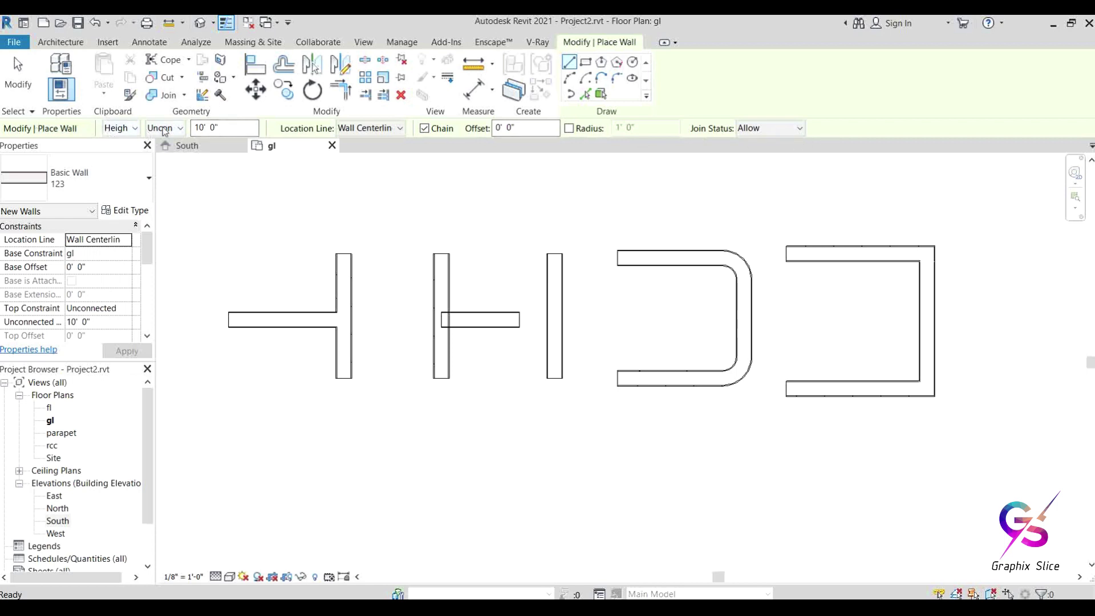
left_click(383, 128)
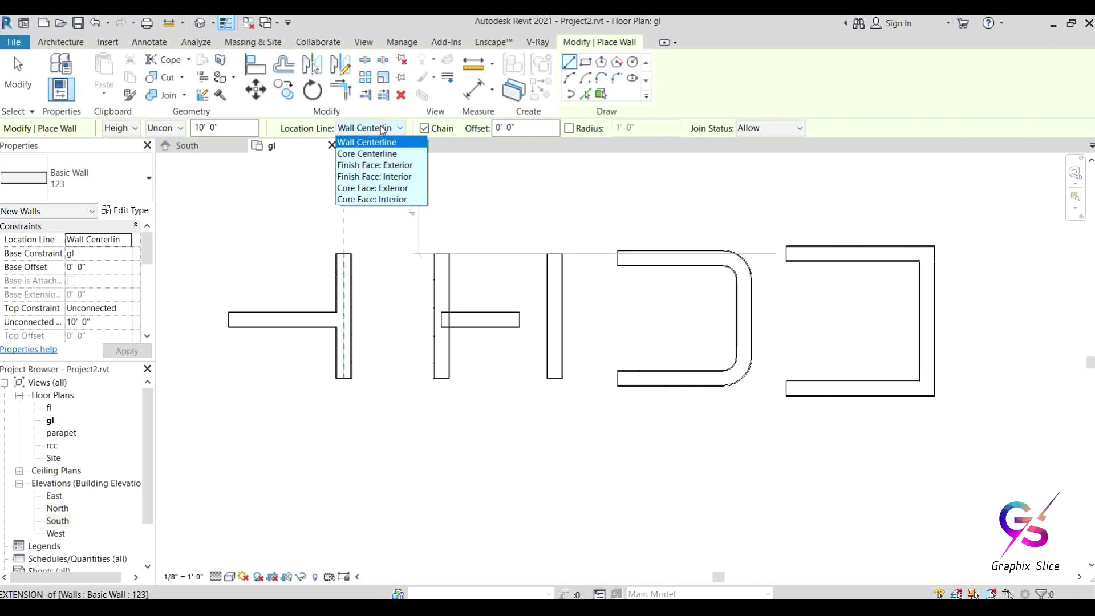
left_click(383, 130)
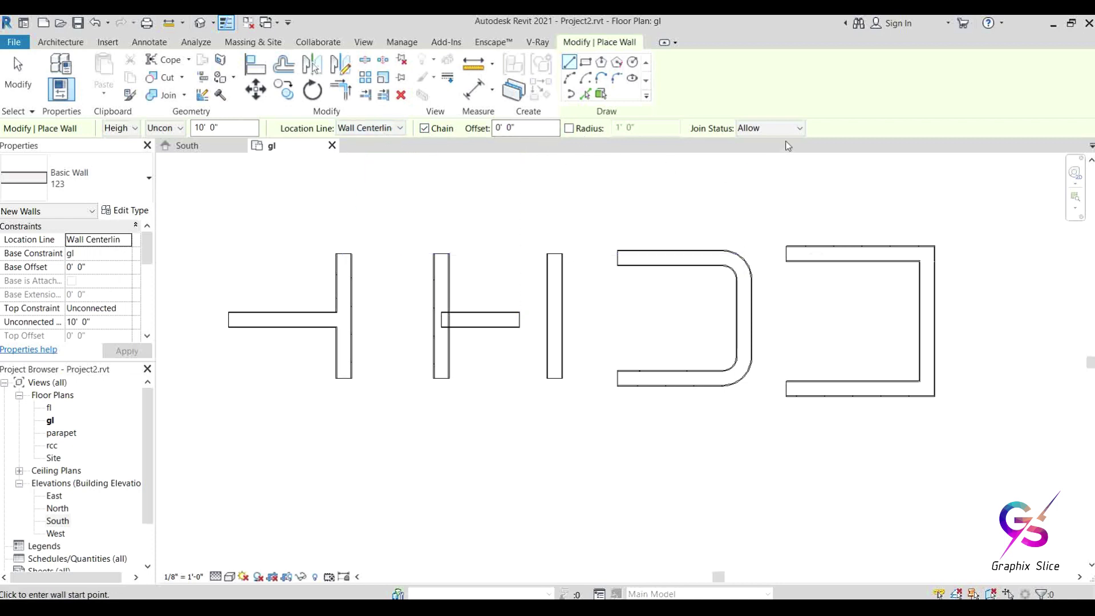
right_click(631, 196)
left_click(642, 206)
- Select all the practice walls in the gl floor plan and delete them
right_click(595, 197)
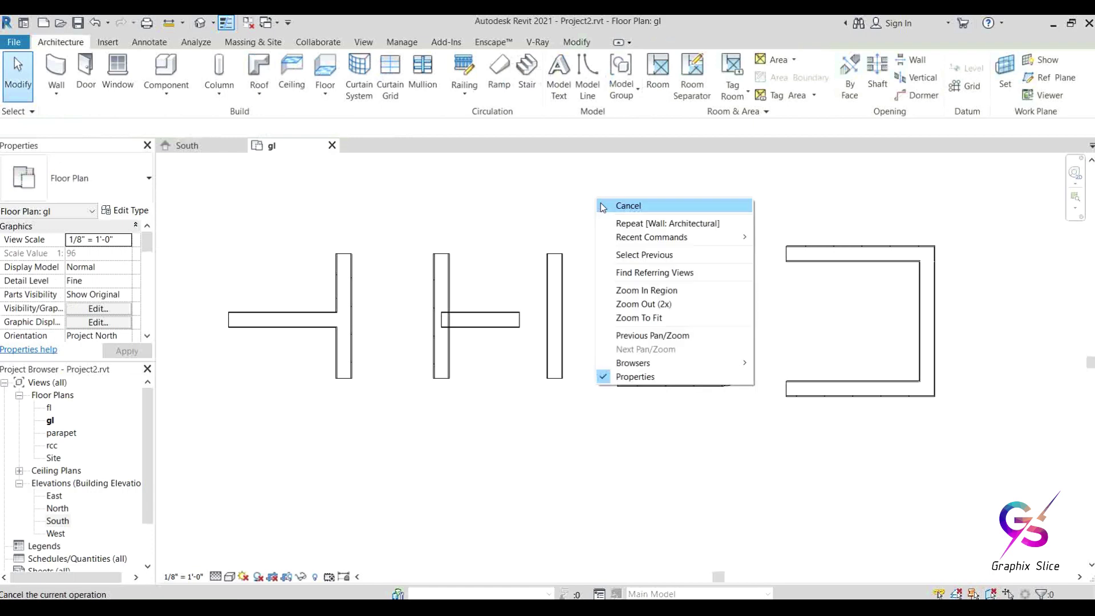
left_click(624, 303)
scroll(807, 302, "down", 2)
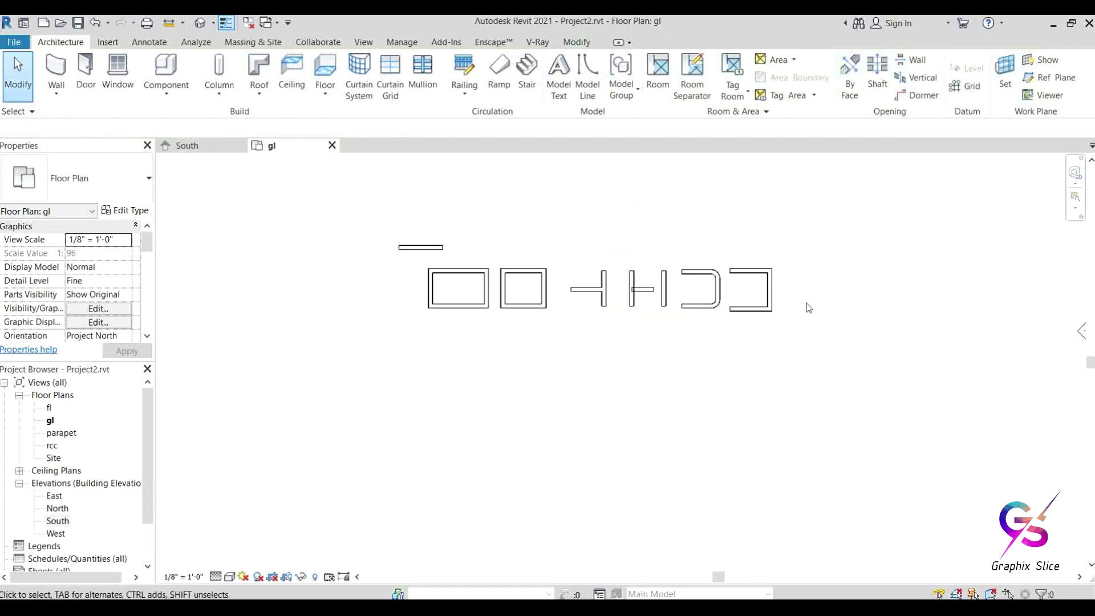
left_click_drag(820, 220, 239, 413)
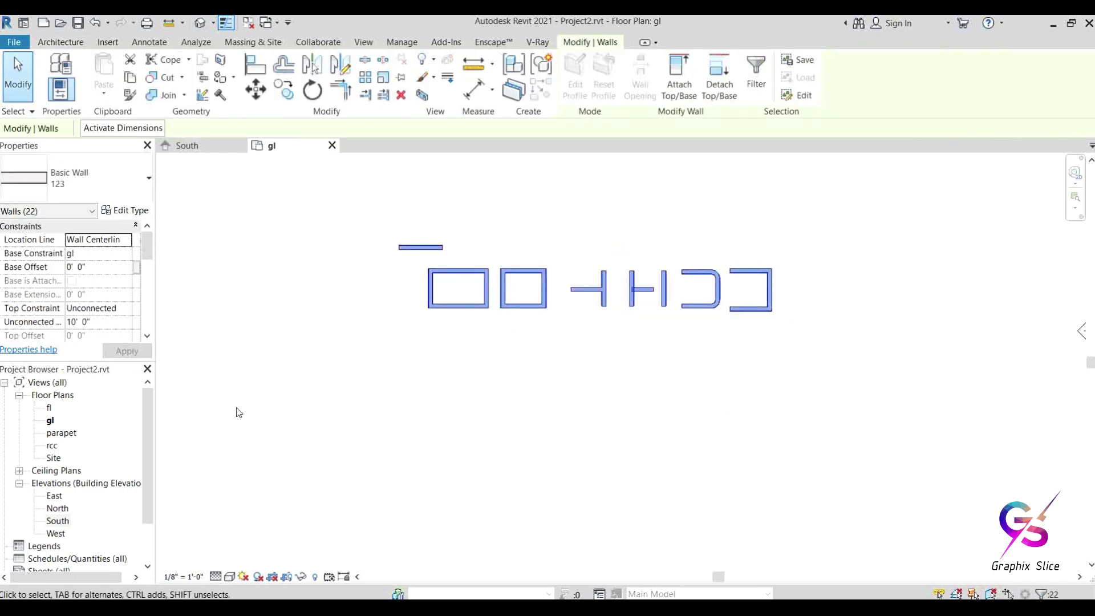
key("Delete")
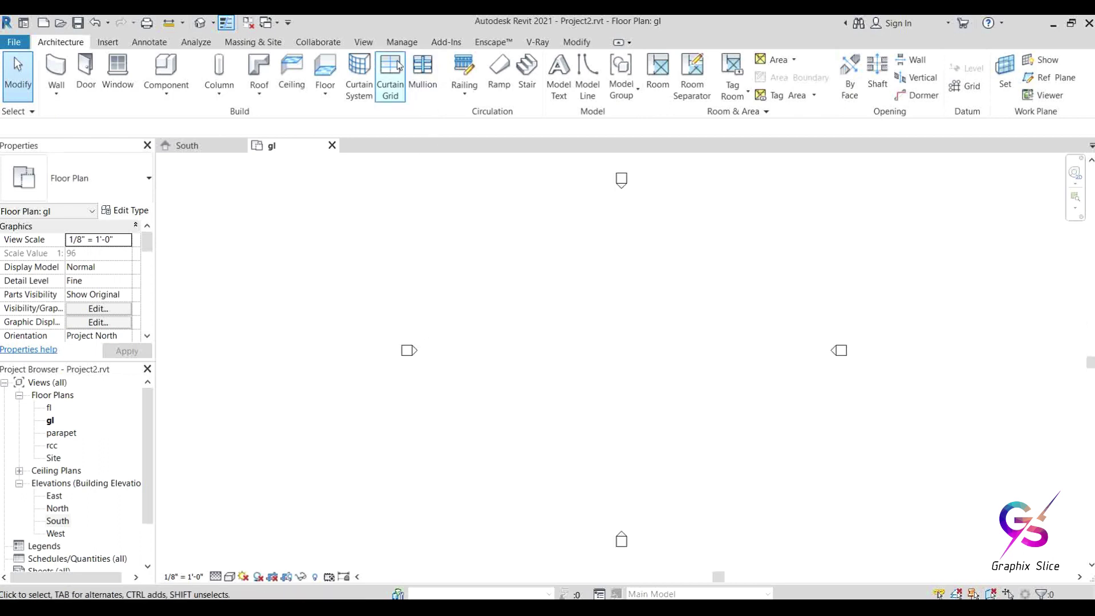
- Import plan.dwg from the Desktop into the gl floor plan, positioned Auto - Origin to Internal Origin
left_click(362, 42)
scroll(361, 46, "up", 5)
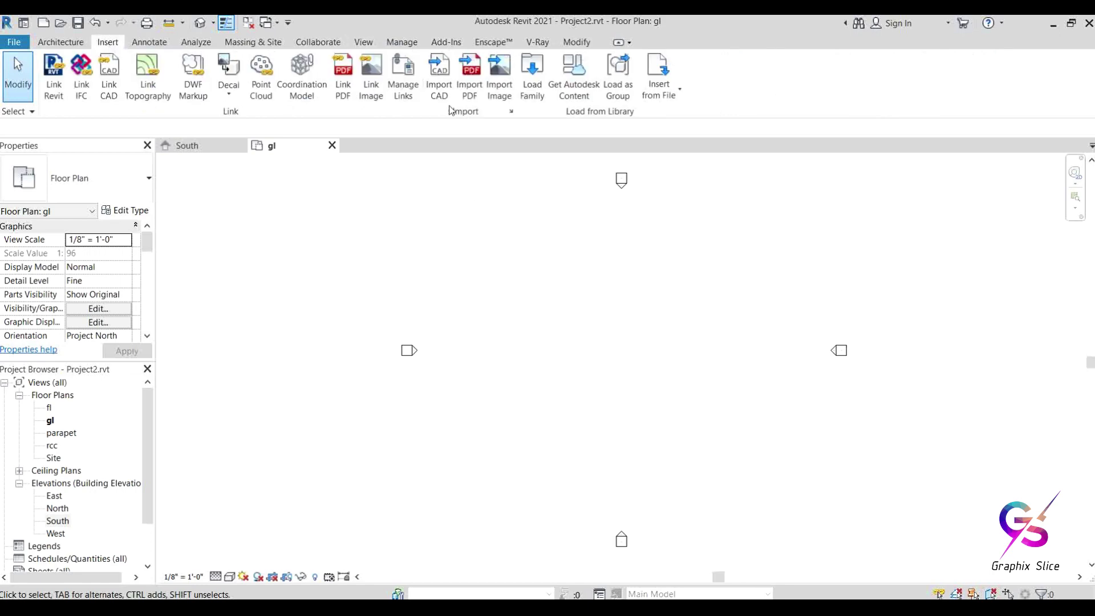
left_click(442, 83)
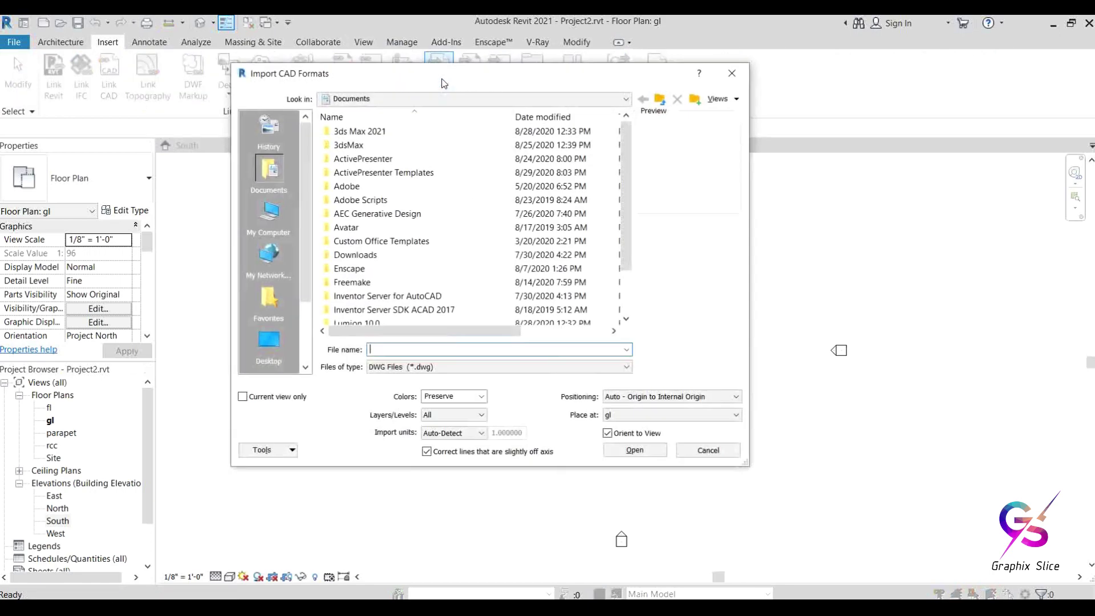
left_click(267, 343)
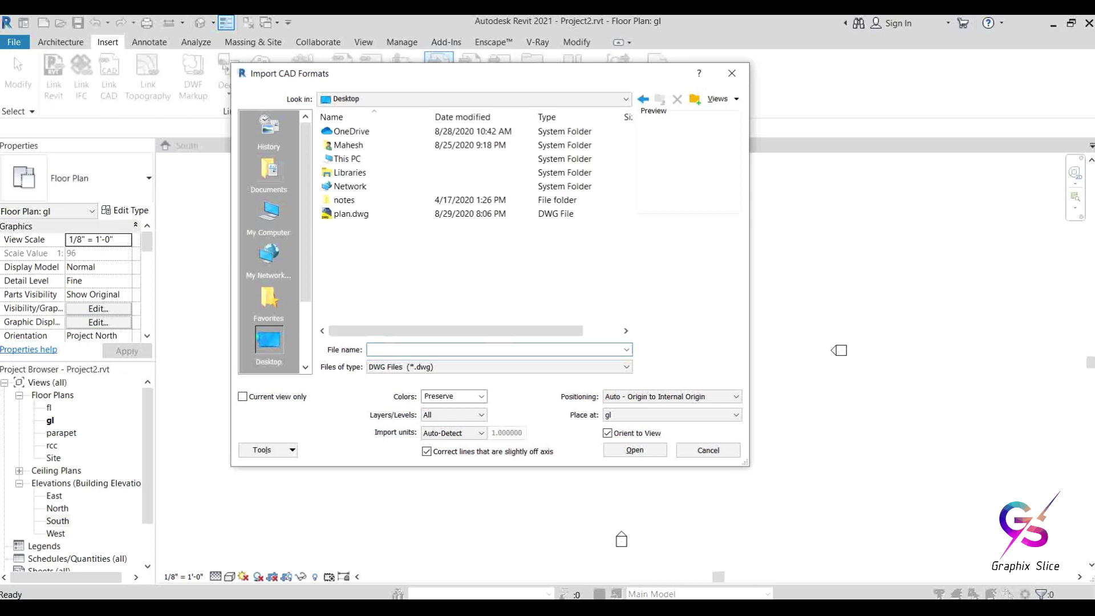
left_click(332, 217)
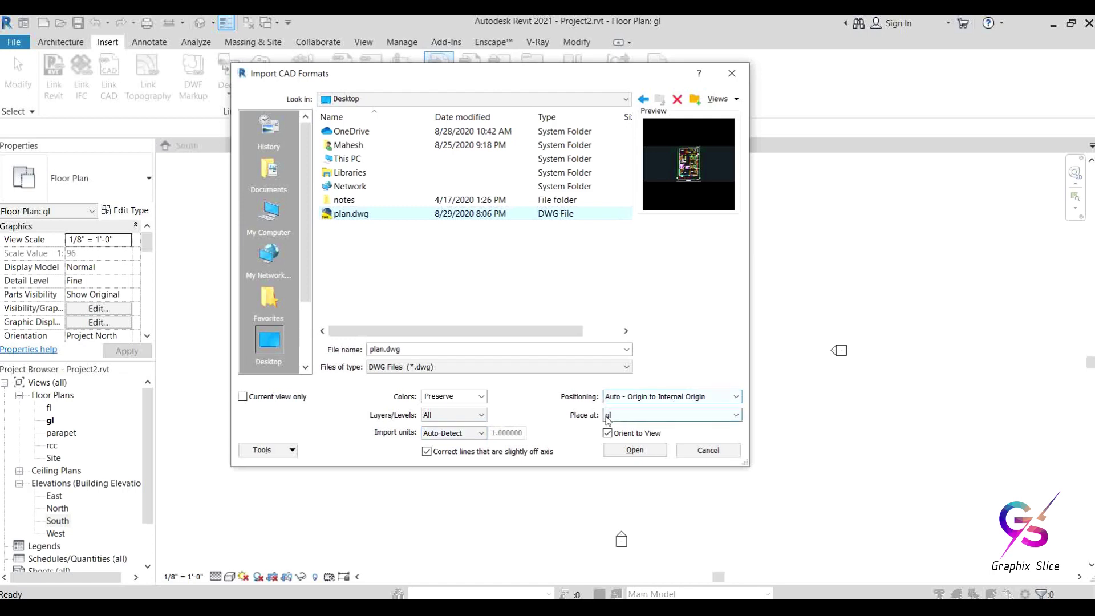
left_click(634, 450)
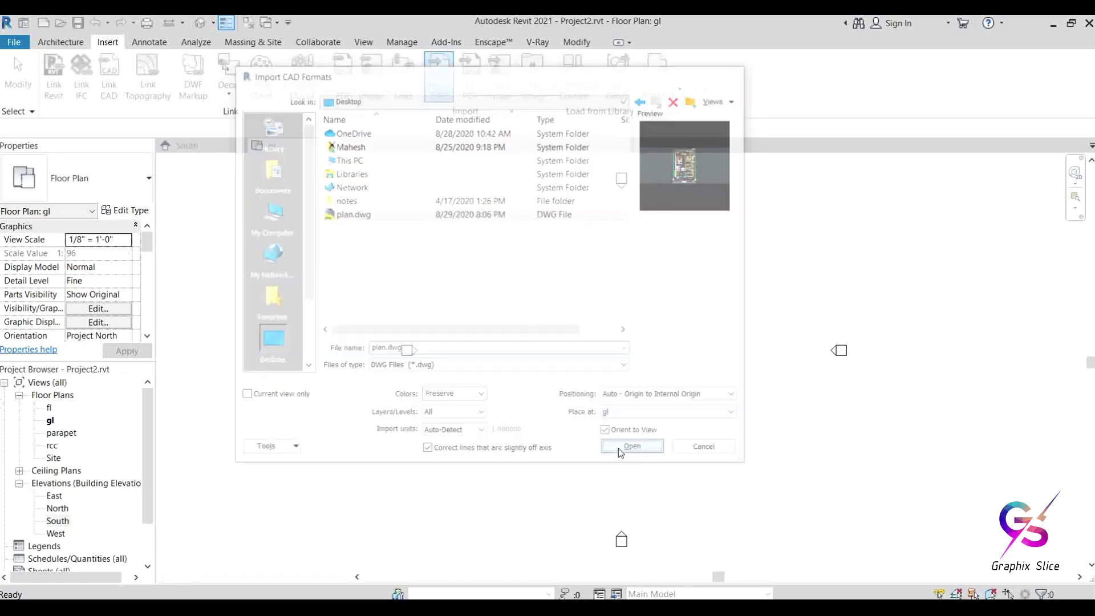
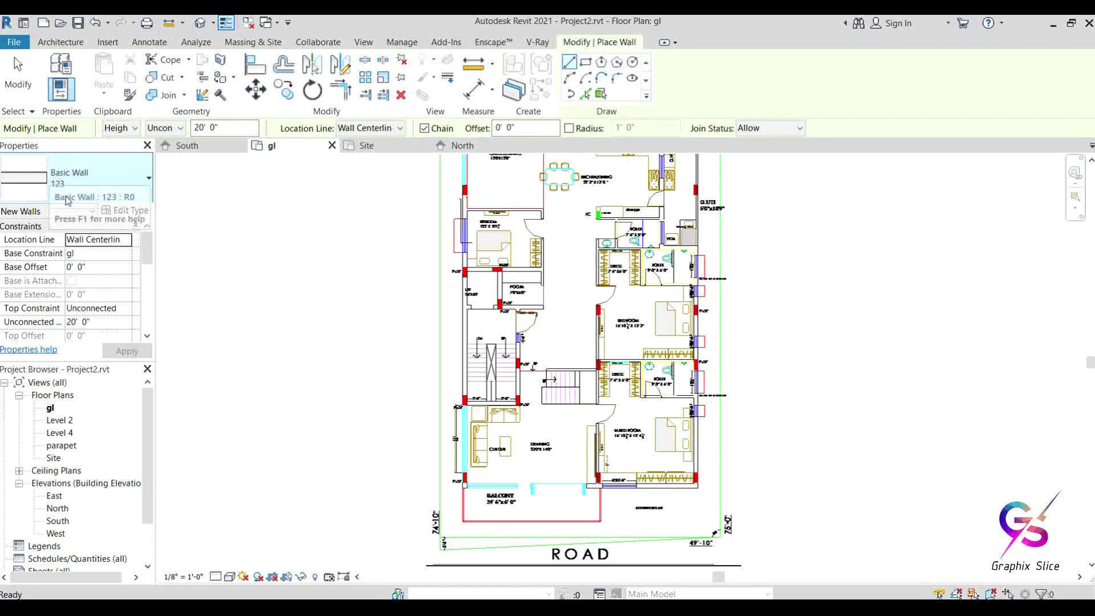
- Set up wall type 123 for placement with its height up to level rcc and its location line at Finish Face: Exterior
left_click(165, 128)
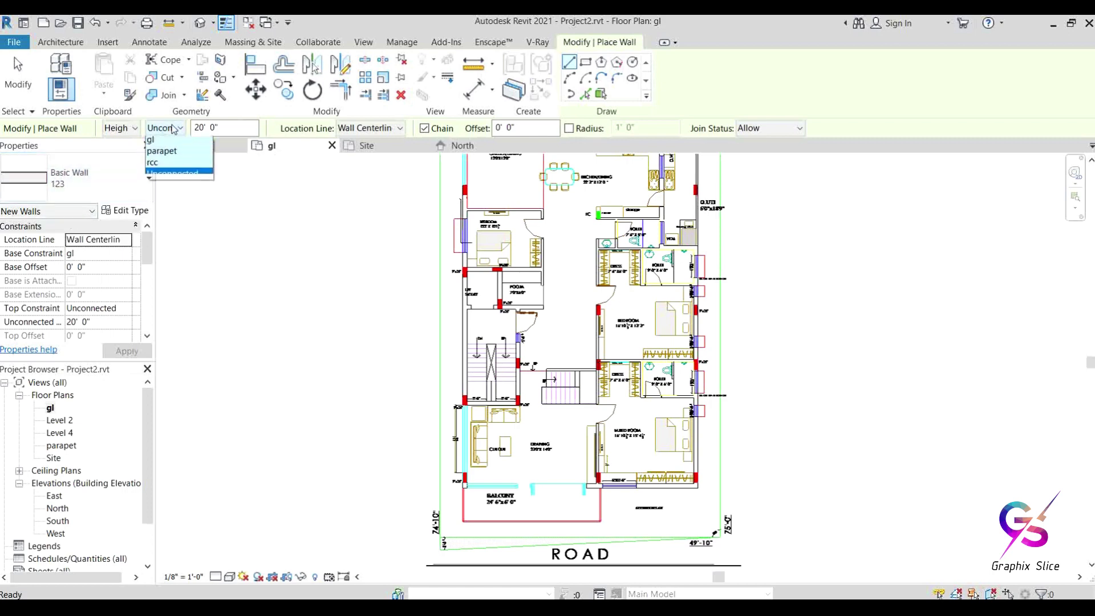
left_click(173, 177)
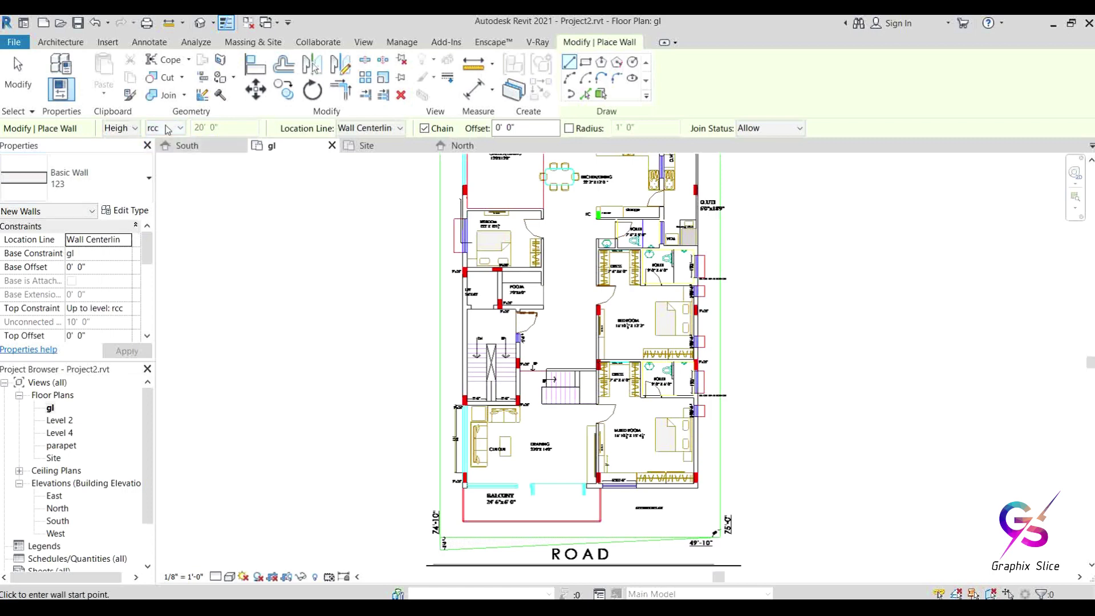
scroll(465, 486, "up", 8)
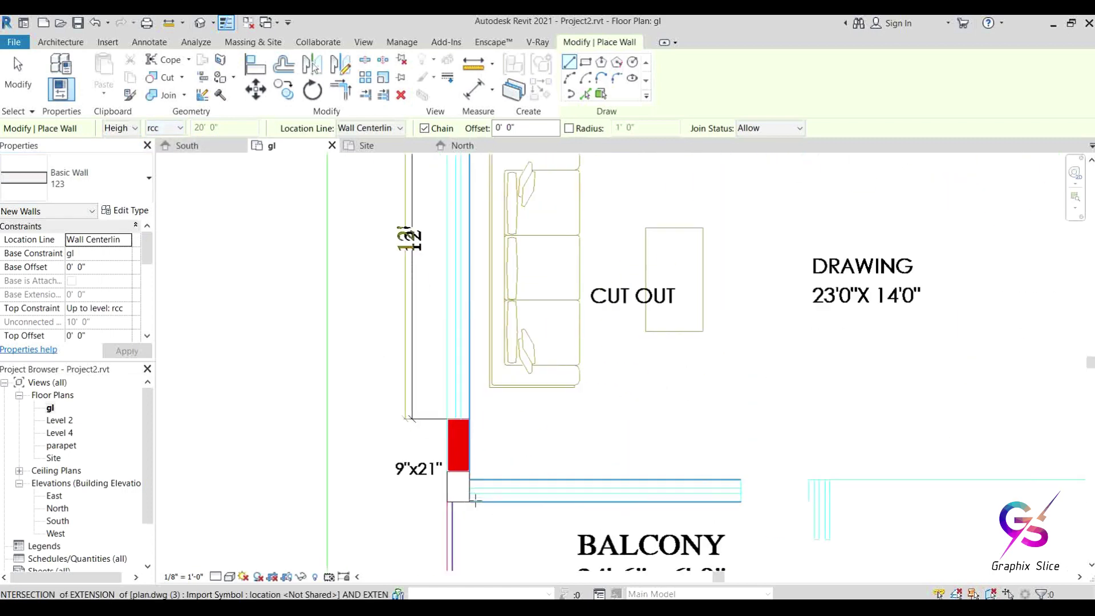
left_click(456, 484)
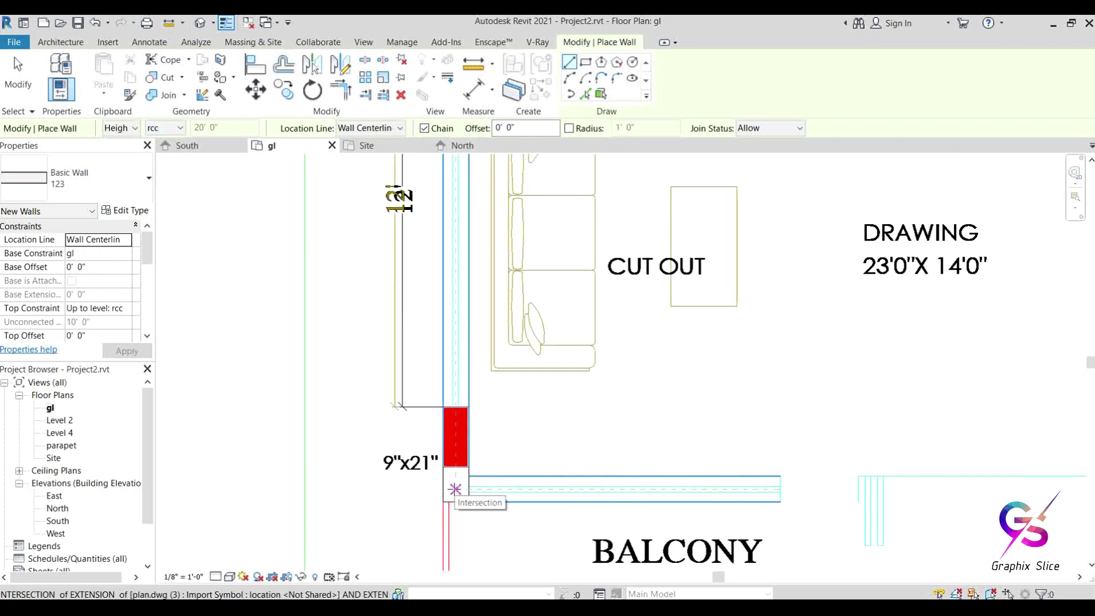
left_click(371, 128)
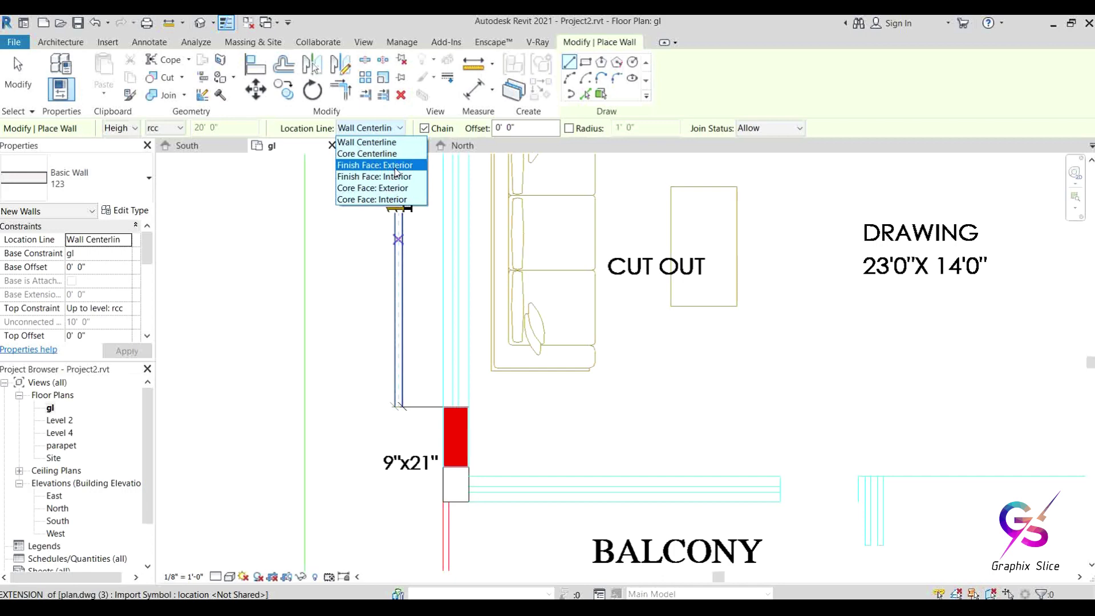
left_click(398, 167)
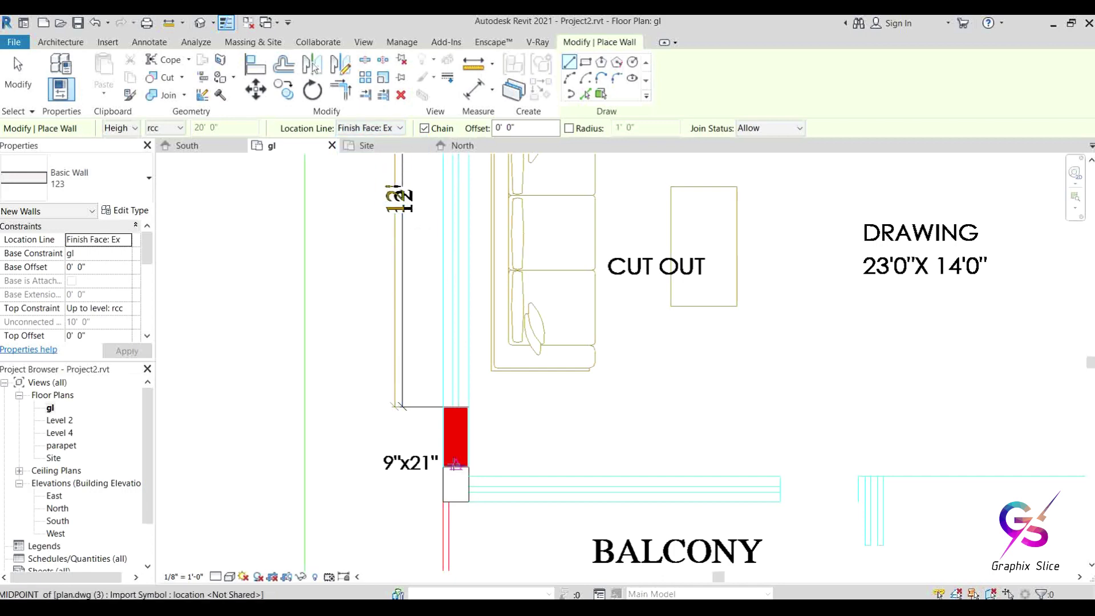
- Draw the outer side wall from the drawing room's balcony corner past the lift and bedroom to the garden/dining corner
left_click(444, 502)
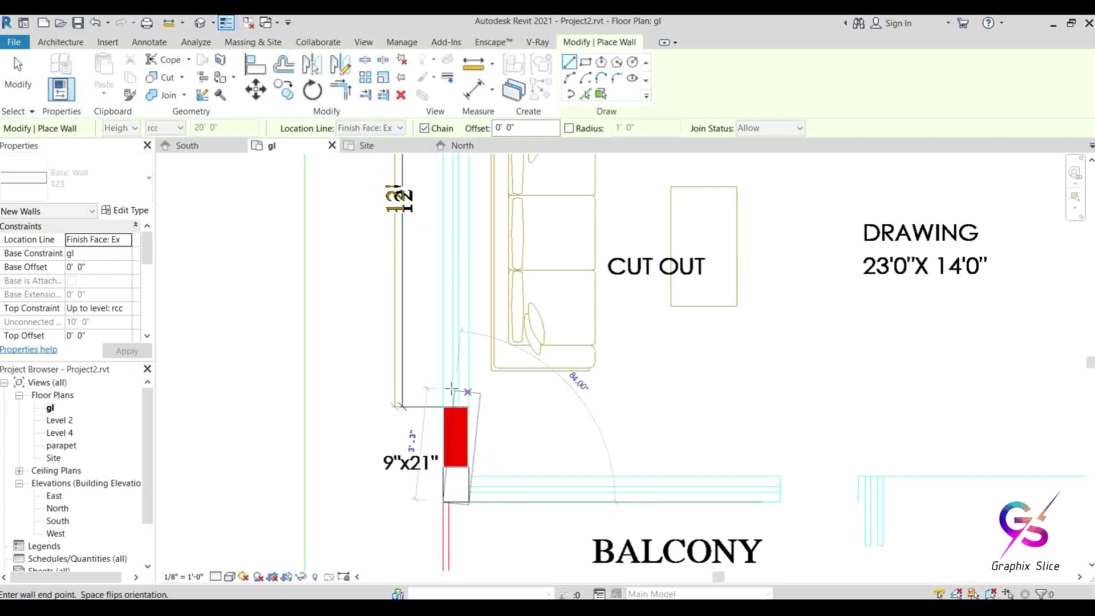
scroll(452, 387, "down", 2)
middle_click_drag(444, 288, 408, 507)
middle_click_drag(403, 285, 394, 457)
middle_click_drag(394, 394, 392, 448)
middle_click_drag(387, 229, 383, 337)
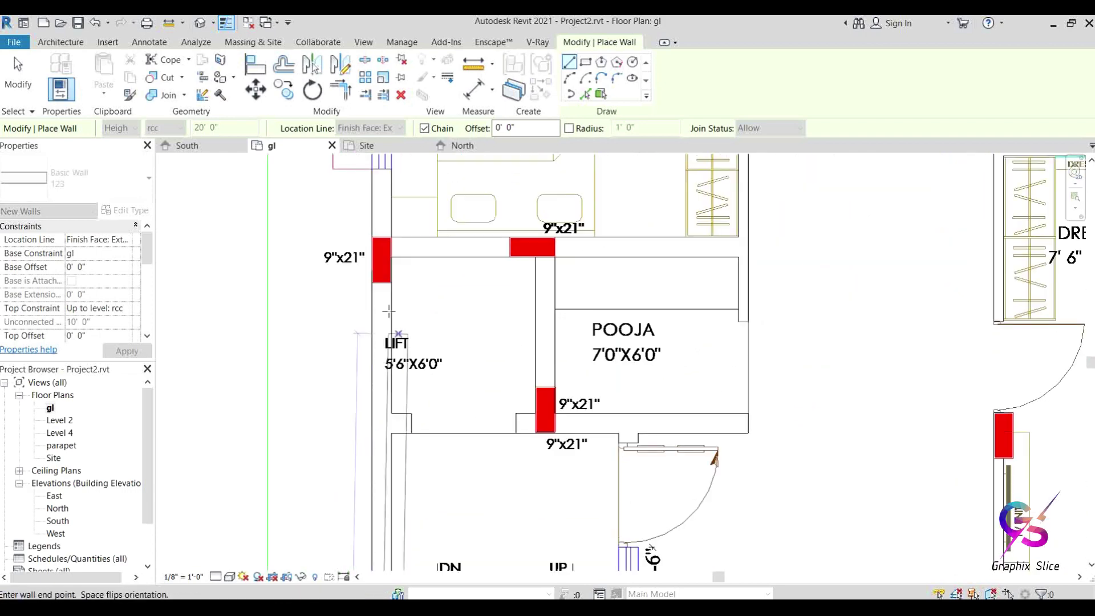
middle_click_drag(381, 270, 433, 534)
scroll(433, 531, "down", 3)
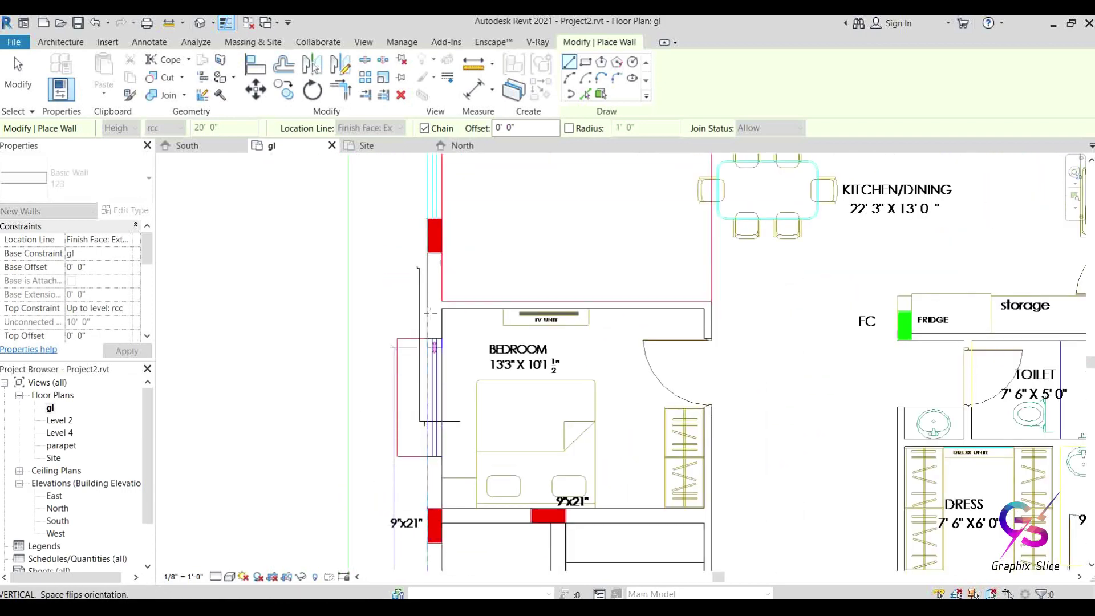
middle_click_drag(433, 308, 419, 462)
scroll(432, 315, "down", 2)
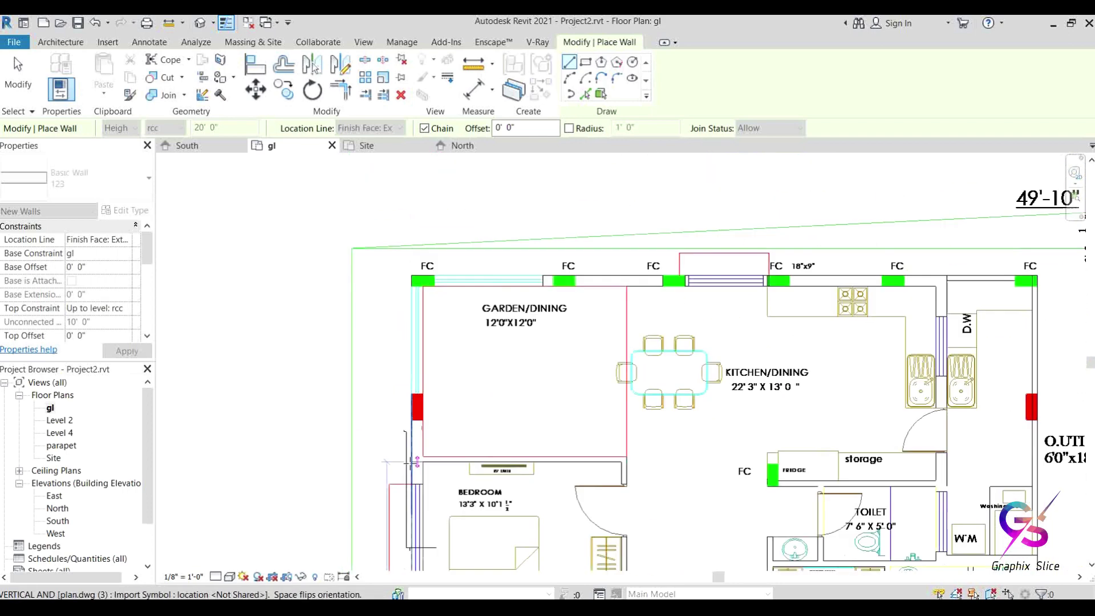
left_click(418, 280)
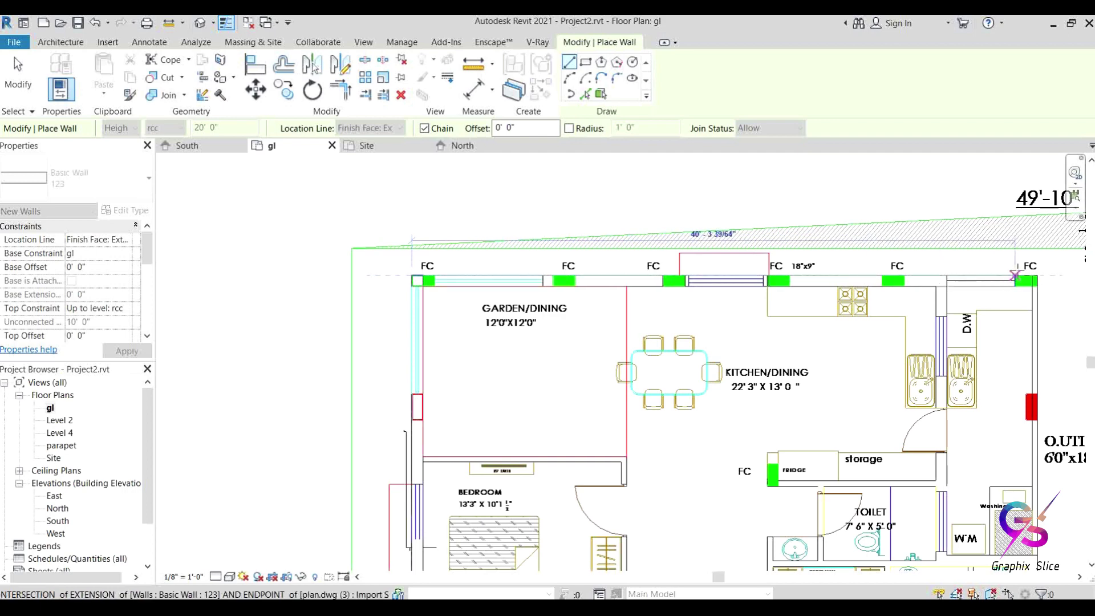
- Continue the chained walls along the garden and kitchen edge, and down beside the utility to the washing machine corner
left_click(945, 277)
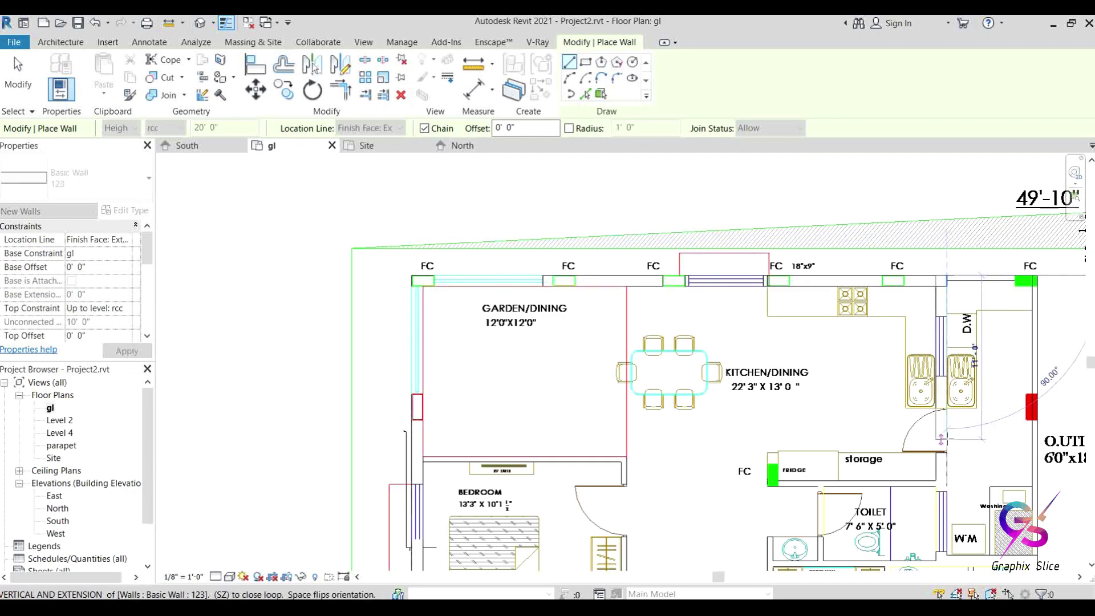
middle_click_drag(956, 447, 840, 263)
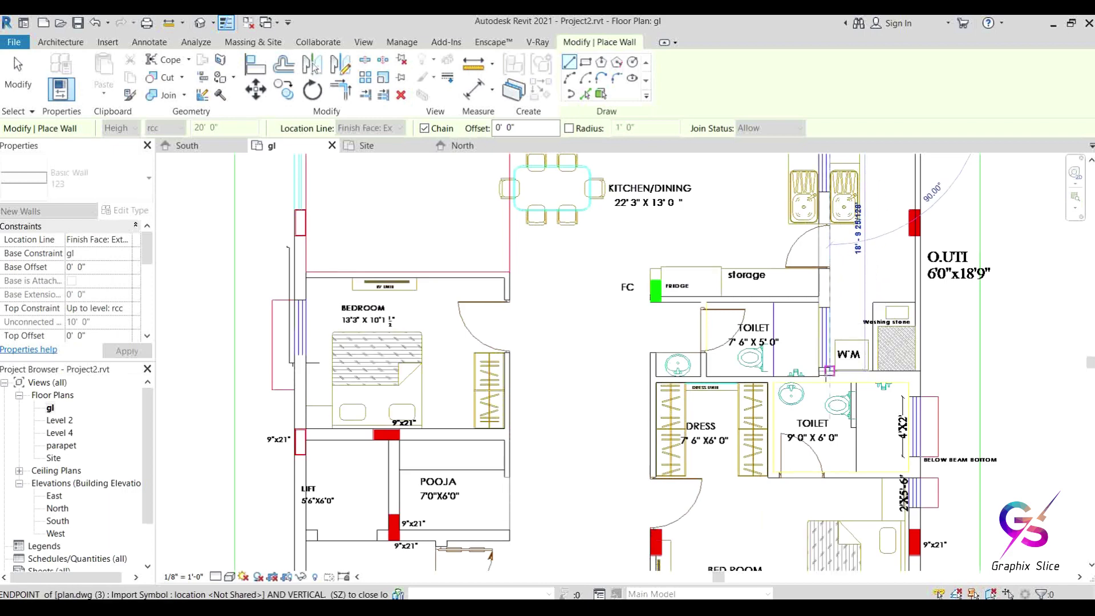
scroll(830, 371, "up", 6)
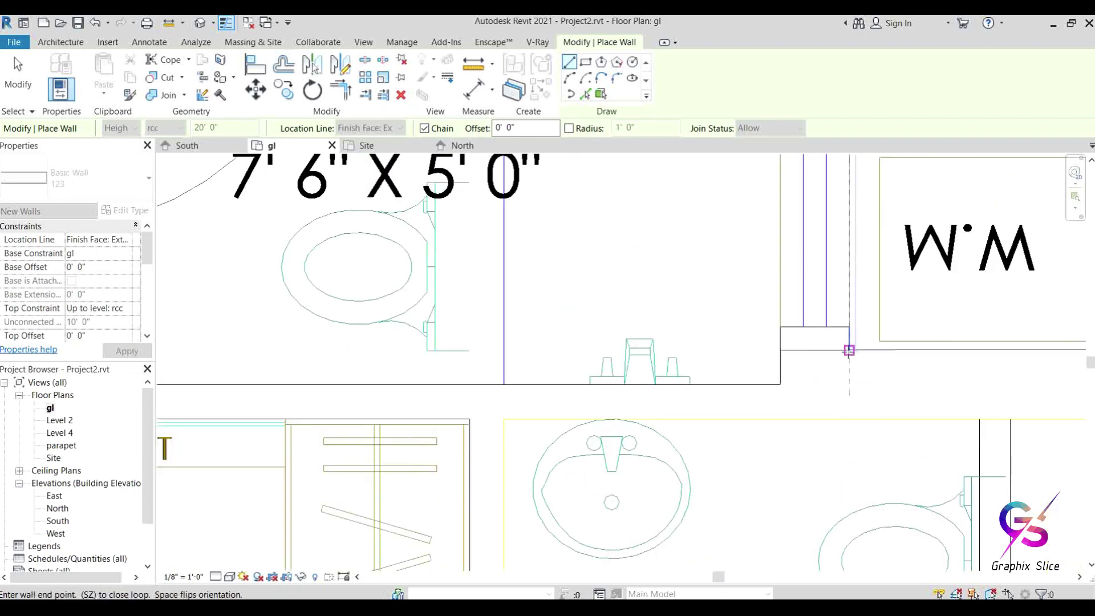
scroll(849, 350, "down", 5)
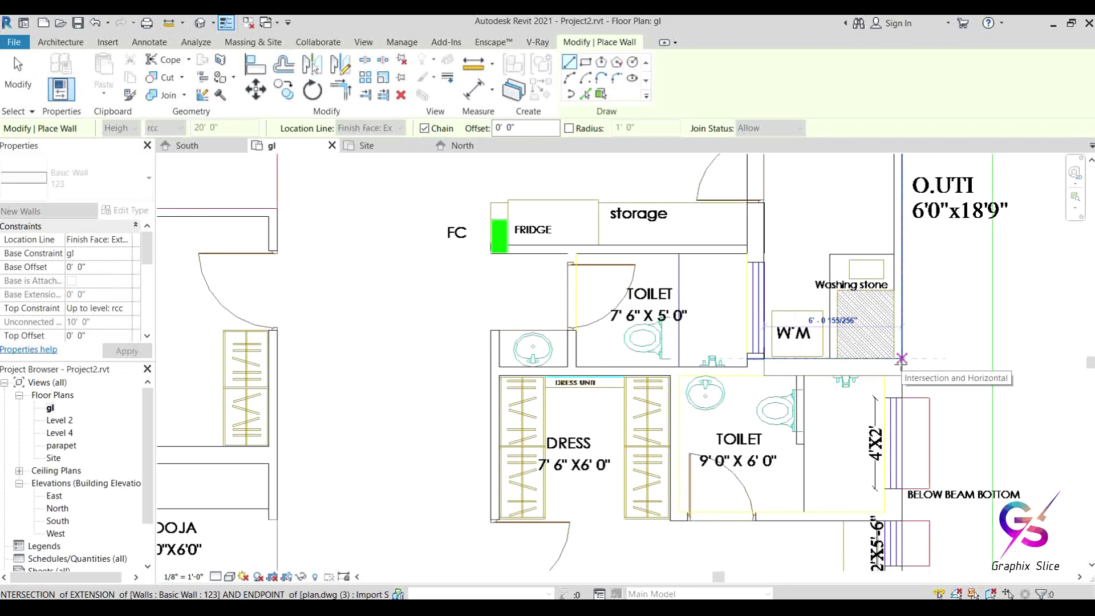
- Continue the chained walls along the utility's lower edge and down the bedrooms' outer side to the master bedroom's front corner
middle_click_drag(907, 577, 896, 288)
scroll(896, 289, "down", 1)
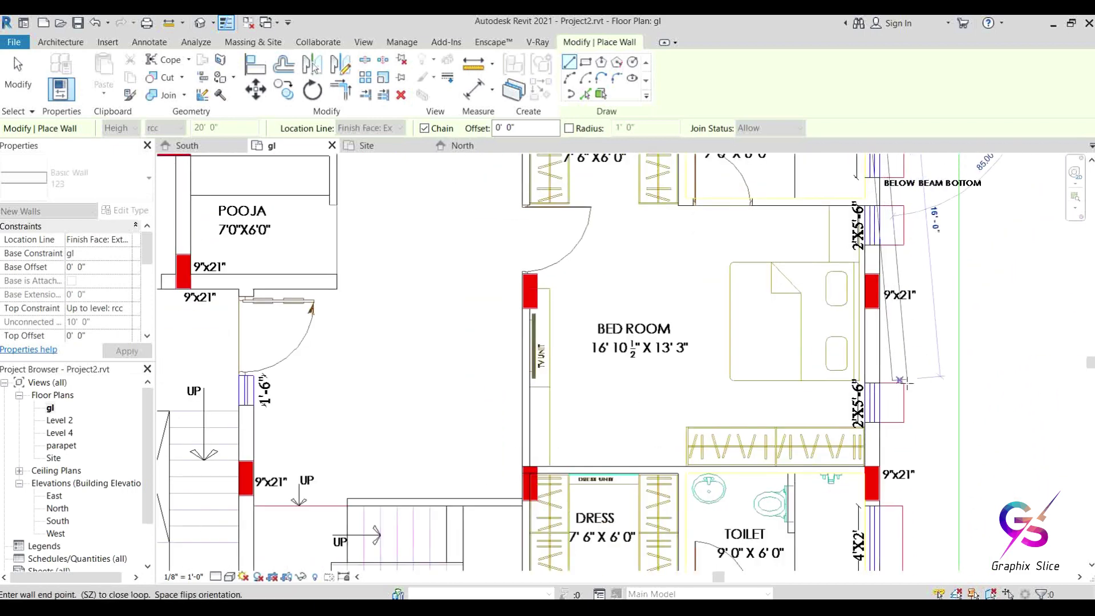
middle_click_drag(907, 383, 877, 262)
middle_click_drag(887, 486, 920, 274)
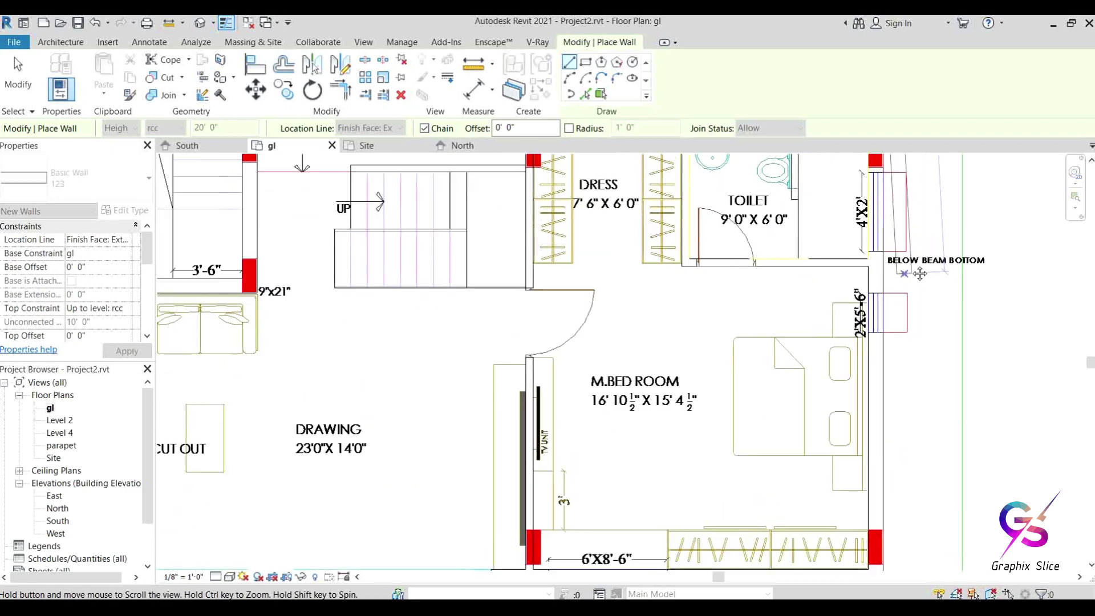
scroll(907, 342, "down", 2)
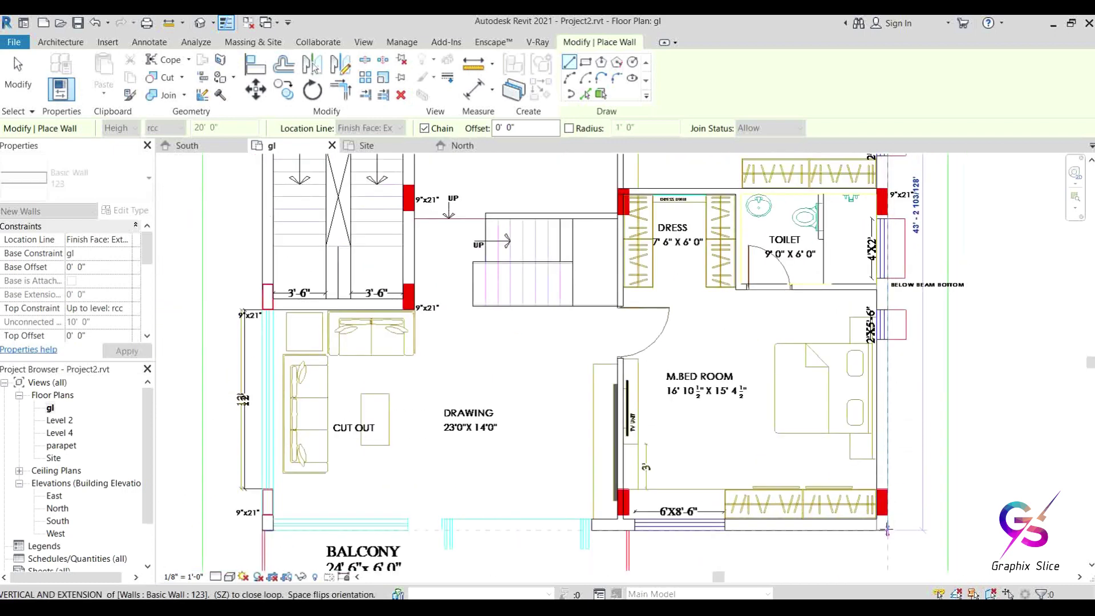
- Draw the master bedroom's front wall to its end at the balcony opening, and finish wall placement
middle_click_drag(701, 542, 736, 361)
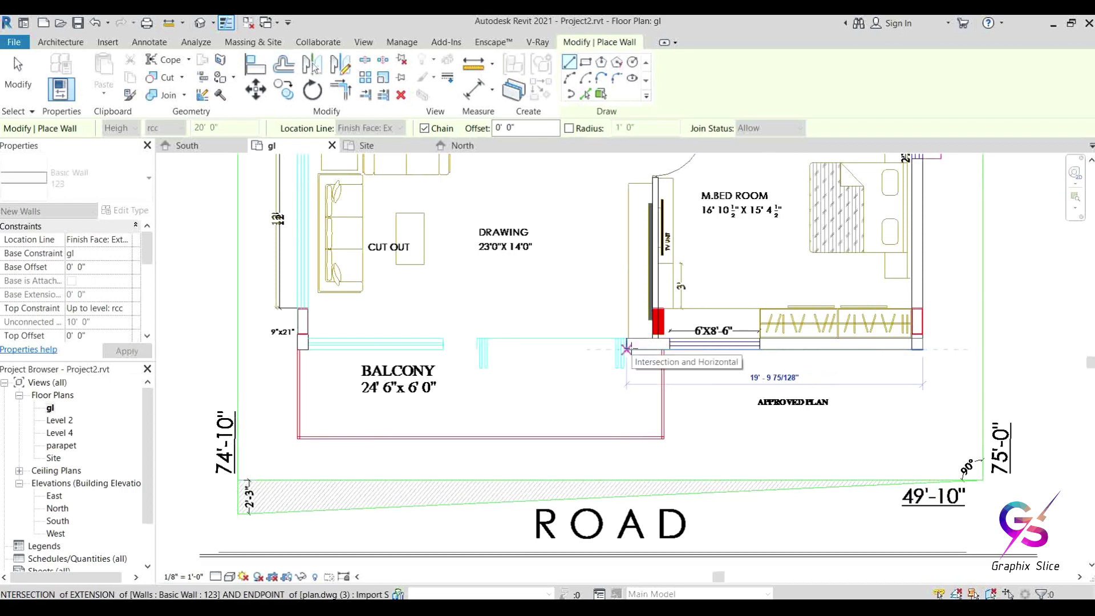
left_click(627, 349)
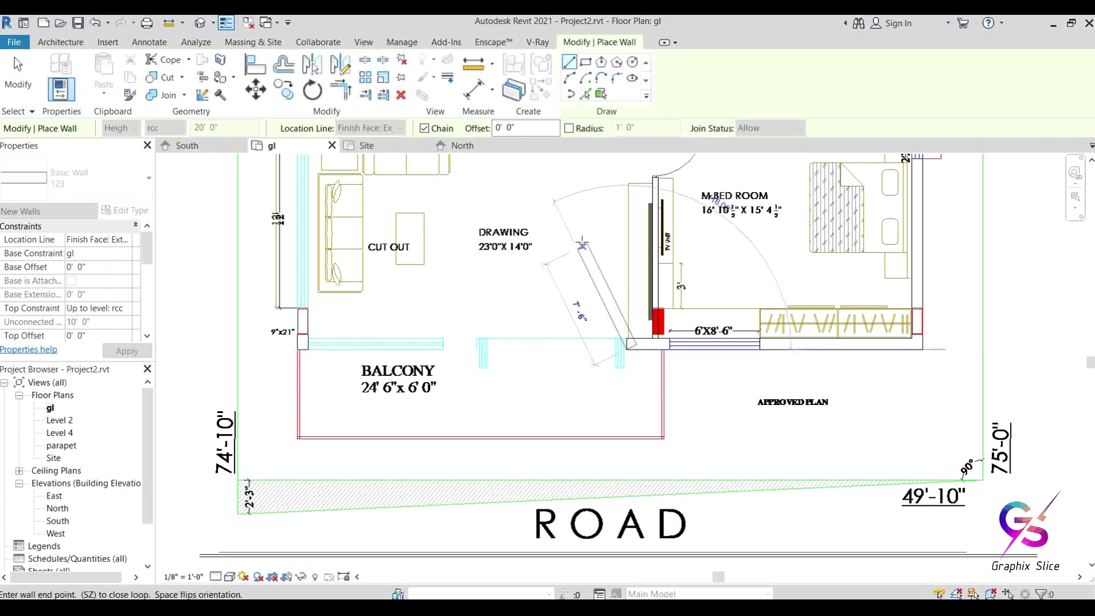
right_click(577, 234)
left_click(597, 252)
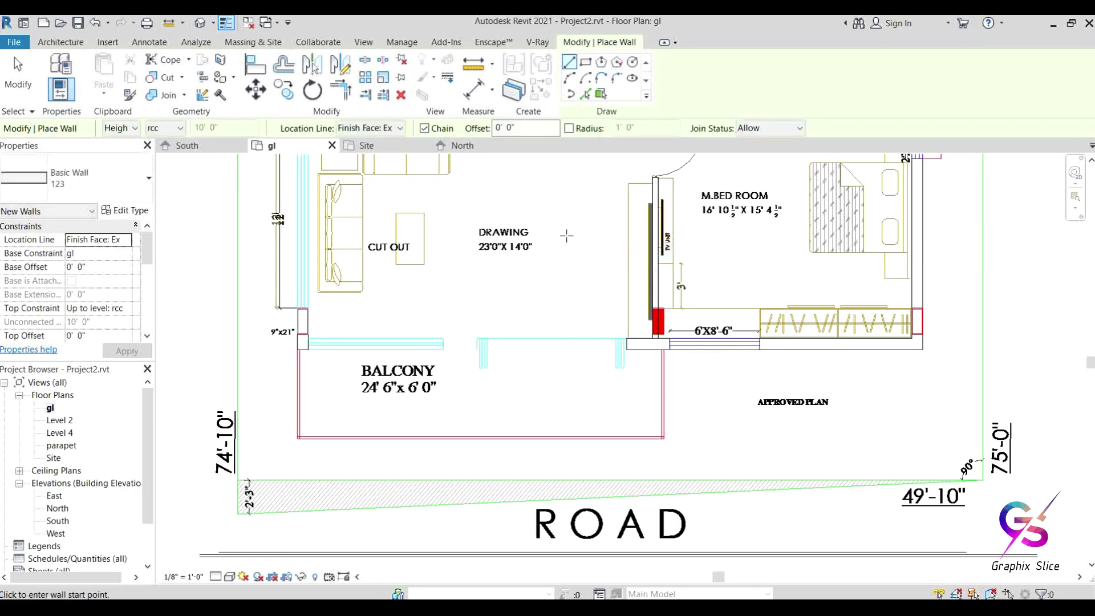
right_click(564, 235)
left_click(590, 242)
- Inspect the drawn walls in the 3D view, comparing their exterior and interior finishes
scroll(587, 475, "down", 3)
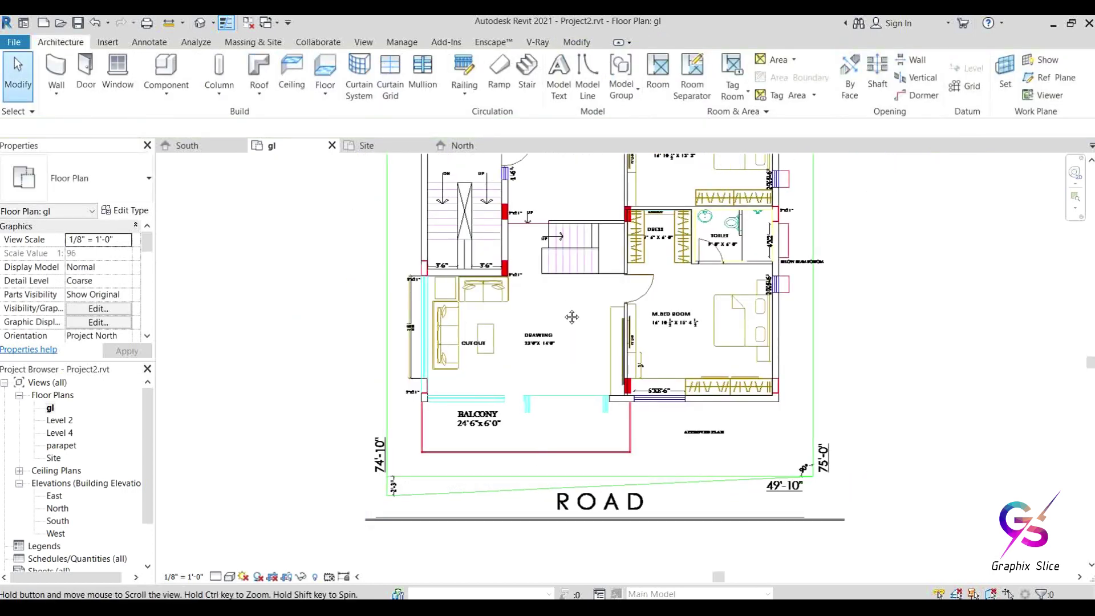
middle_click_drag(576, 165, 551, 304)
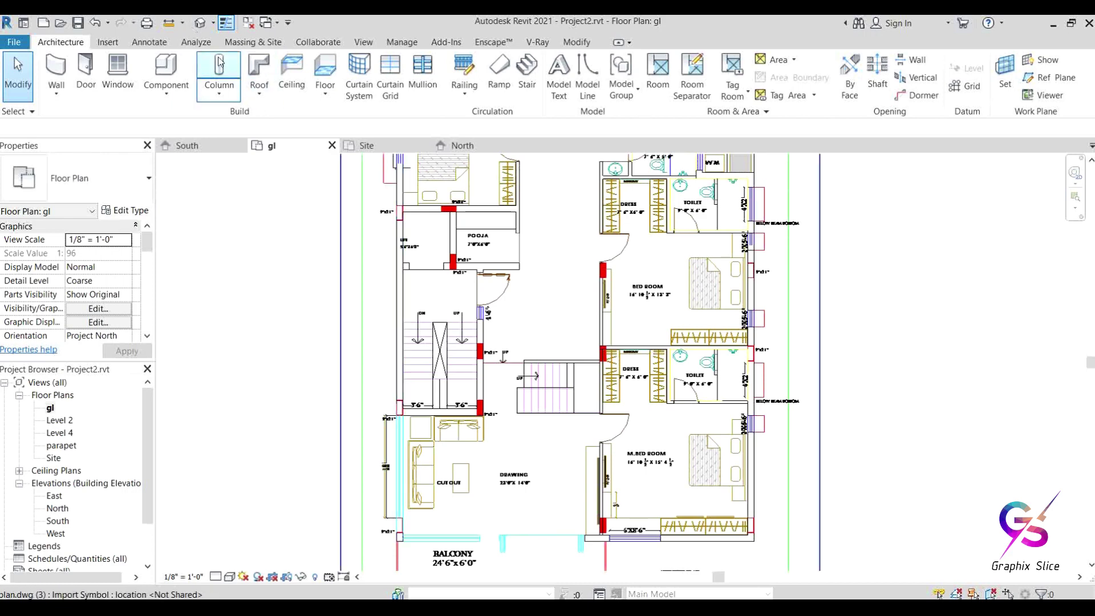
left_click(199, 23)
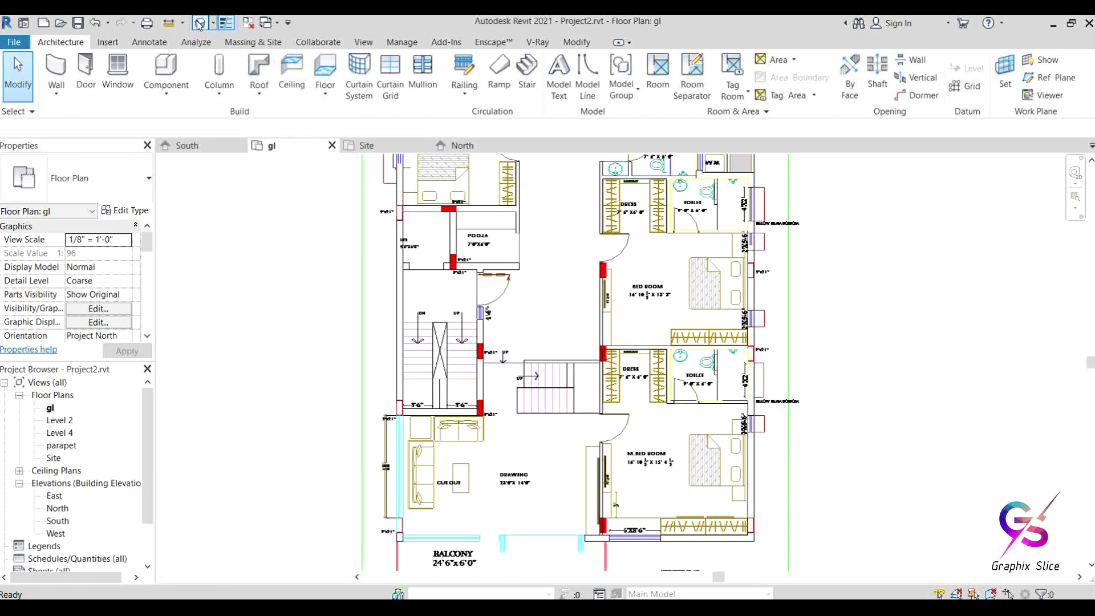
middle_click_drag(565, 354, 587, 367, "shift")
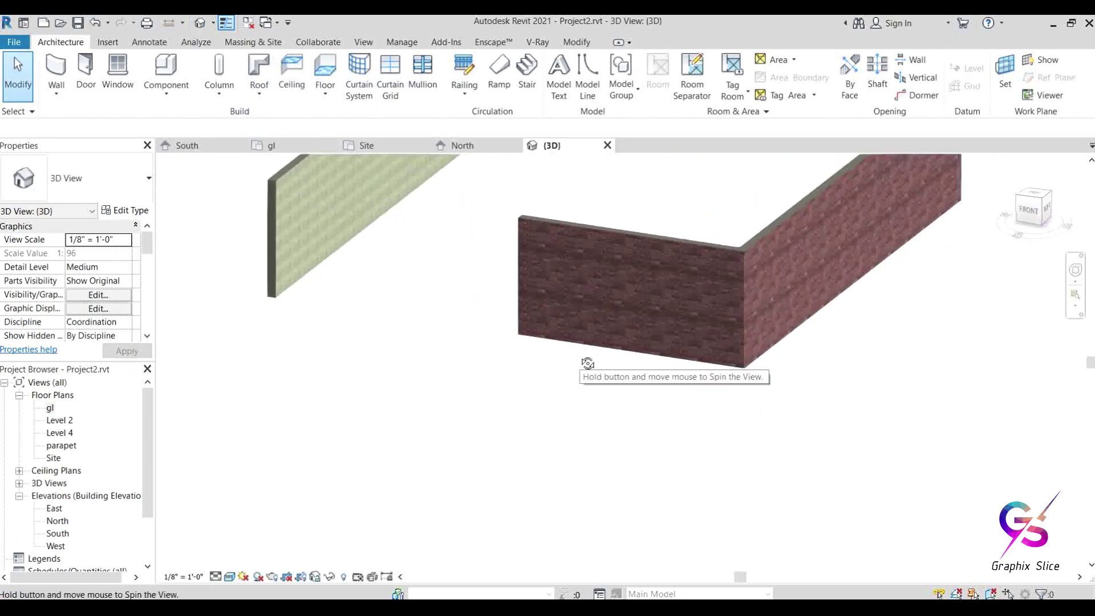
scroll(592, 293, "up", 5)
scroll(592, 293, "up", 3)
scroll(694, 355, "down", 8)
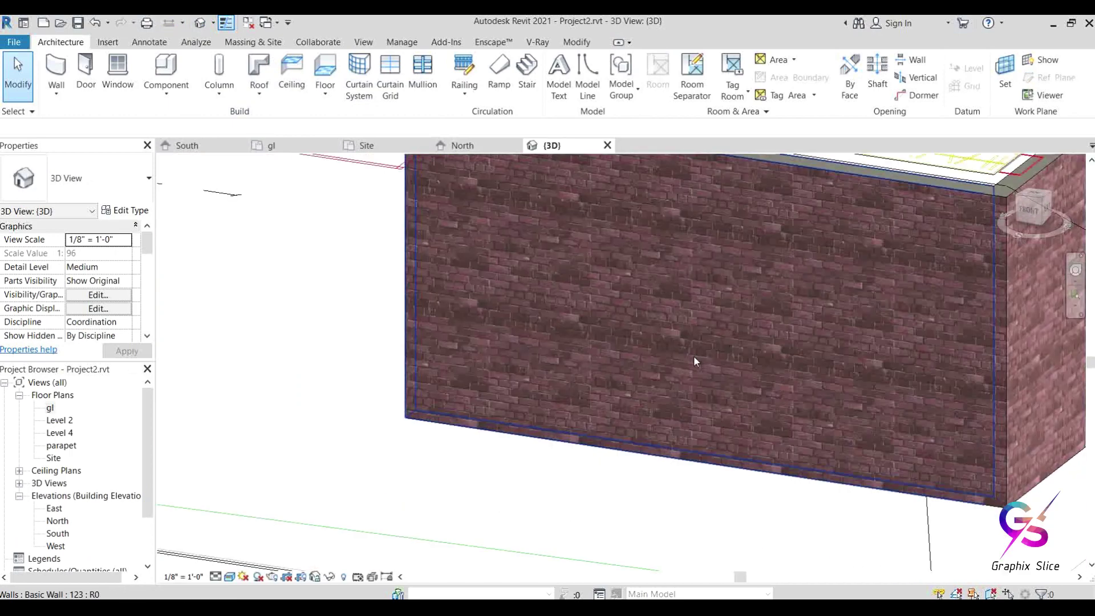
scroll(359, 269, "up", 8)
middle_click_drag(360, 271, 575, 312, "shift")
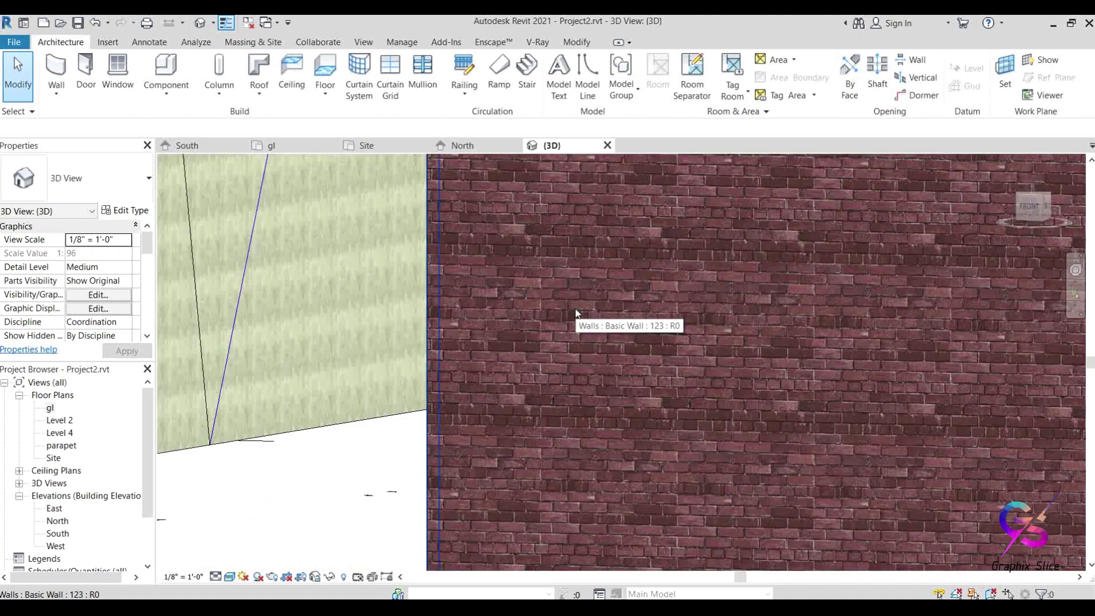
- Return to the gl floor plan, review the layer assembly of wall type 123 without changing it, and leave wall placement
double_click(51, 408)
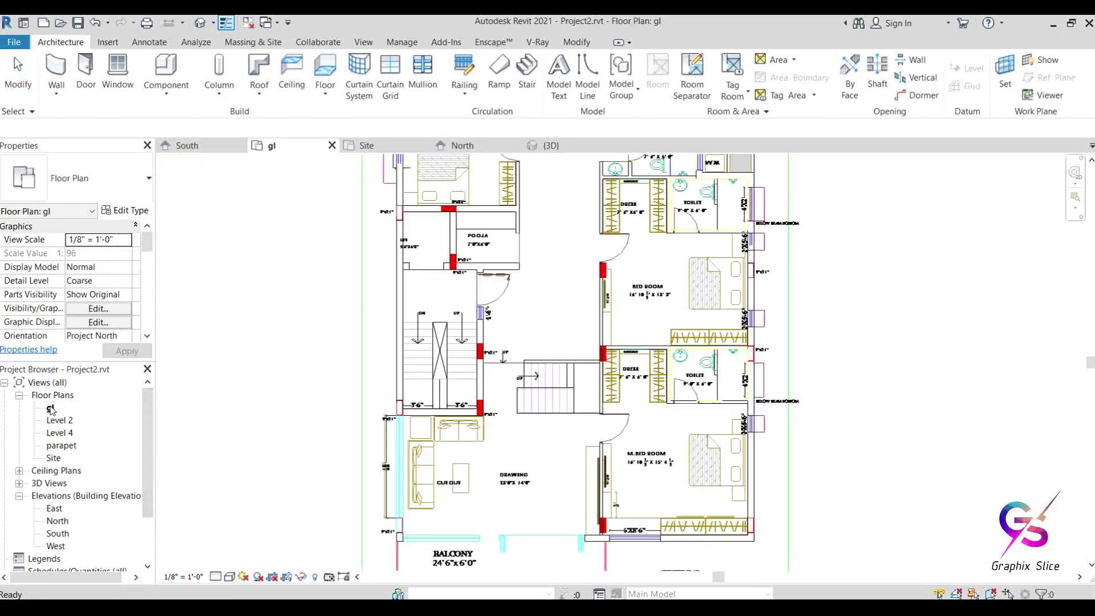
left_click(60, 74)
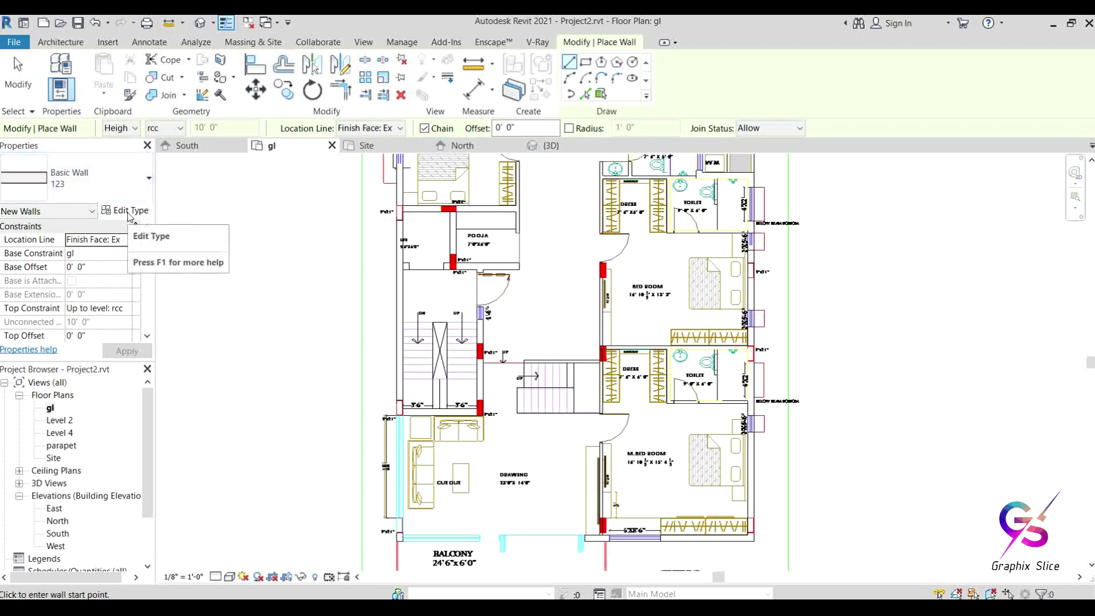
left_click(129, 215)
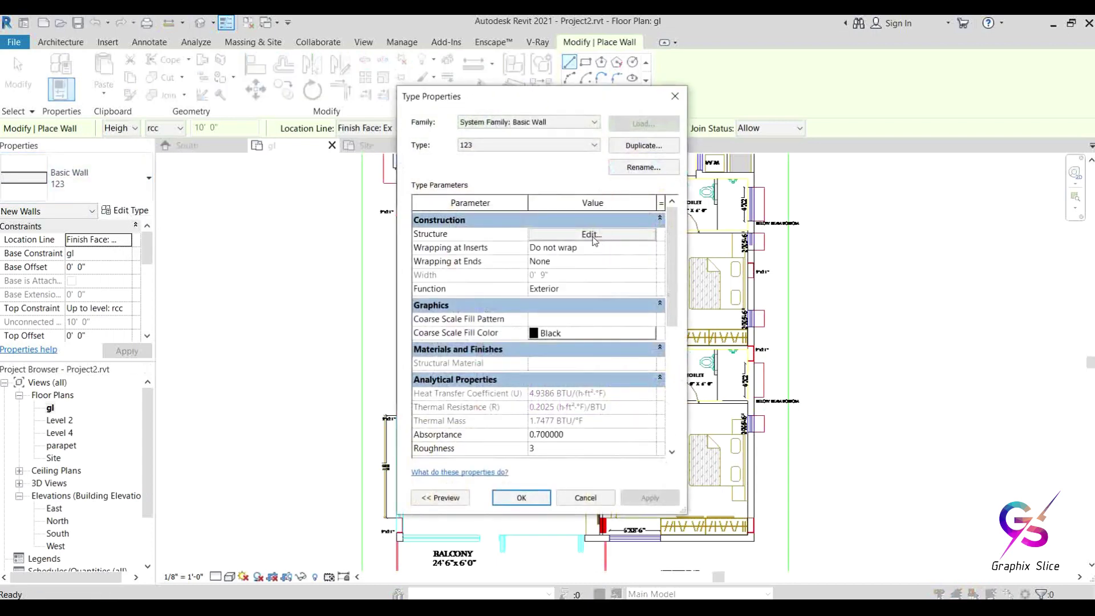
left_click(592, 235)
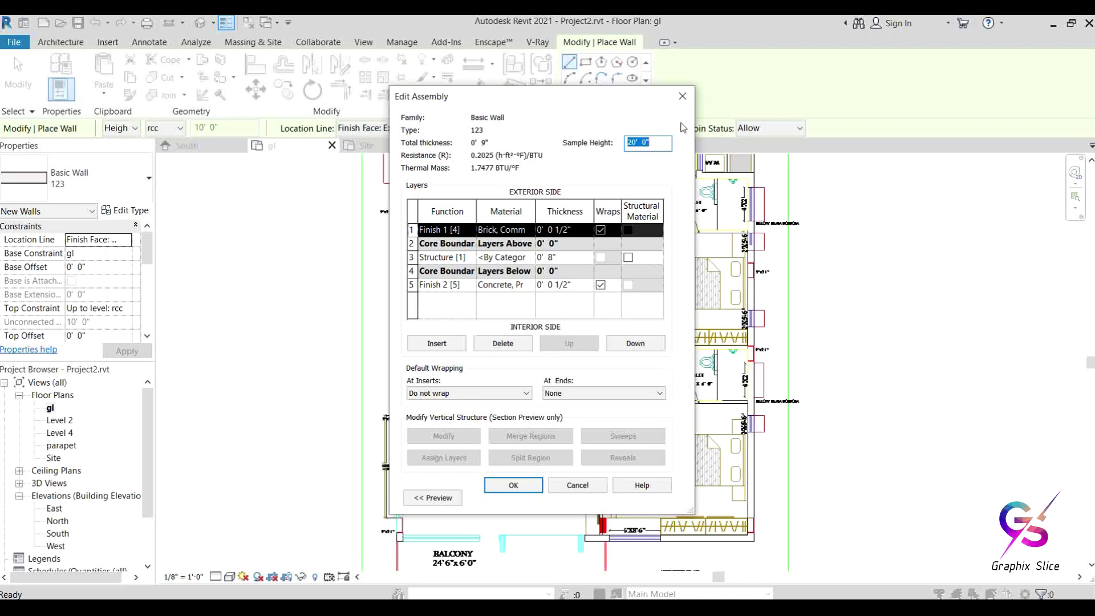
left_click(686, 99)
left_click(674, 102)
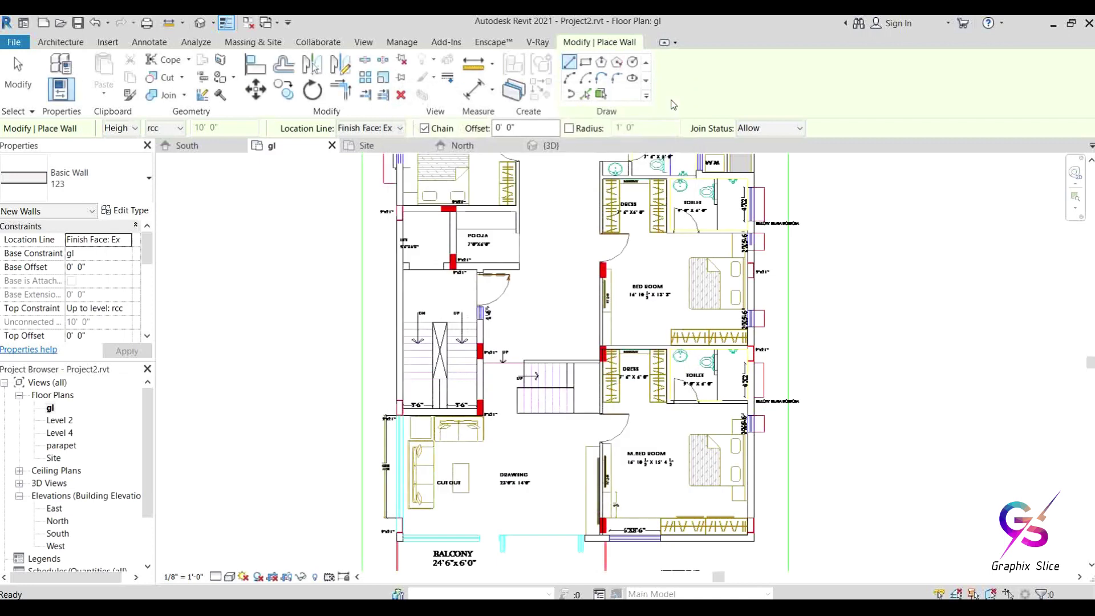
right_click(546, 310)
left_click(575, 315)
middle_click_drag(560, 324, 557, 379)
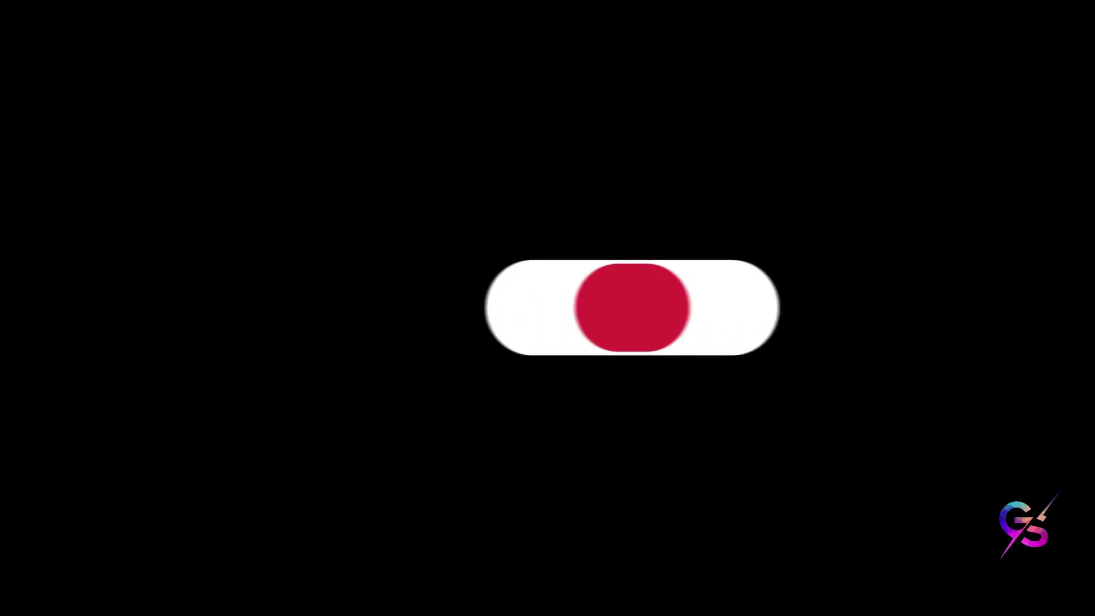